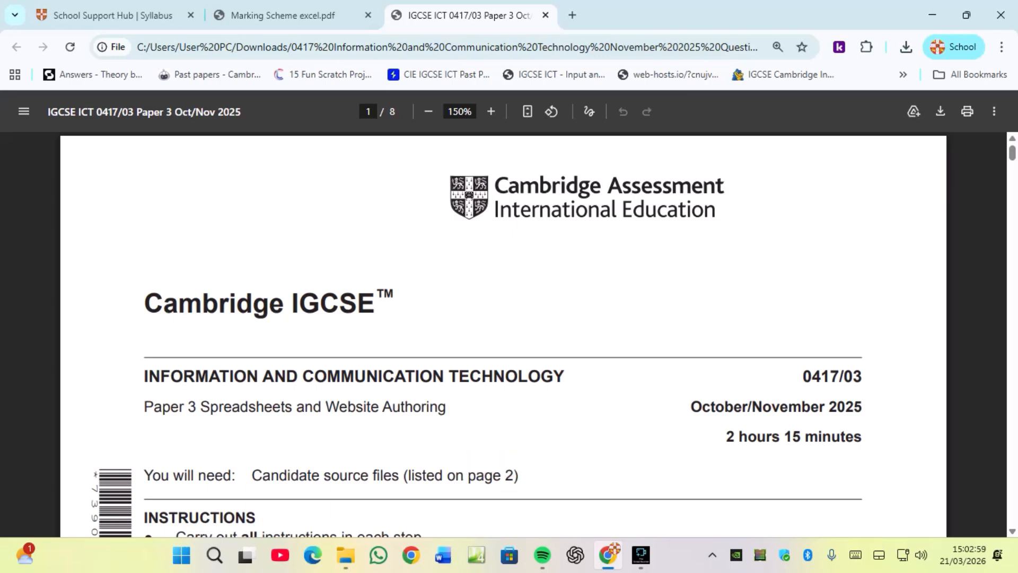
Read the exam paper's cover, the list of source files and the Task 1 instructions, checking the source files folder.
drag(293, 408, 201, 408)
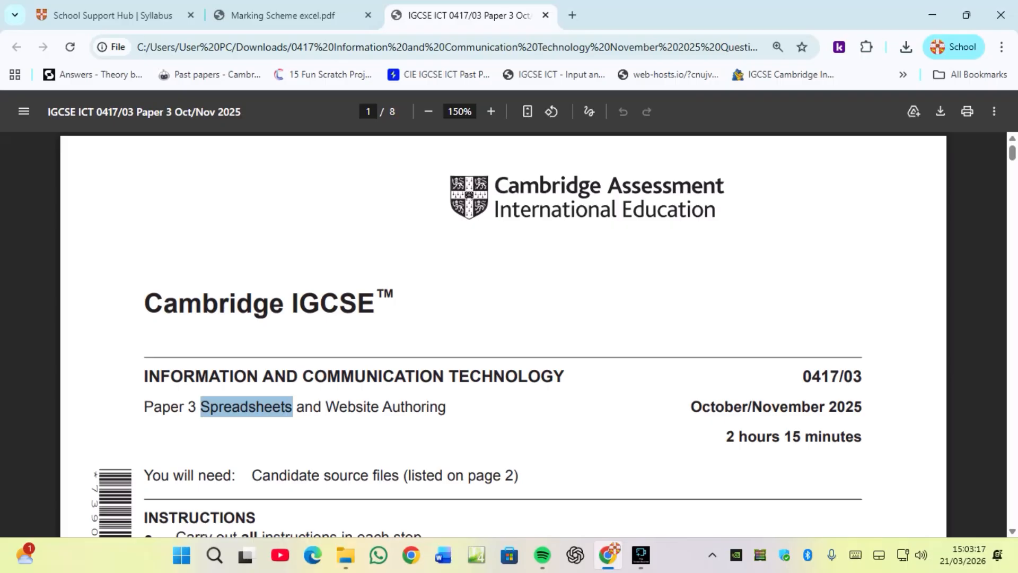
scroll(504, 334, down, 7)
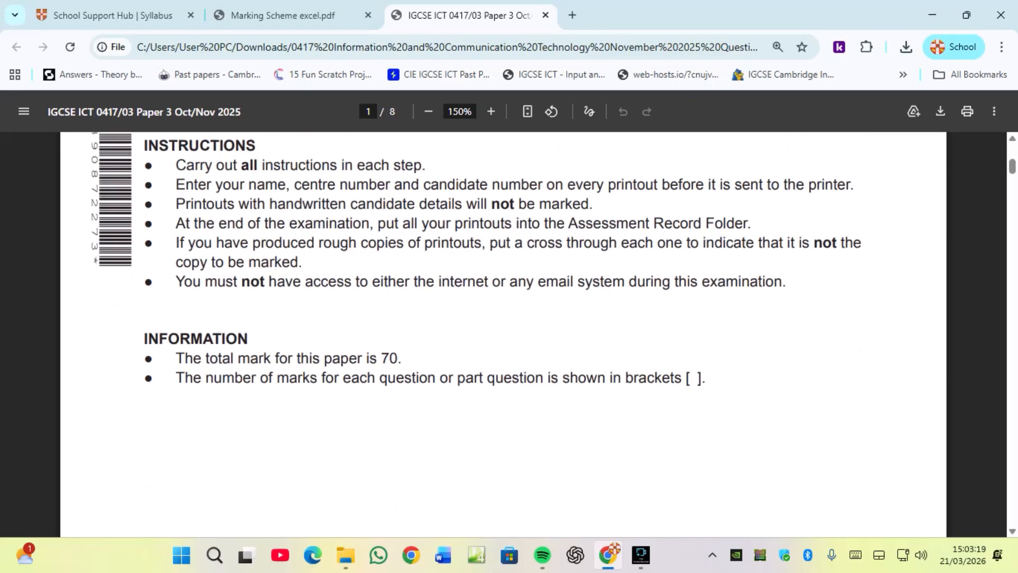
scroll(504, 334, down, 15)
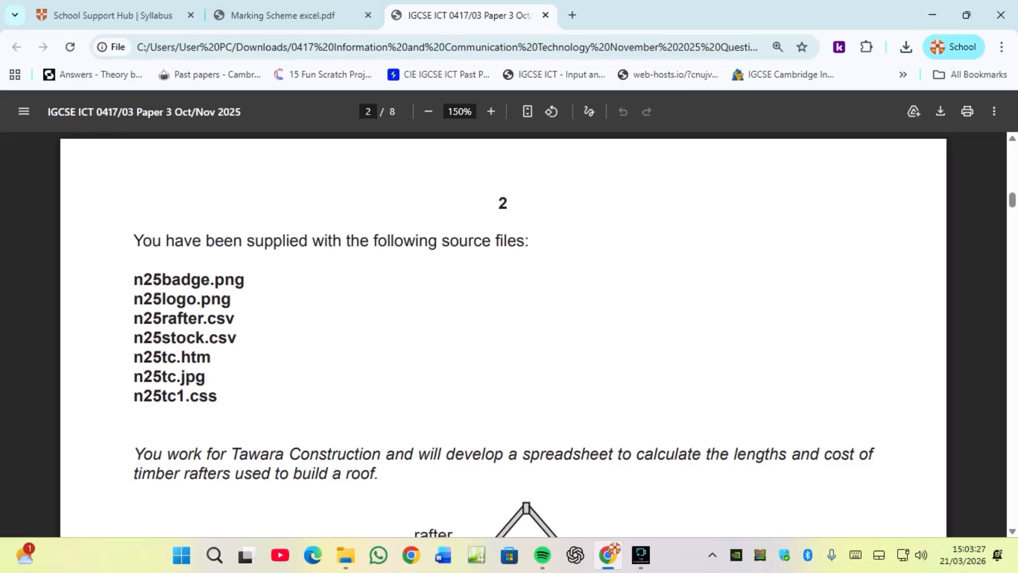
click(346, 555)
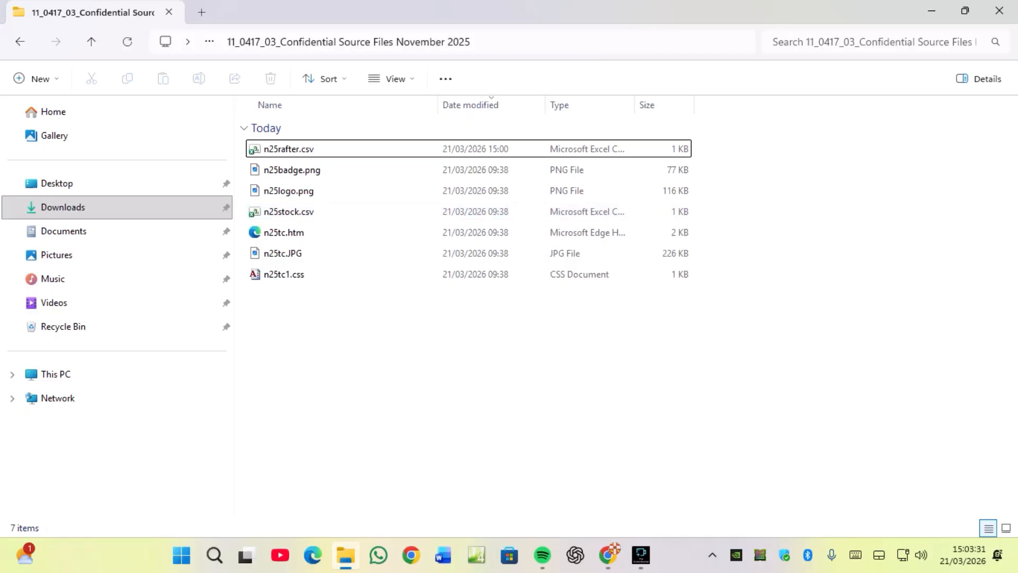
click(609, 556)
scroll(504, 335, down, 4)
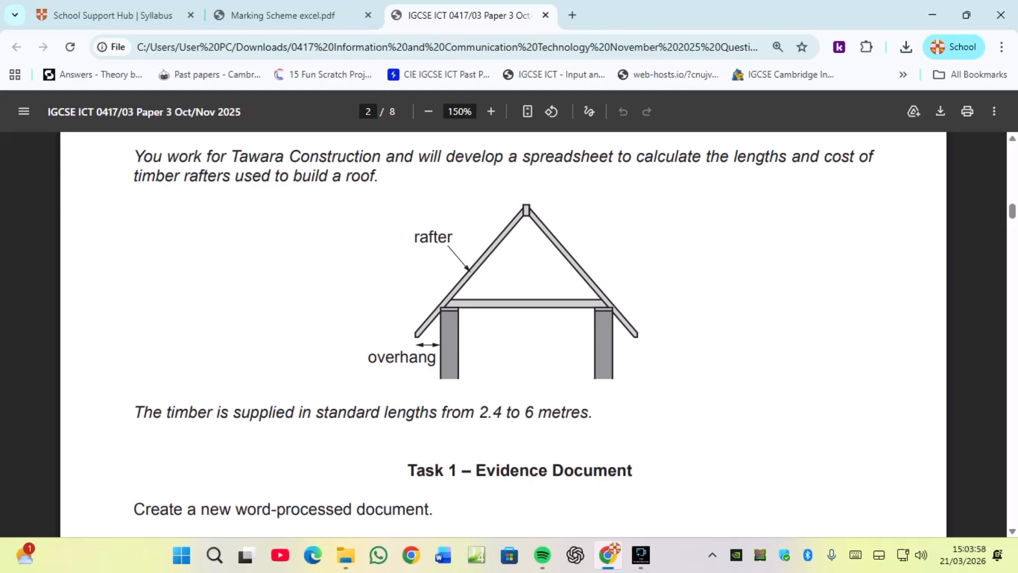
scroll(504, 334, down, 3)
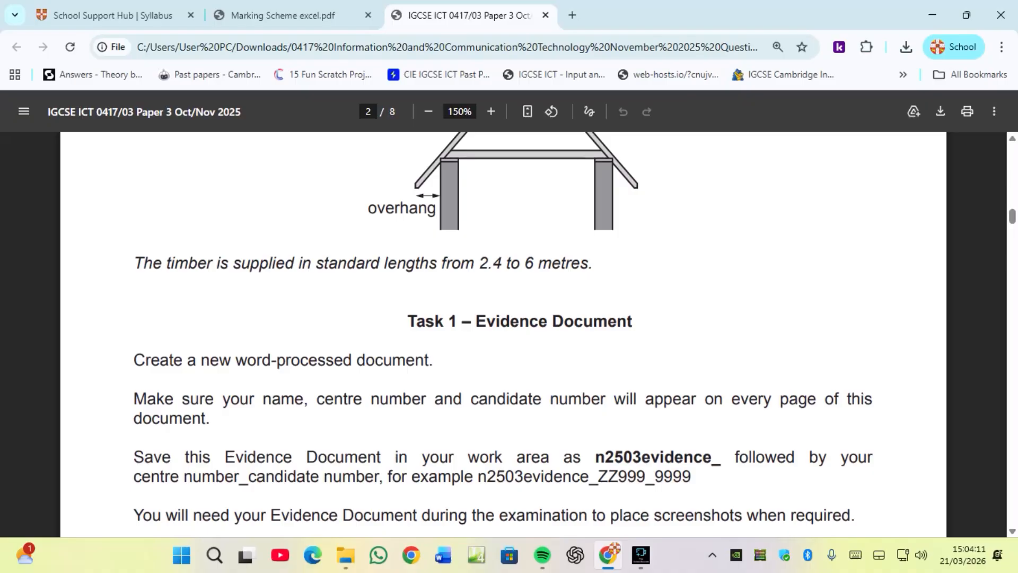
Start a new blank Word document and maximise its window.
click(443, 556)
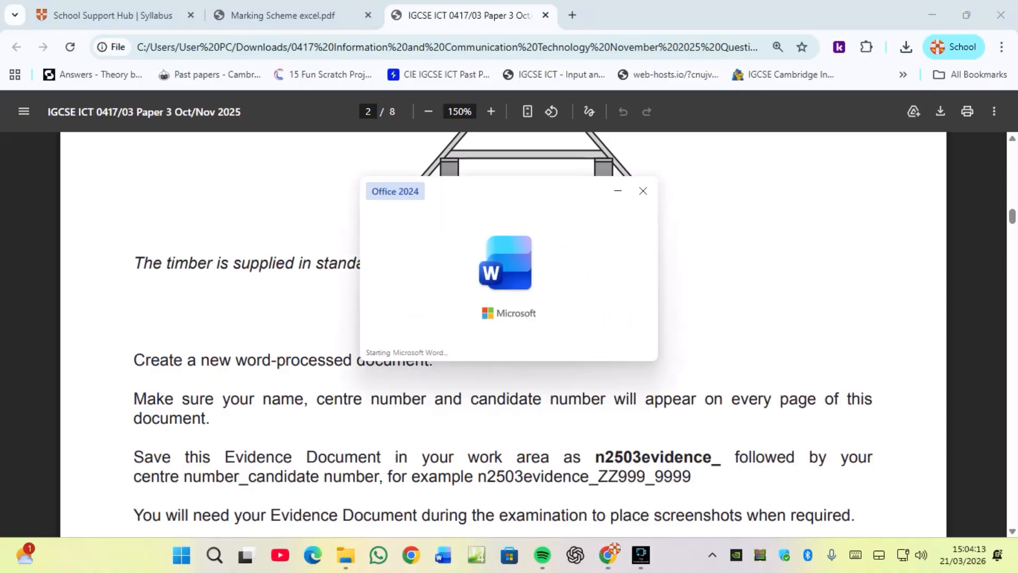
key(Return)
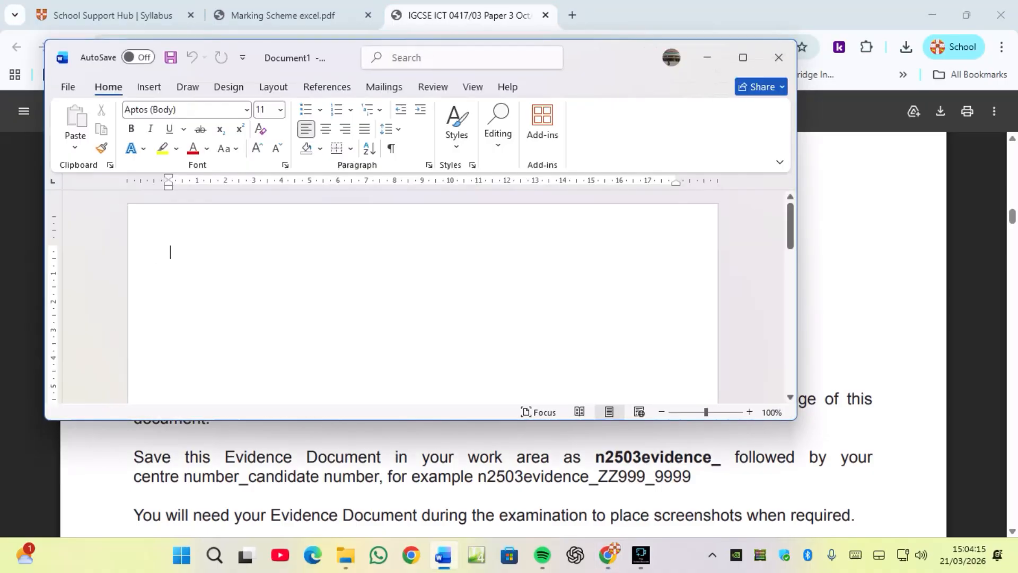
click(743, 57)
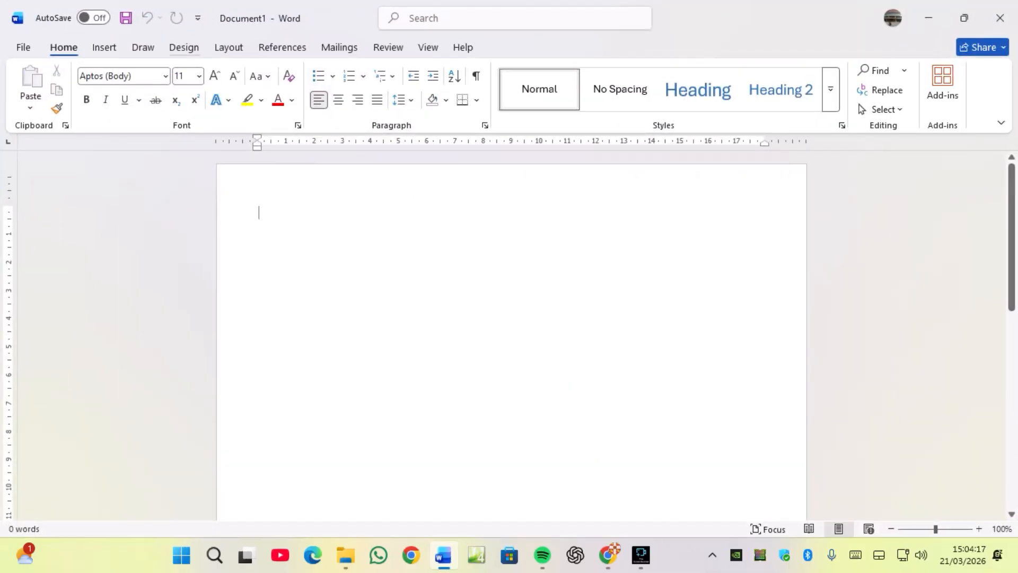
Insert a Blank (Three Columns) header and enter the candidate's name in its first placeholder.
click(104, 47)
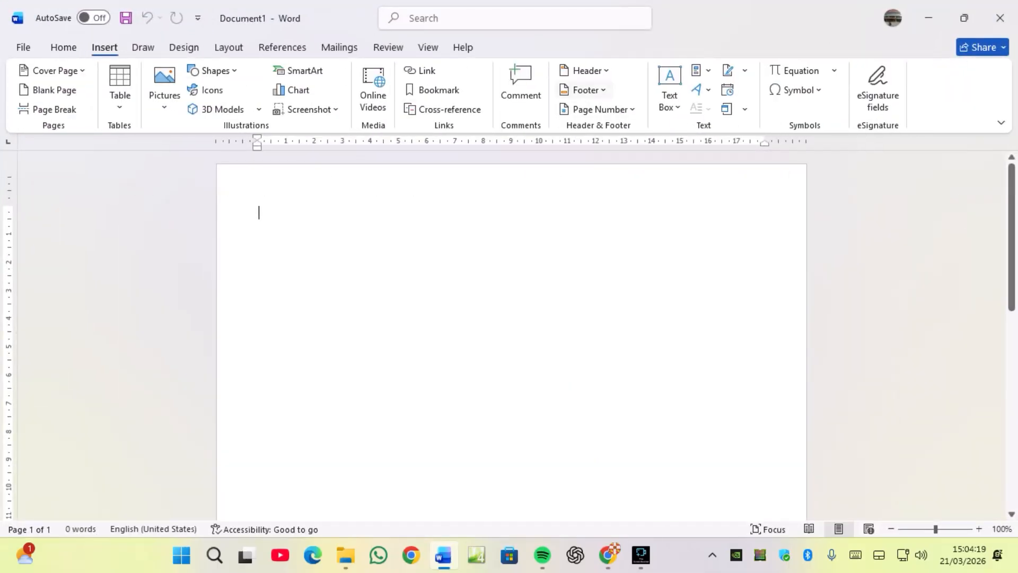
click(583, 71)
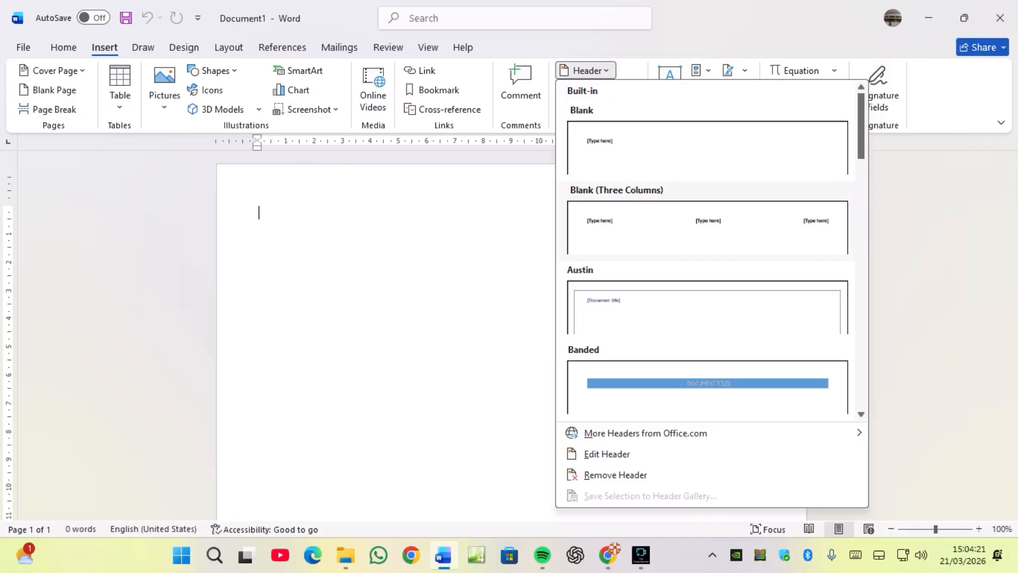
click(707, 227)
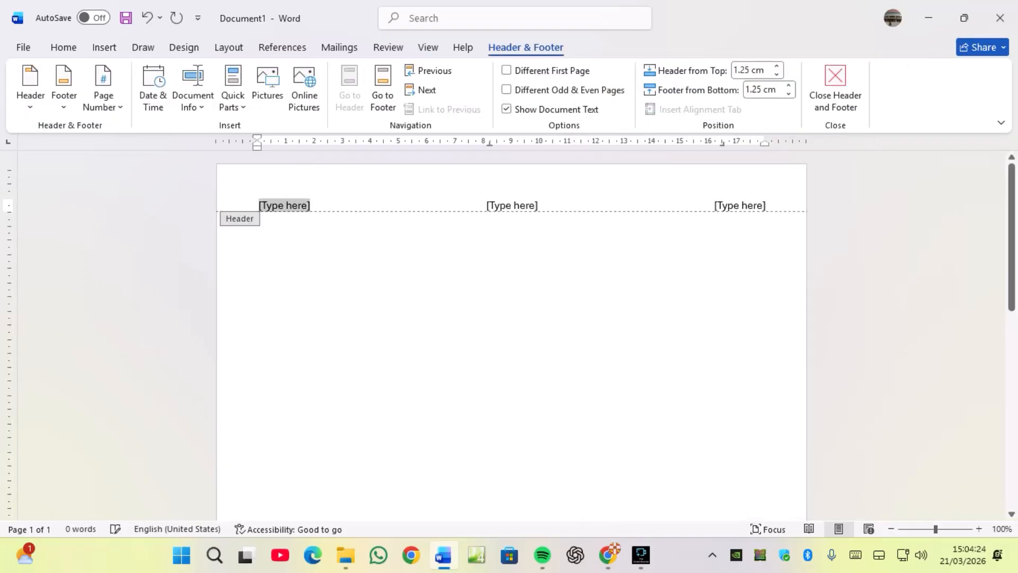
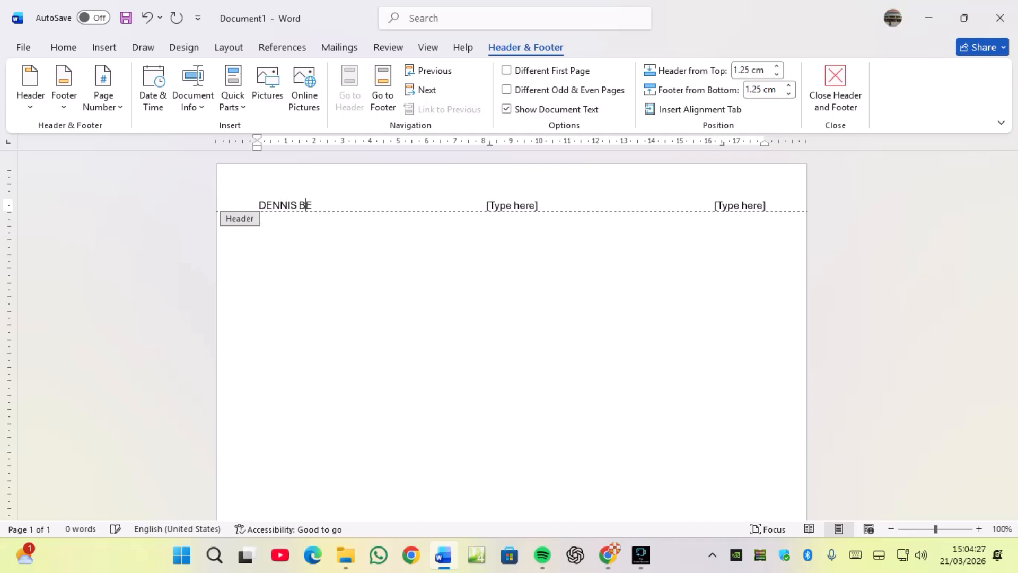
key(Tab)
Fill the middle and last header placeholders with the centre number and candidate number, then close the header.
click(517, 205)
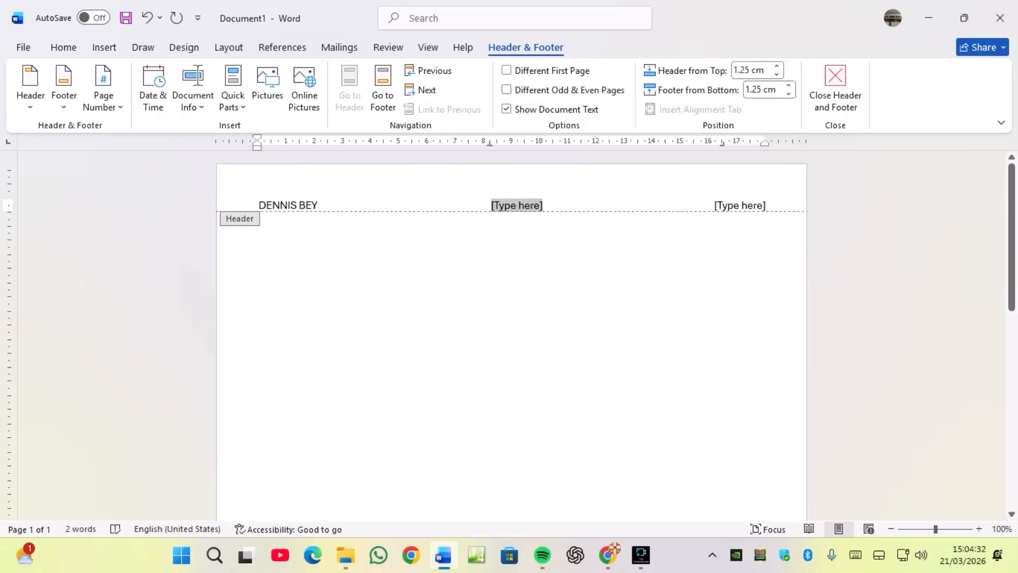
text(KE04)
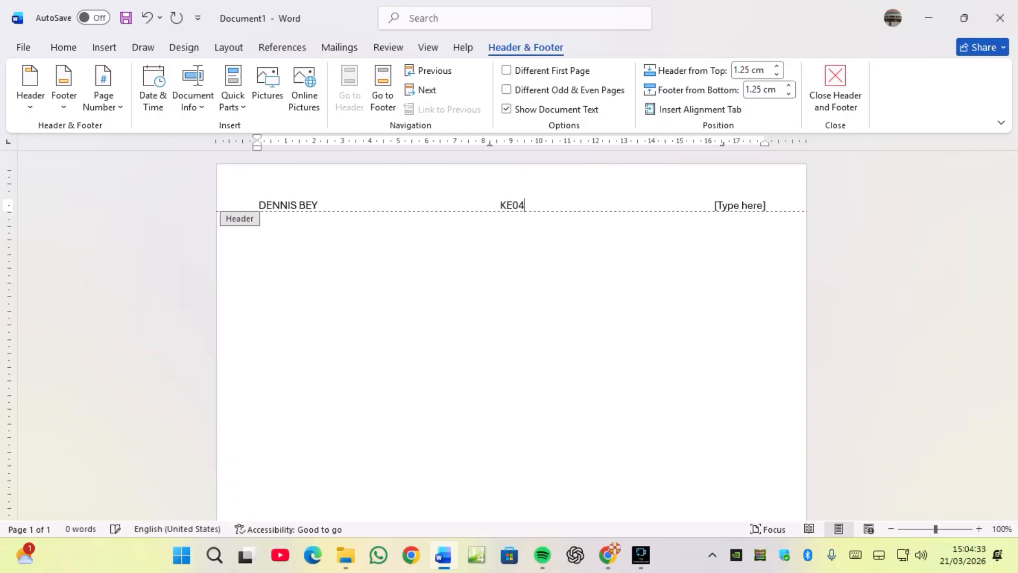
text(8)
key(Tab)
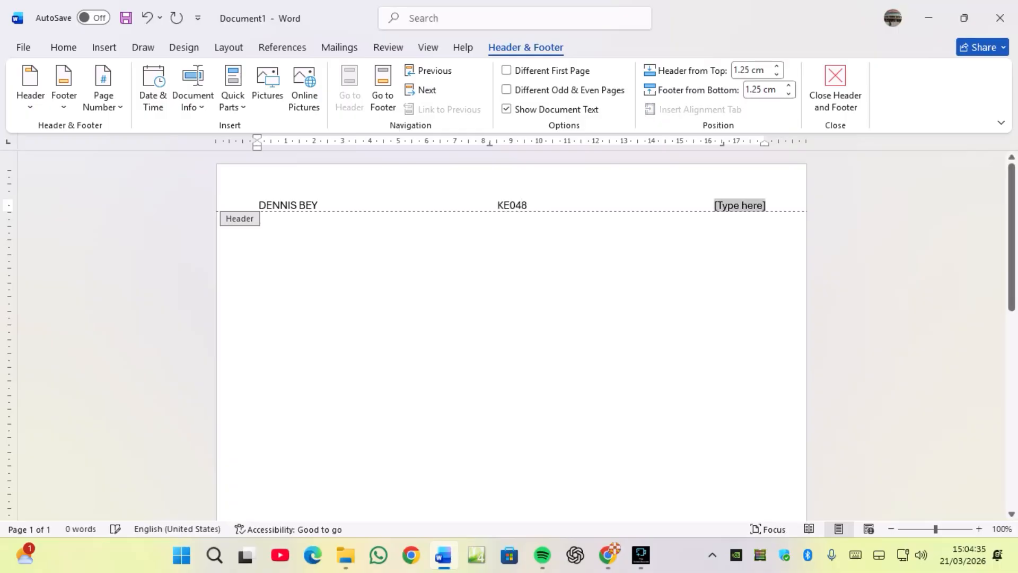
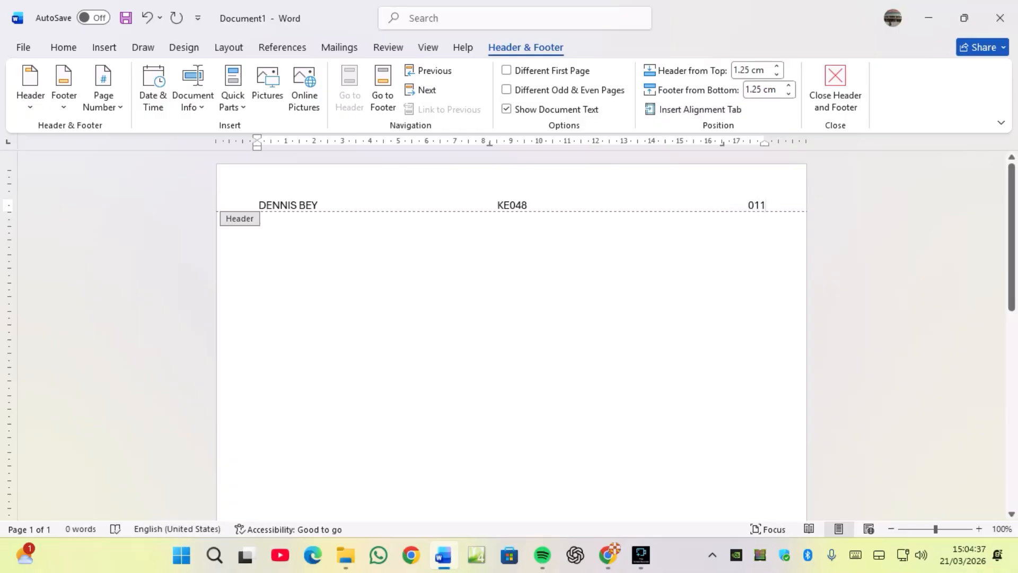
click(835, 88)
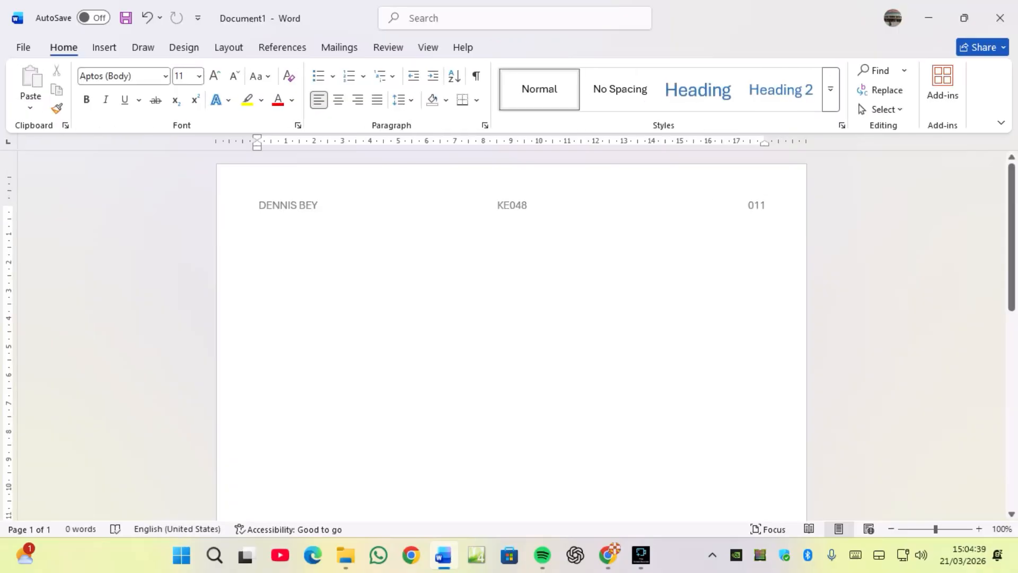
Copy the required file name n2503evidence_ from the exam paper.
click(608, 555)
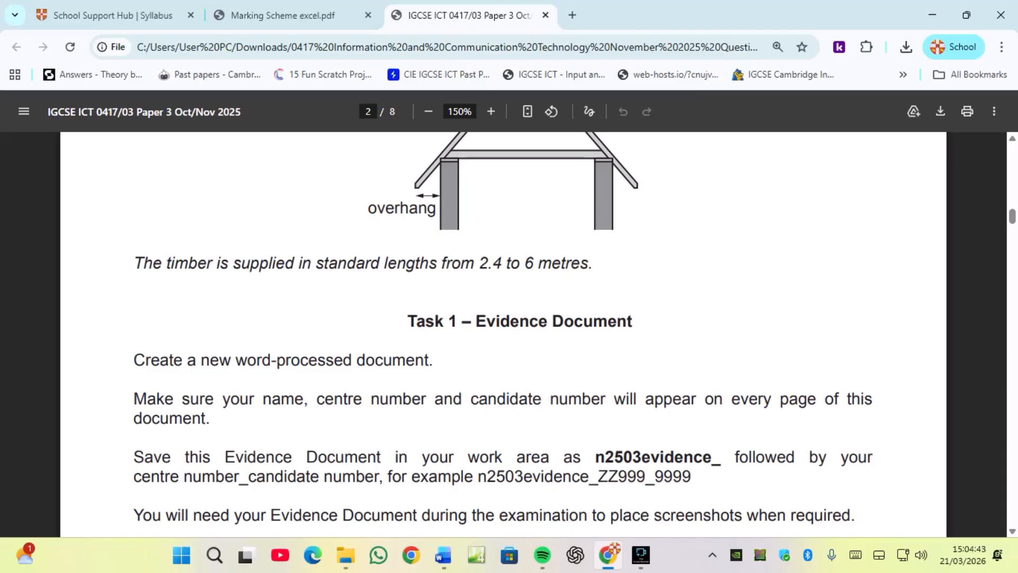
drag(595, 457, 722, 457)
right_click(677, 465)
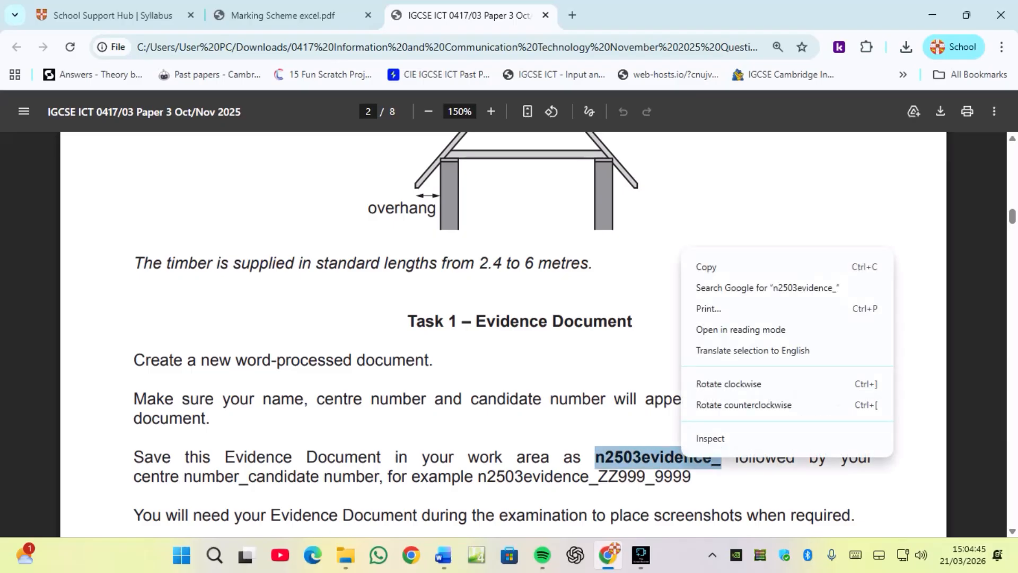
click(699, 266)
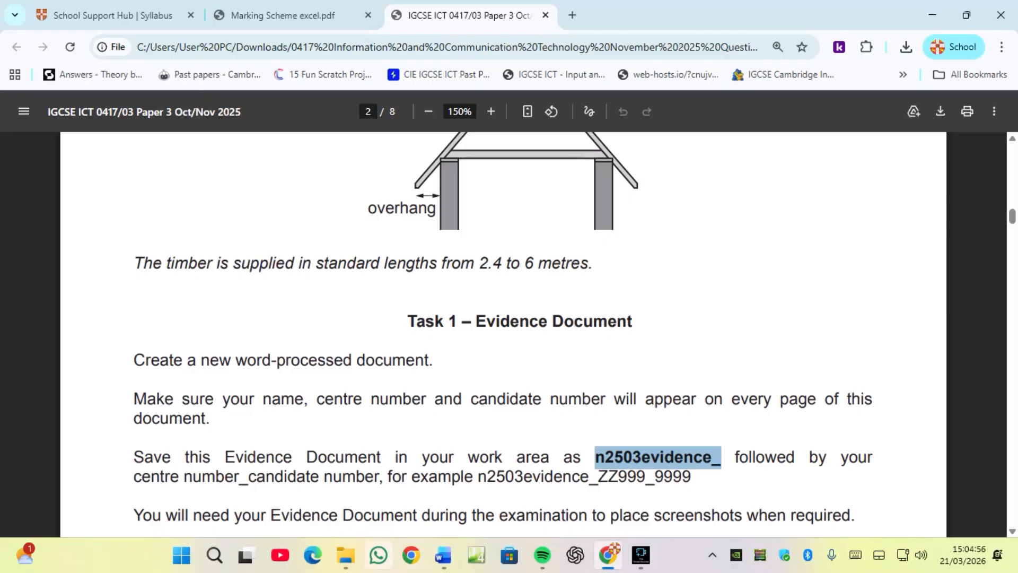
Open Save As for the document and browse into the 0417 source files folder in Downloads.
click(443, 555)
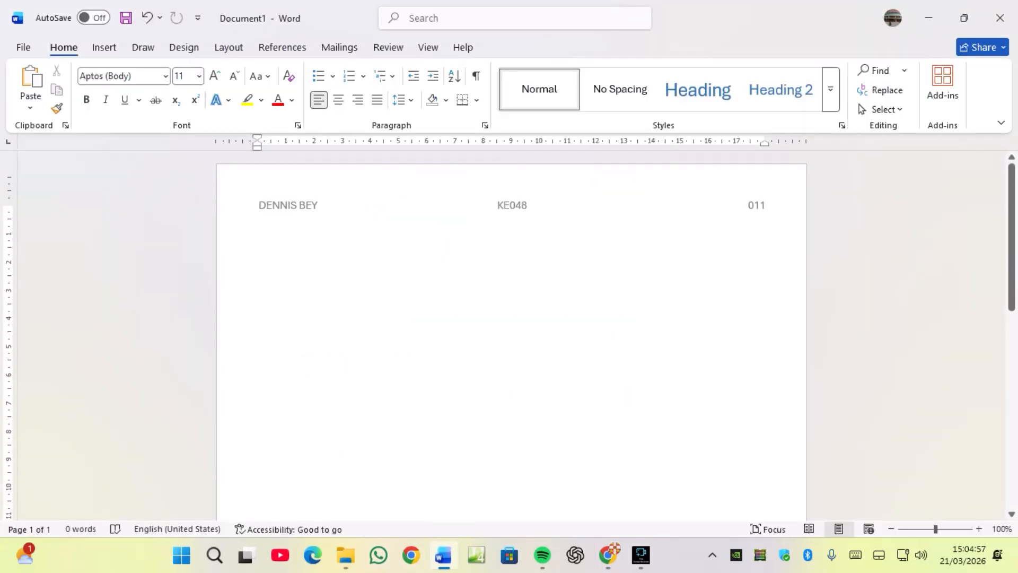
key(alt+f)
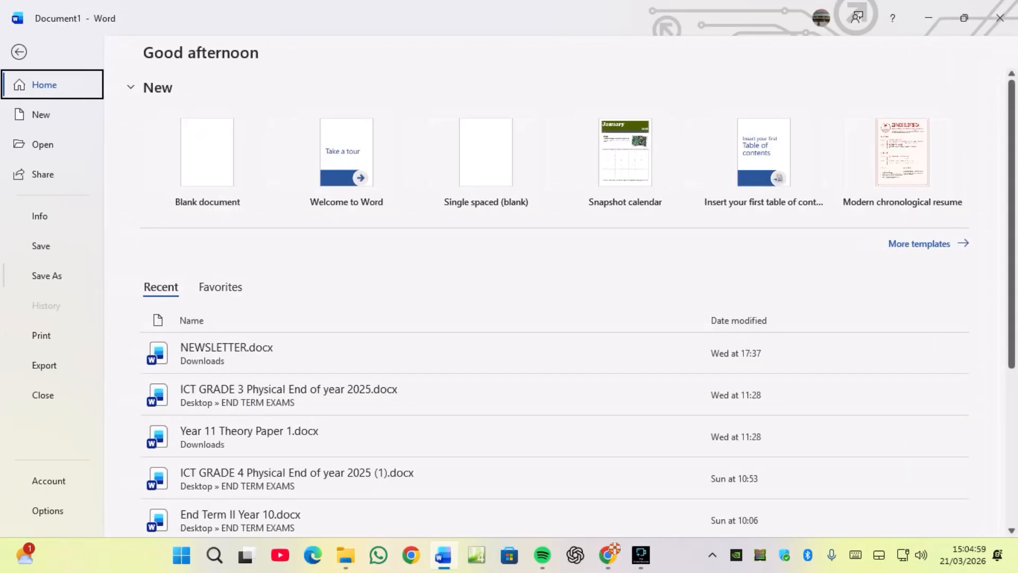
key(a)
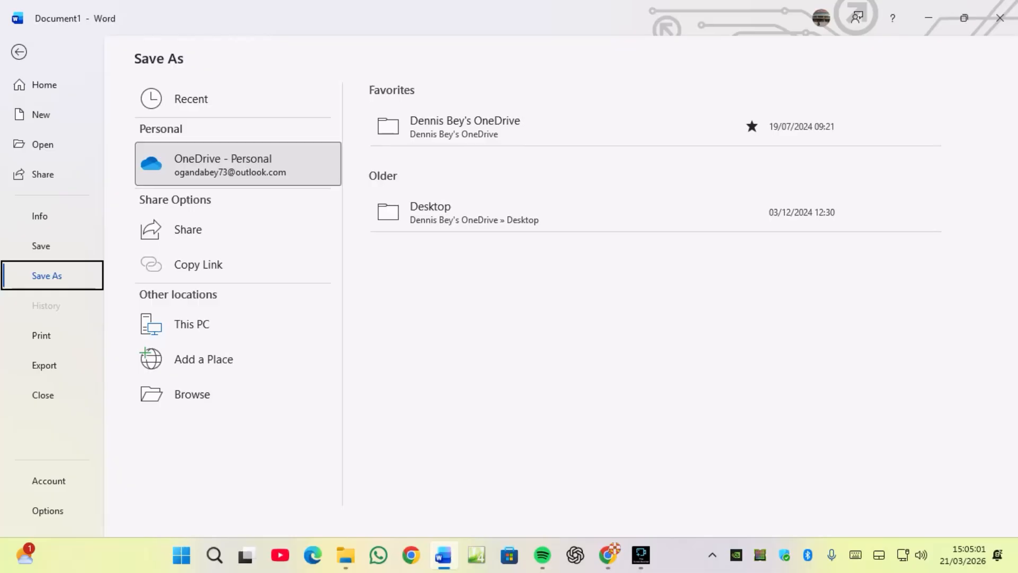
double_click(192, 324)
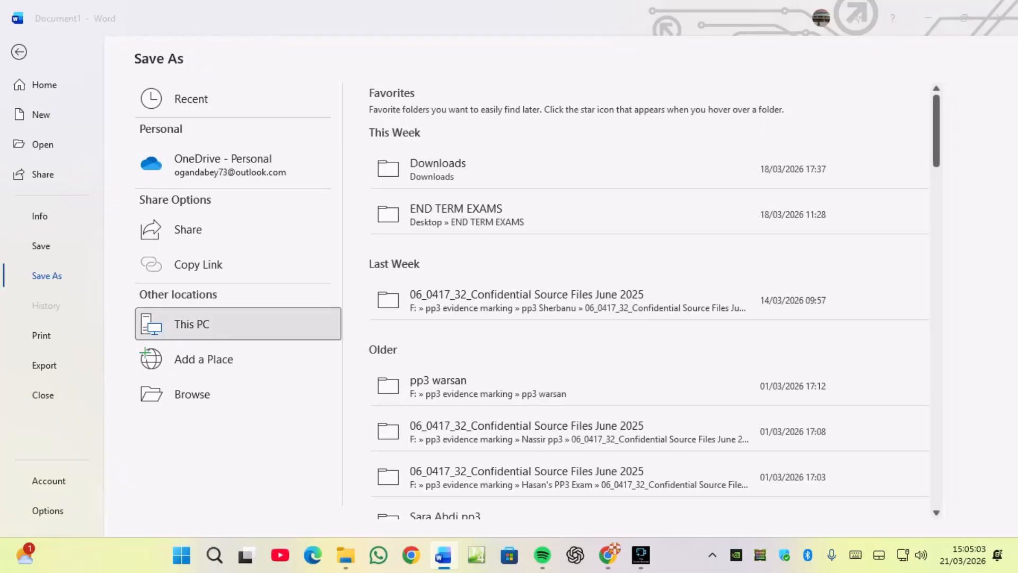
click(69, 199)
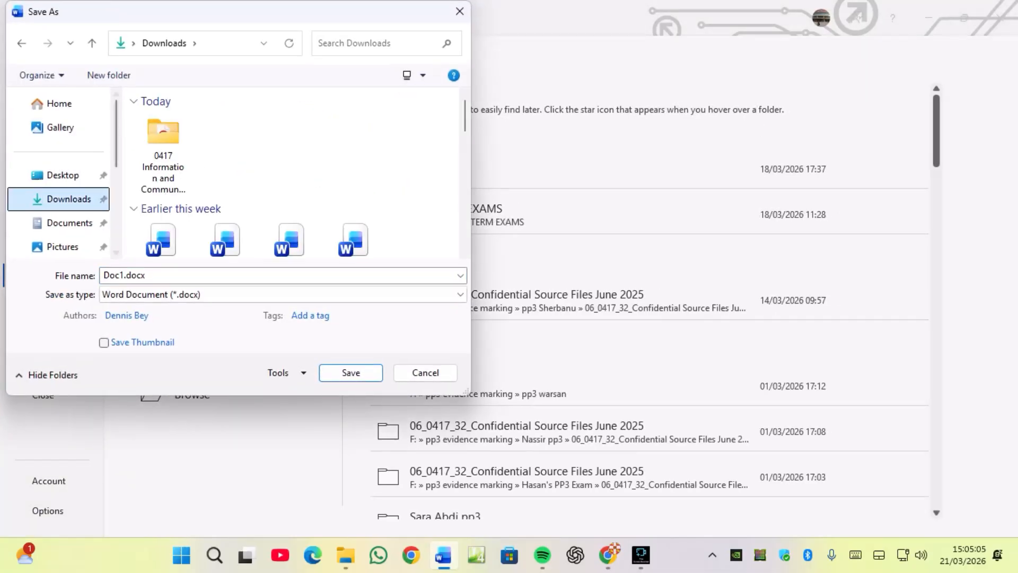
double_click(163, 154)
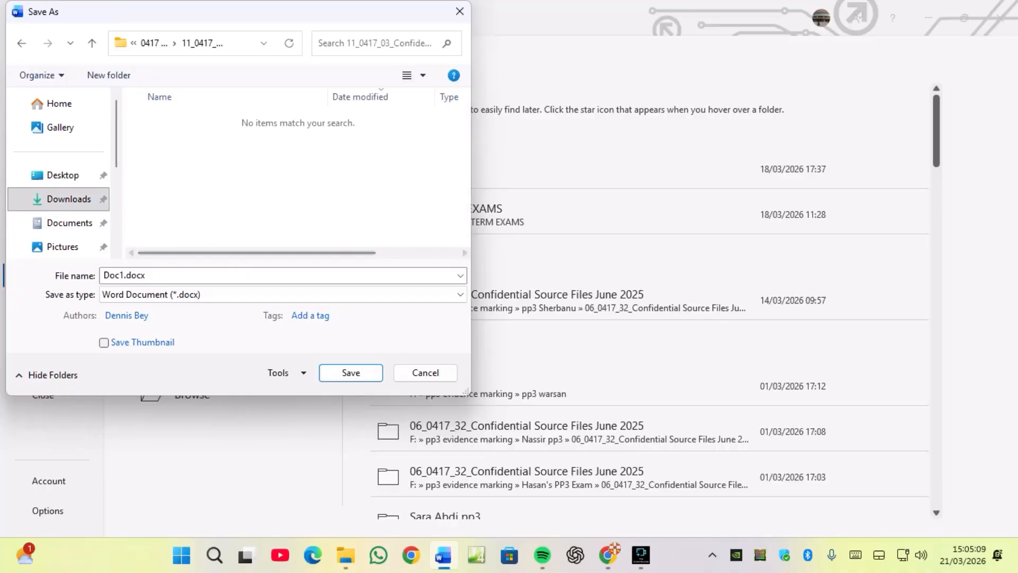
Save the document as n2503evidence_ followed by the centre number and candidate number, separated by an underscore.
click(154, 275)
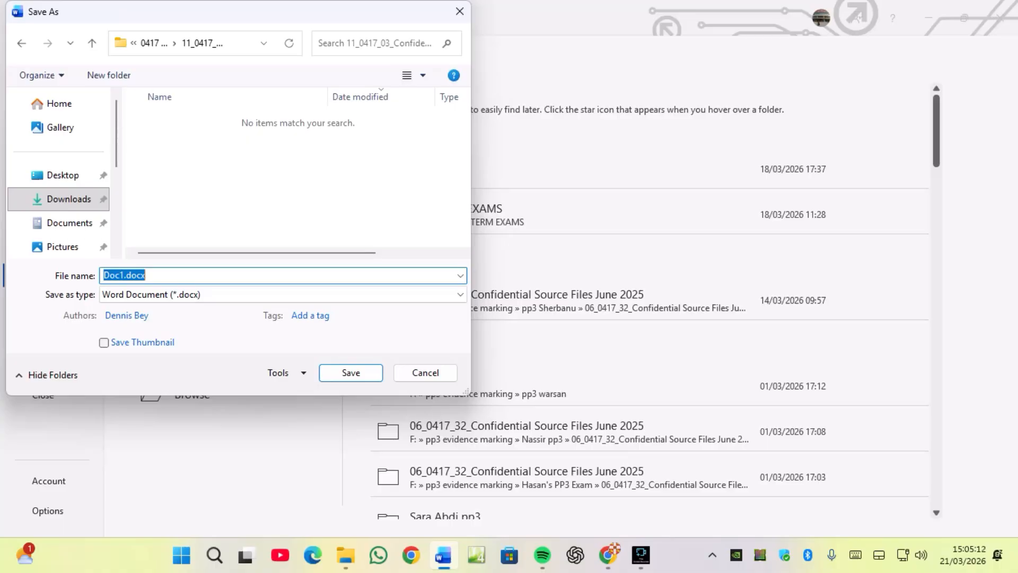
text(n2503evidence_)
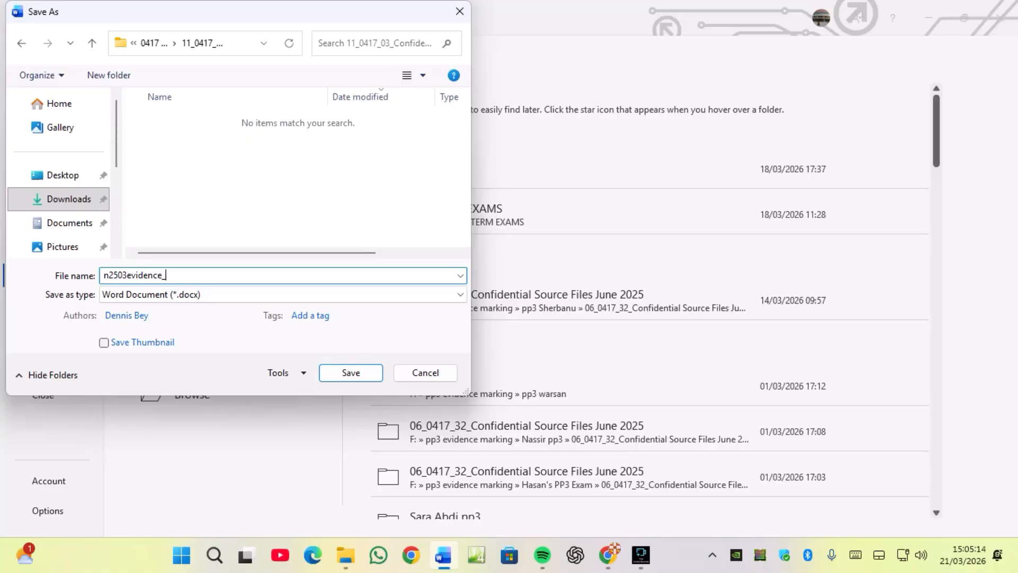
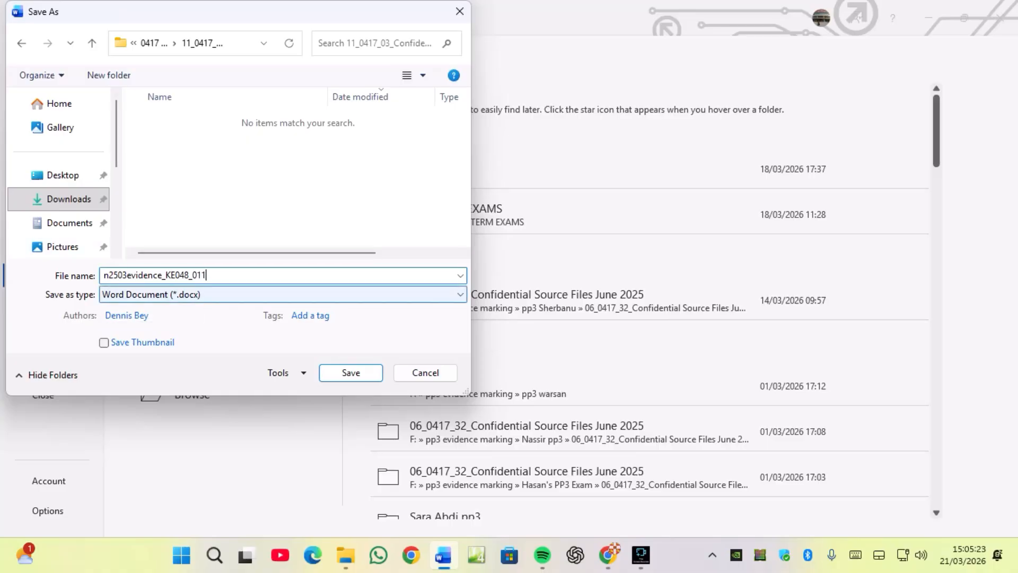
key(Return)
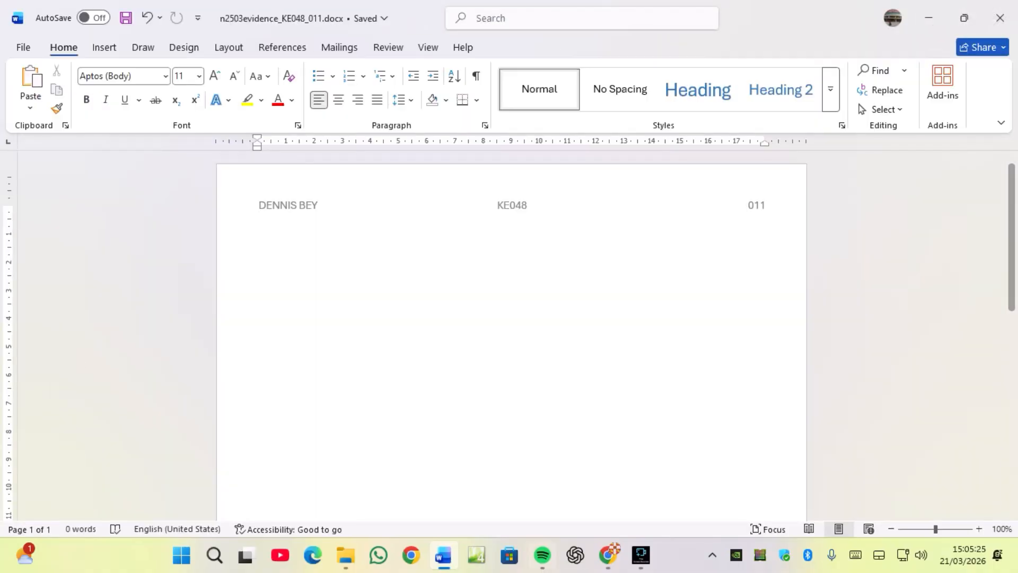
Read the Task 2 spreadsheet instructions in the exam paper.
key(alt+Tab)
scroll(503, 328, down, 4)
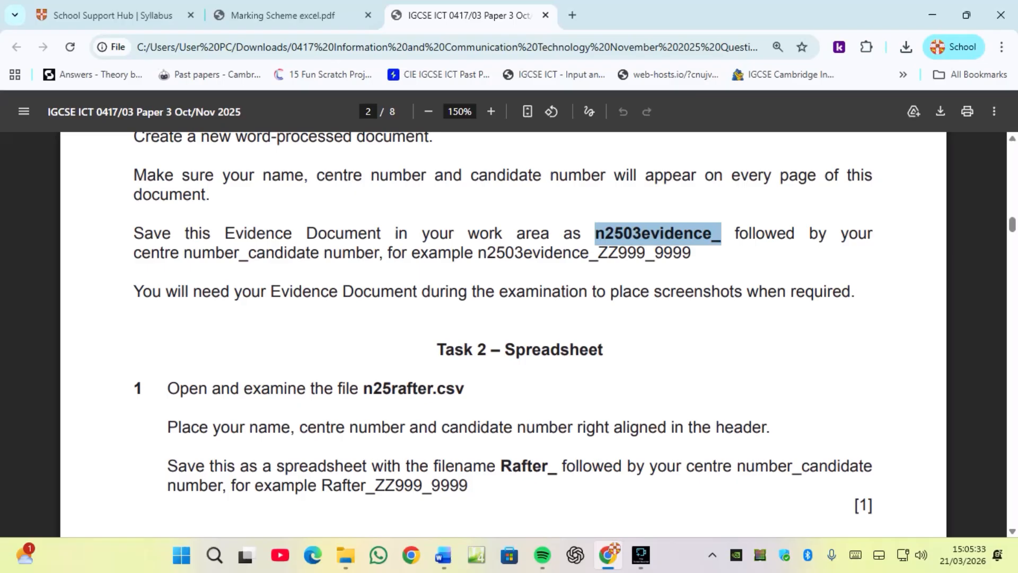
key(alt+Tab)
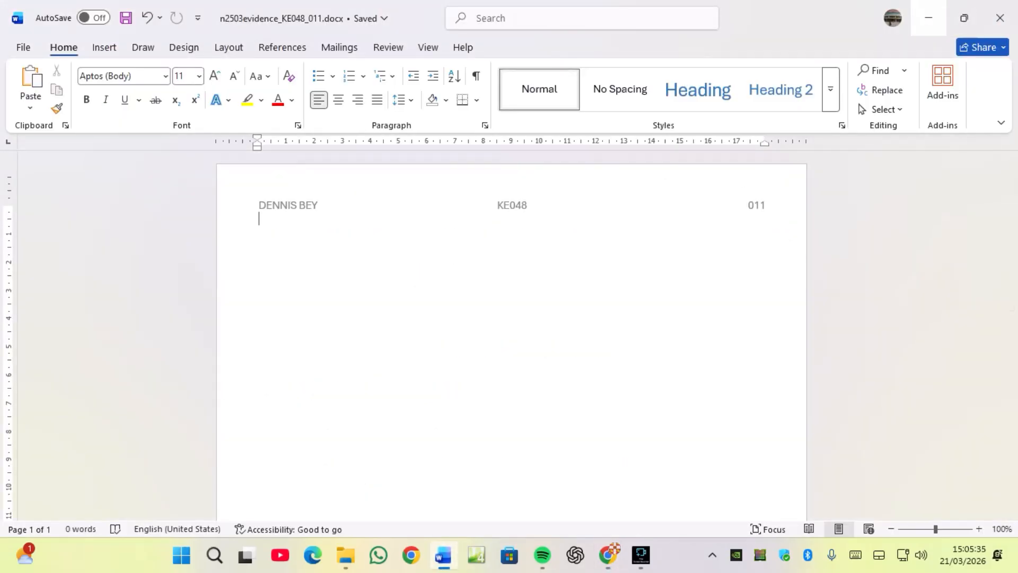
click(932, 15)
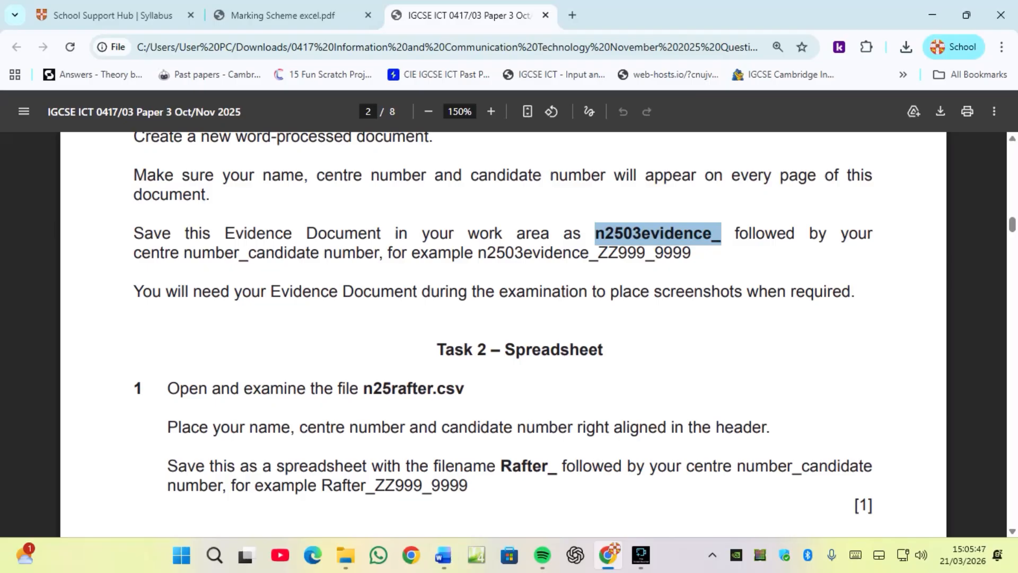
Open n25rafter.csv from the source files folder and widen column A to fit its contents.
click(346, 555)
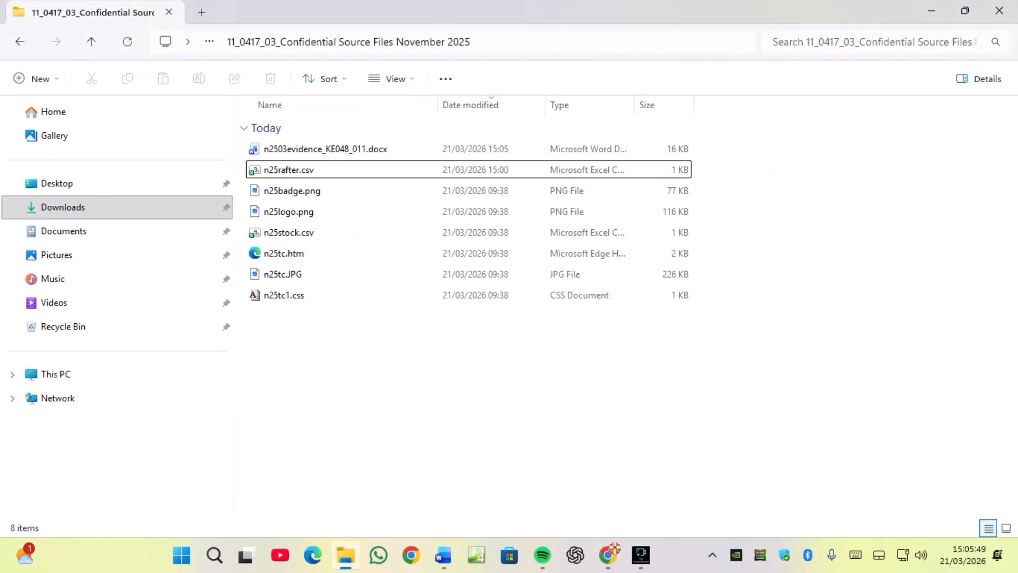
double_click(297, 170)
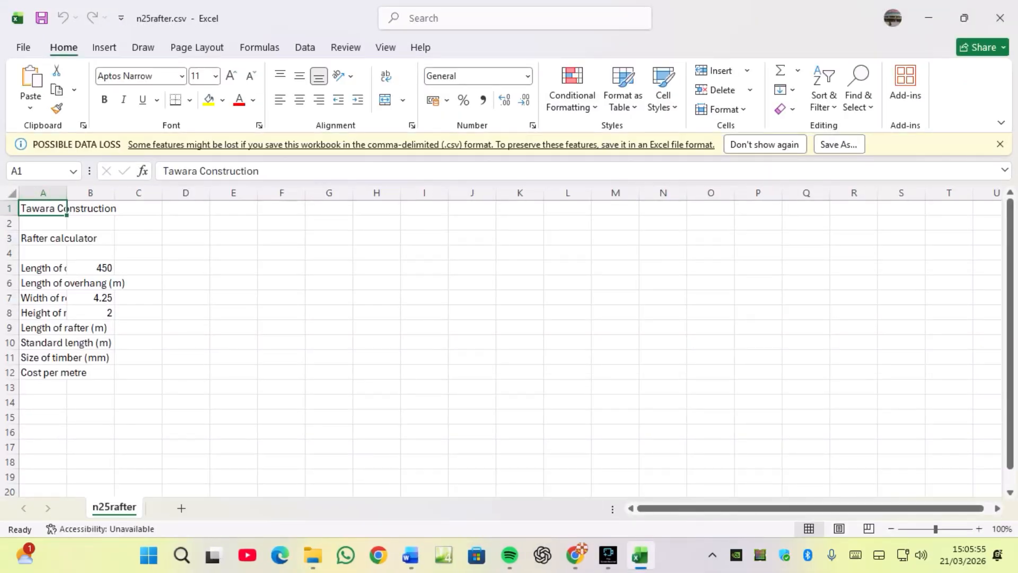
key(ctrl+a)
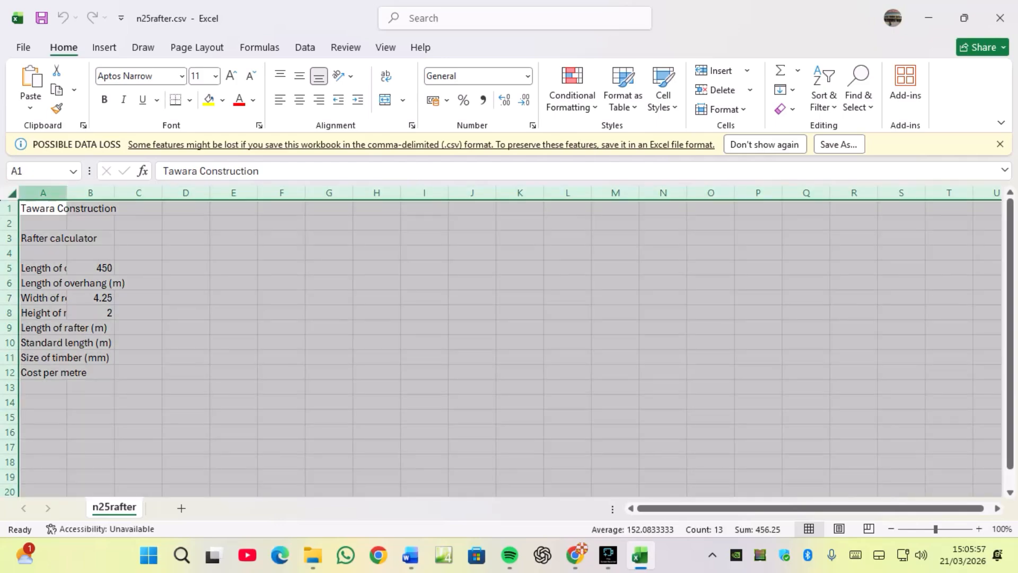
double_click(67, 193)
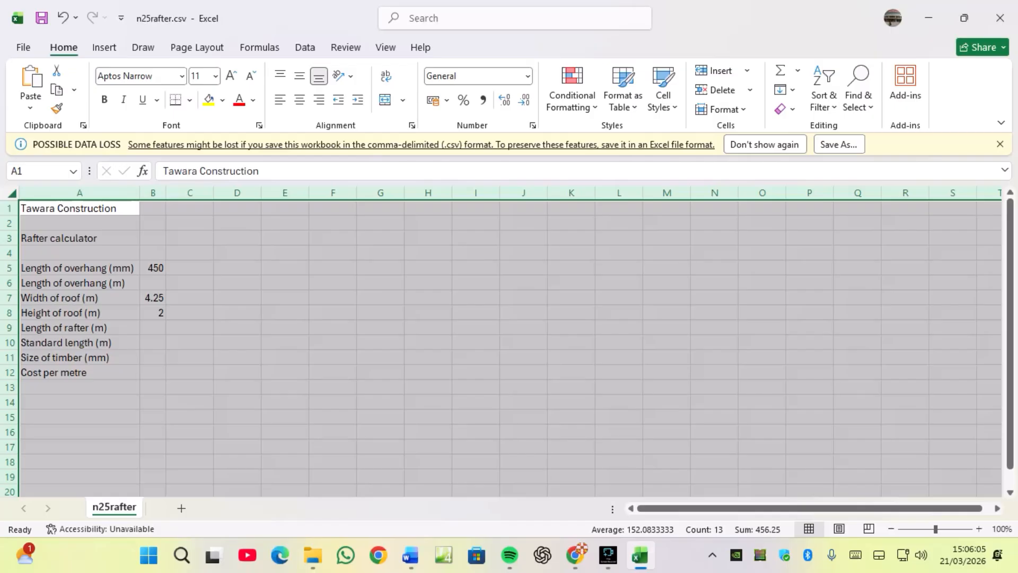
Copy the required file name prefix Rafter_ from the exam paper.
mouse_move(640, 556)
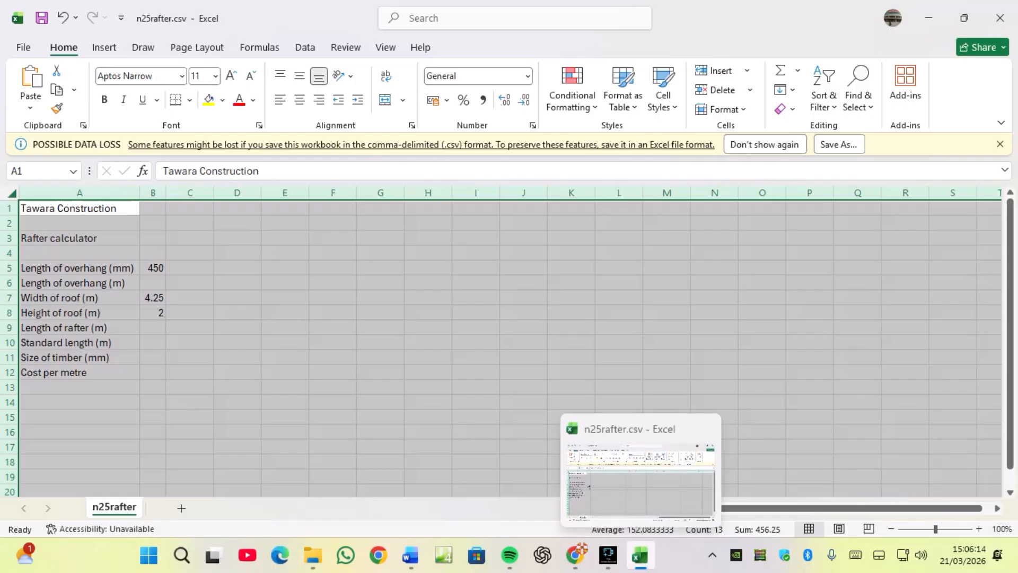
click(575, 555)
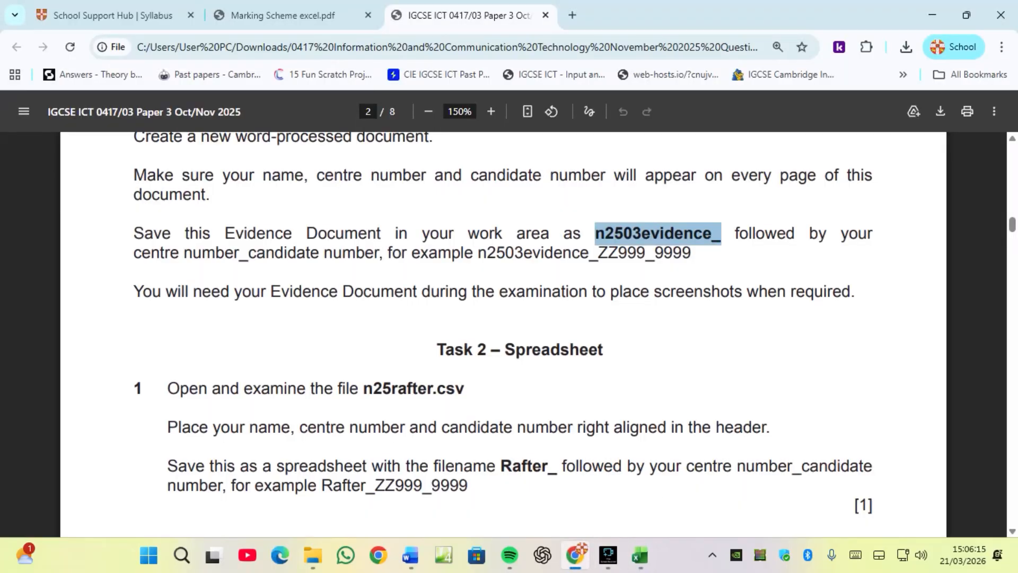
scroll(503, 334, down, 3)
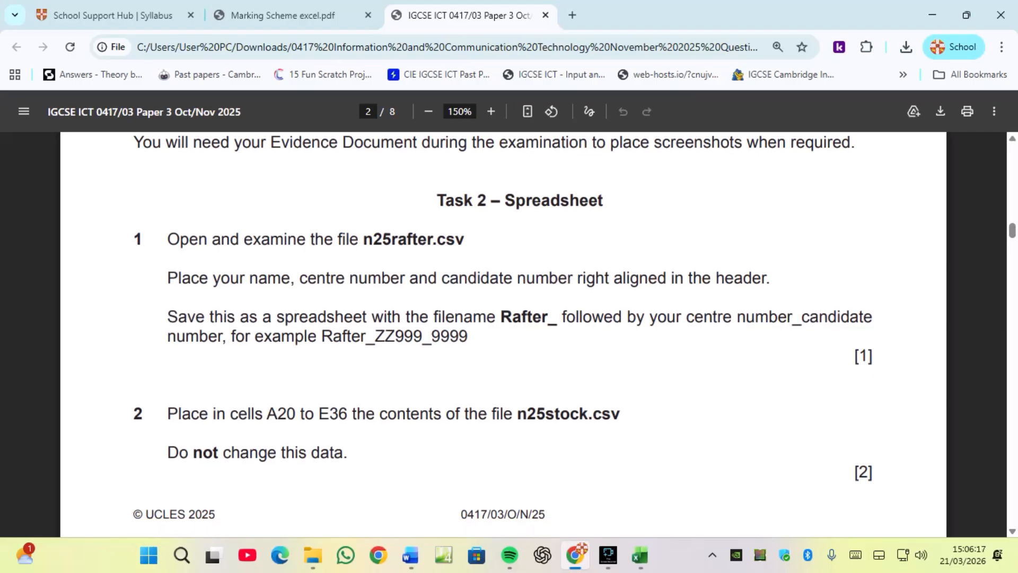
drag(501, 317, 557, 318)
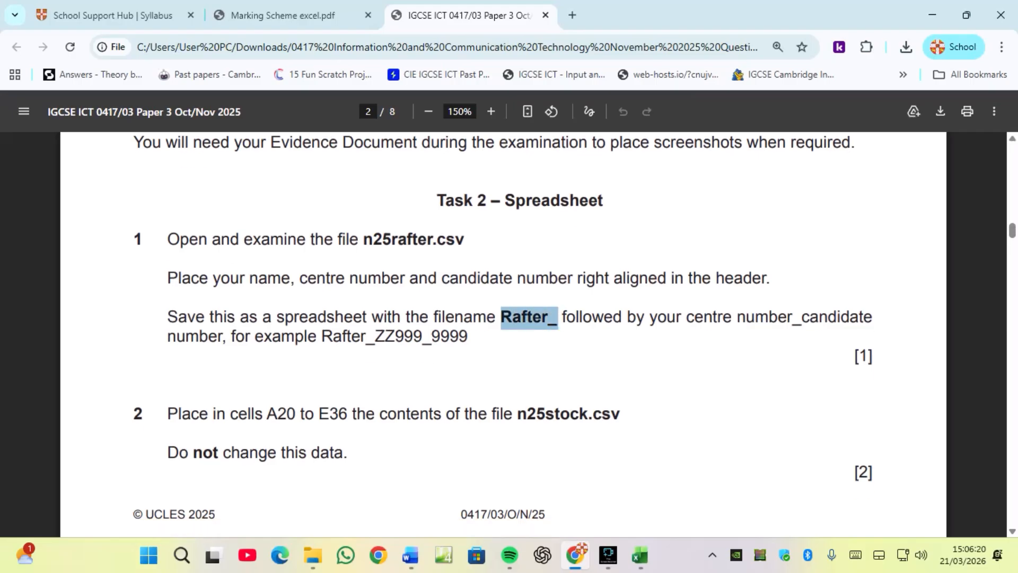
right_click(530, 321)
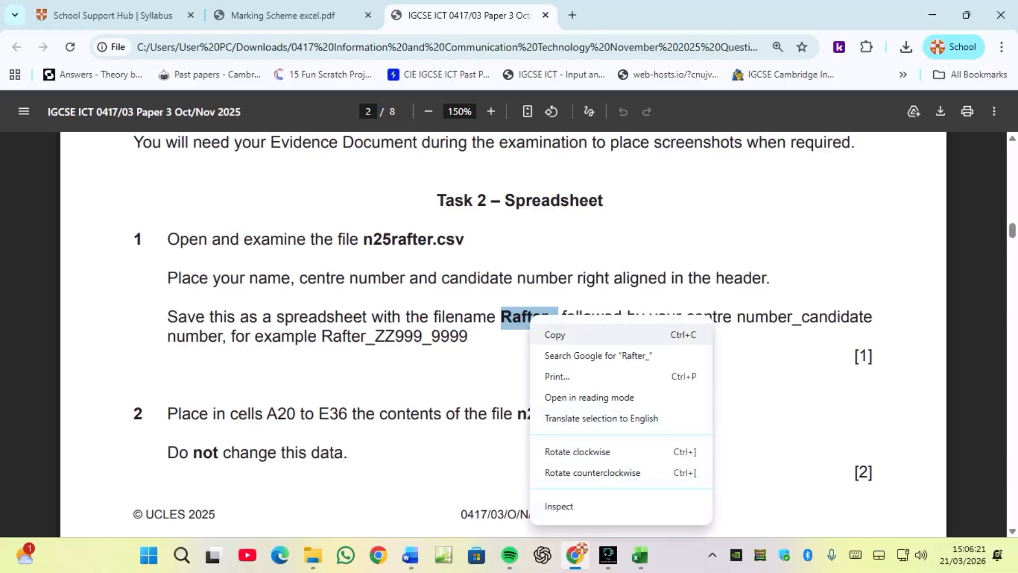
click(552, 334)
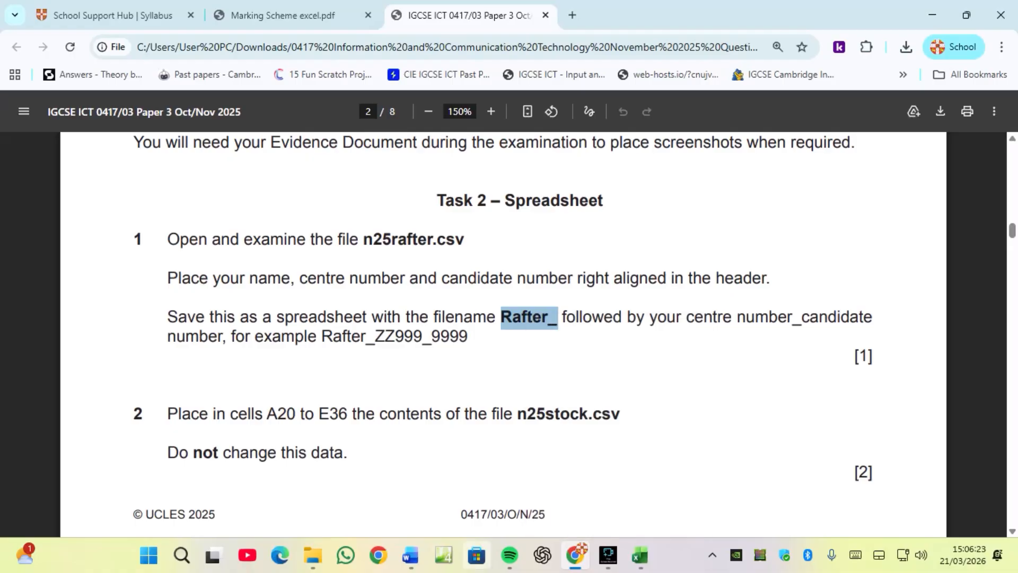
Open Save As for the spreadsheet in the source files folder.
click(640, 555)
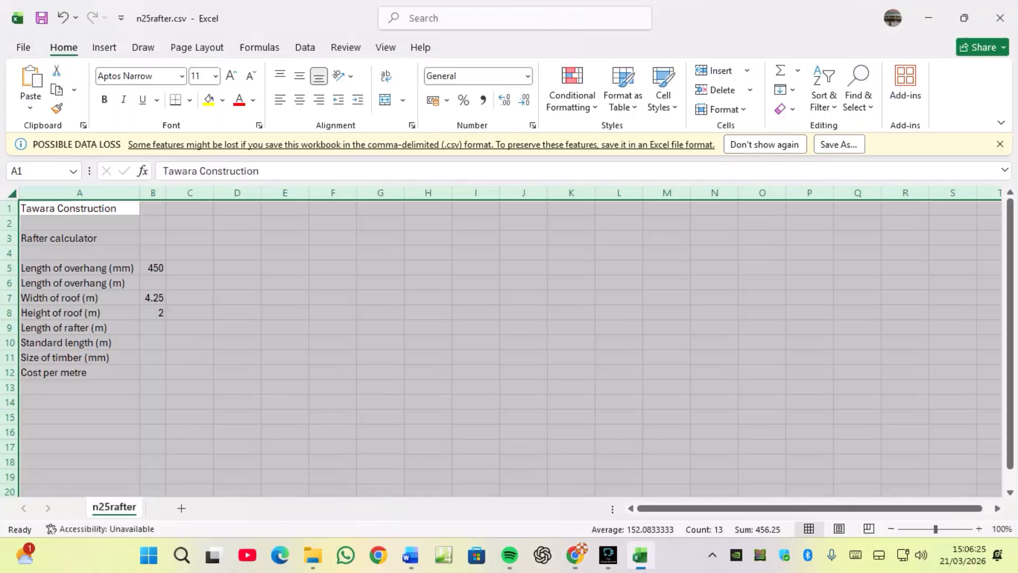
click(22, 46)
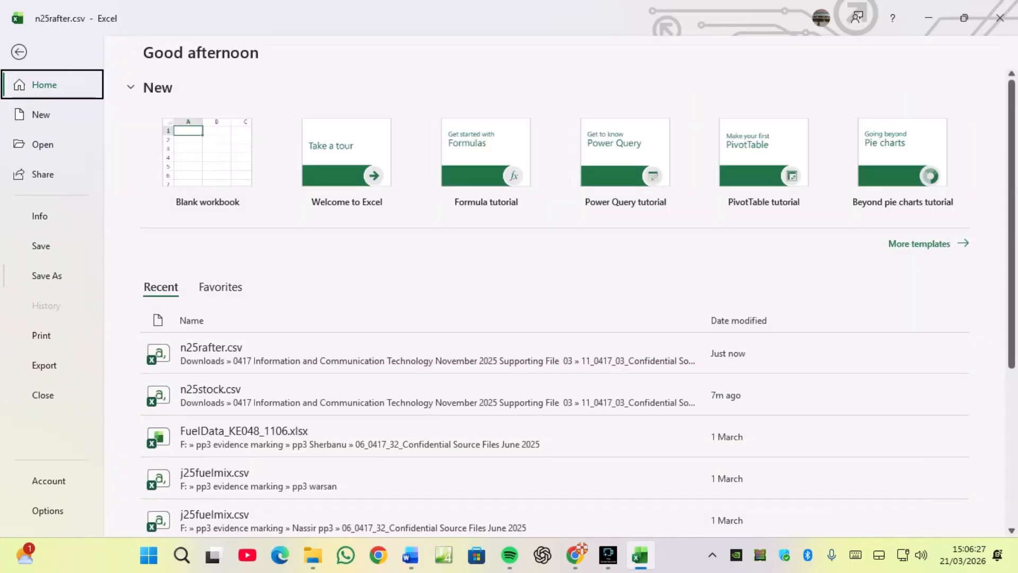
click(46, 276)
click(542, 169)
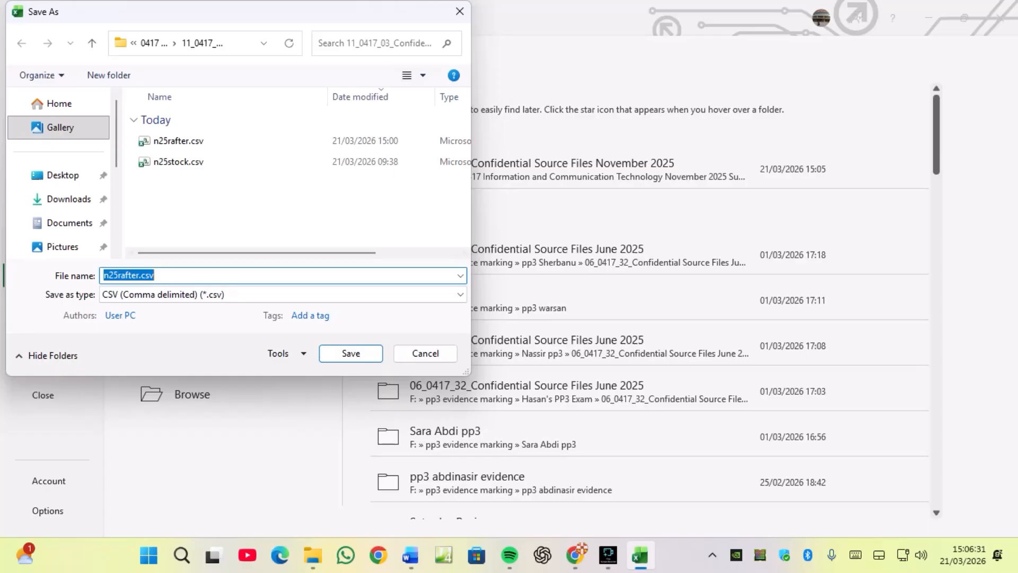
Save the spreadsheet as an Excel Workbook named Rafter_ followed by the centre number and candidate number, separated by an underscore.
text(Rafter_)
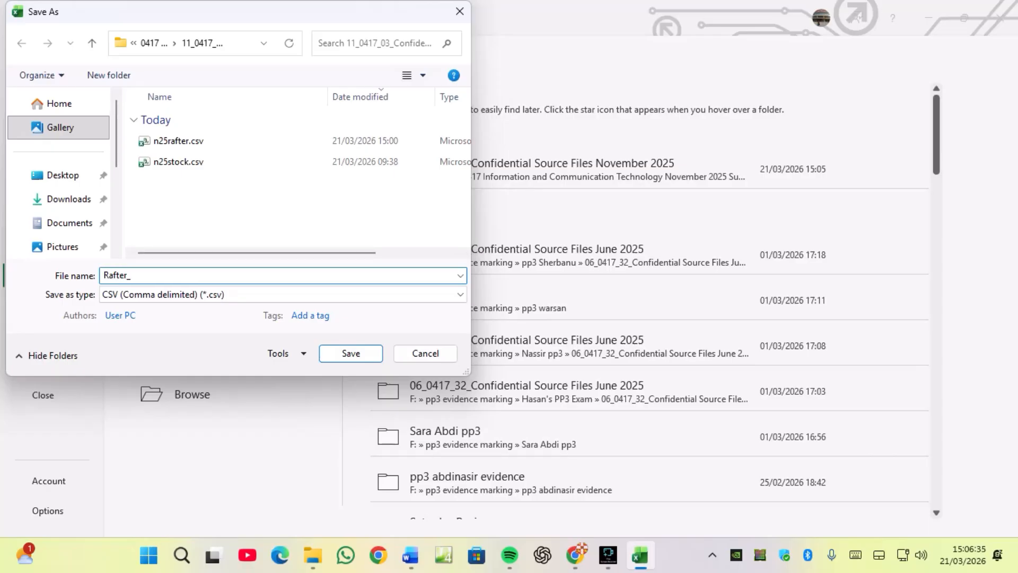
click(283, 294)
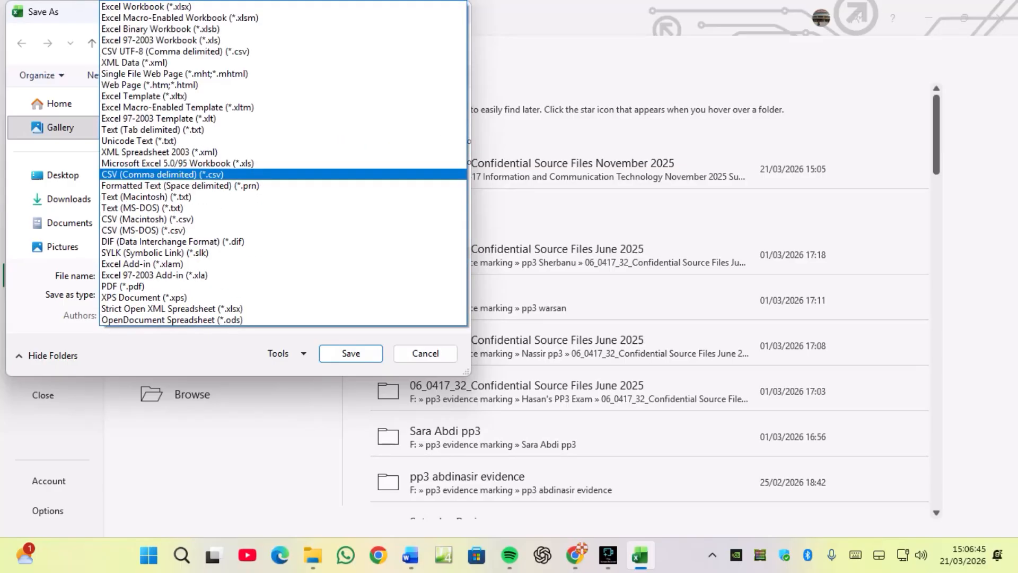
key(Return)
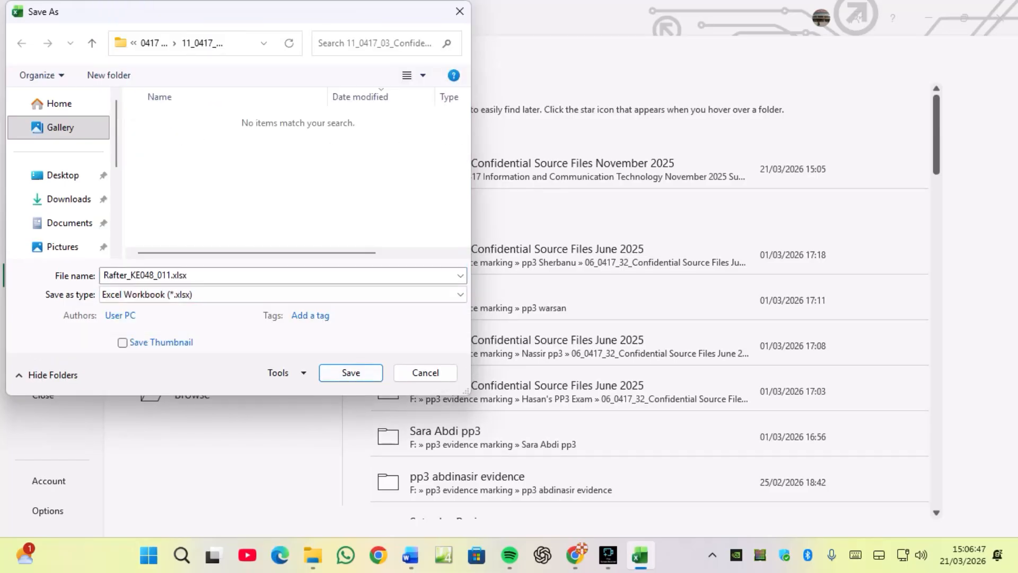
key(Return)
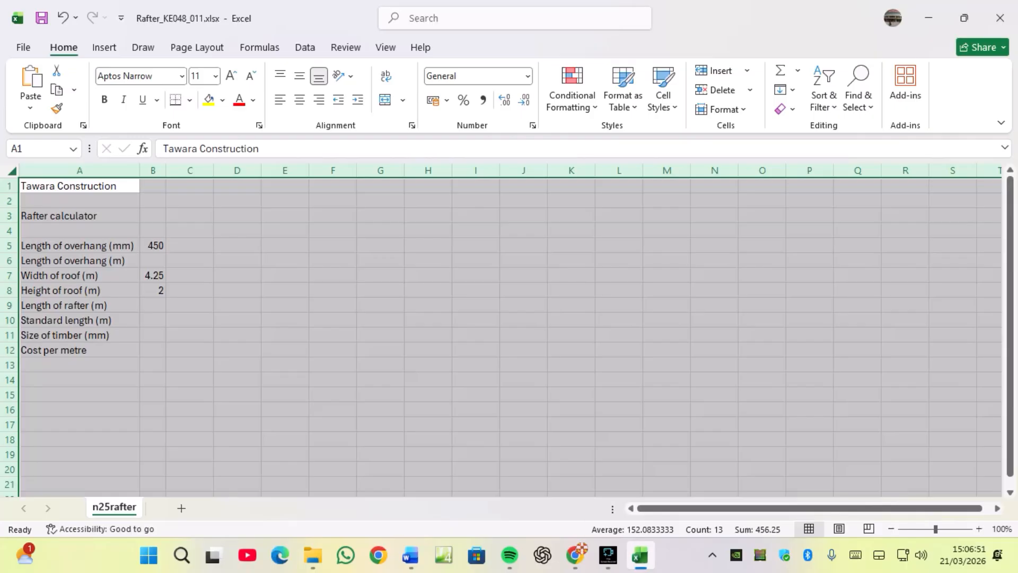
Open n25stock.csv from the source files folder.
click(575, 555)
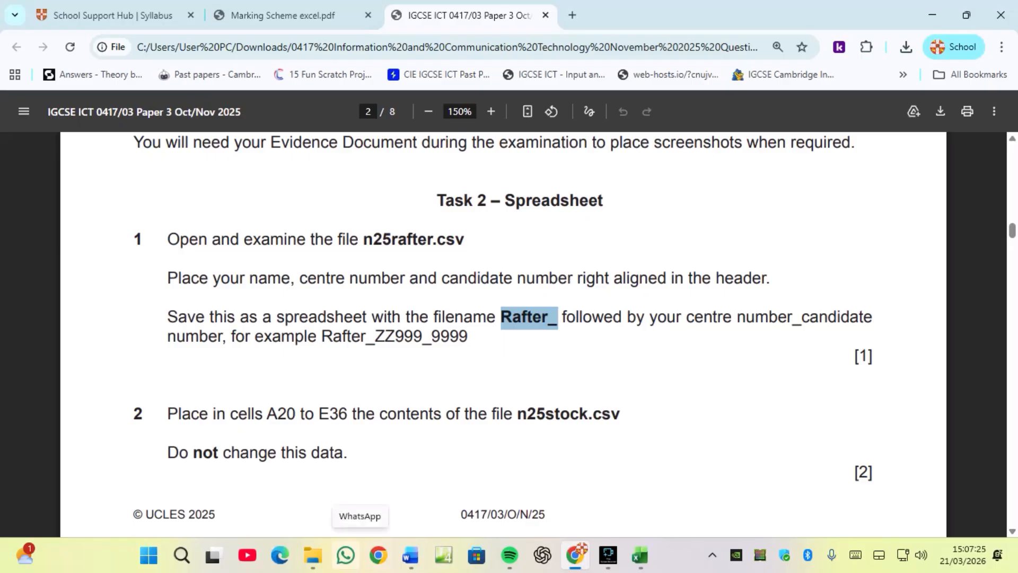
click(313, 556)
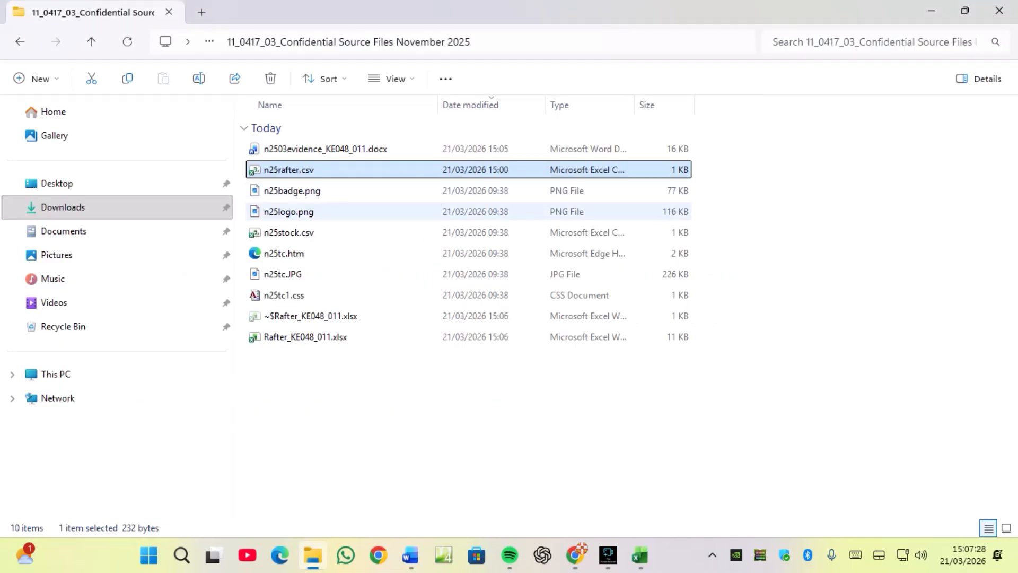
double_click(289, 233)
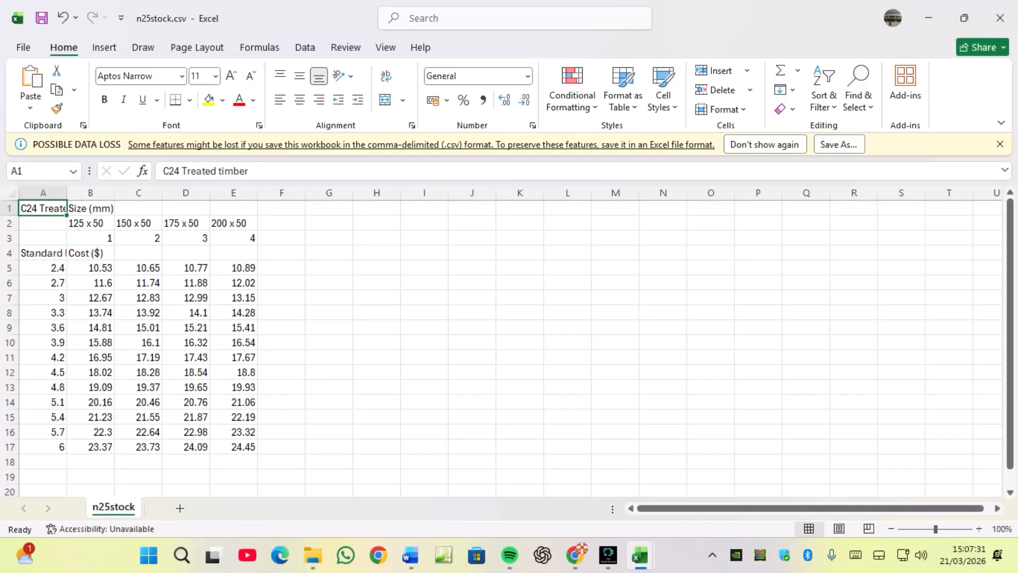
Copy cells A1 to E17 of n25stock.csv and close that file.
drag(43, 208, 236, 448)
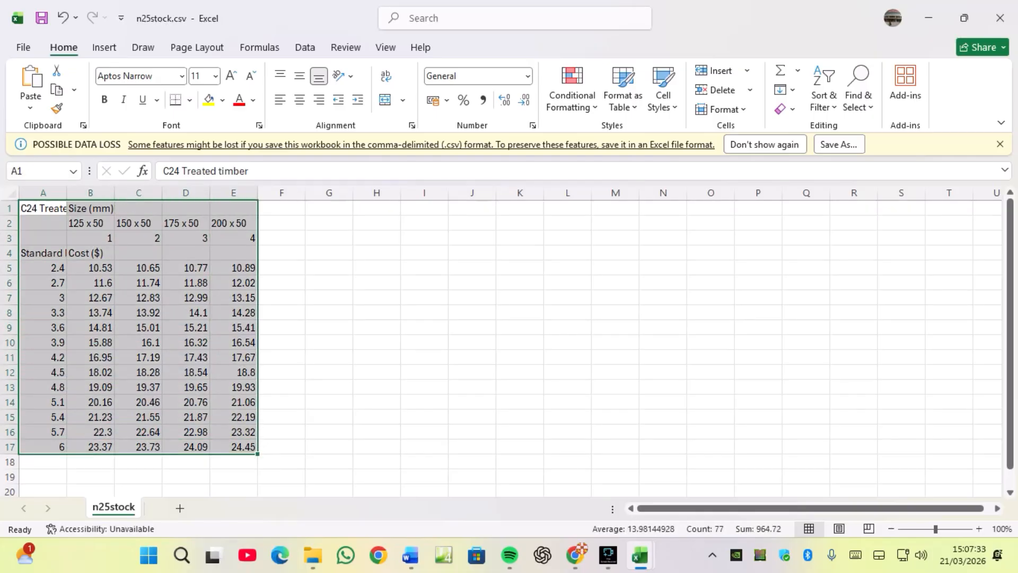
right_click(237, 450)
click(275, 58)
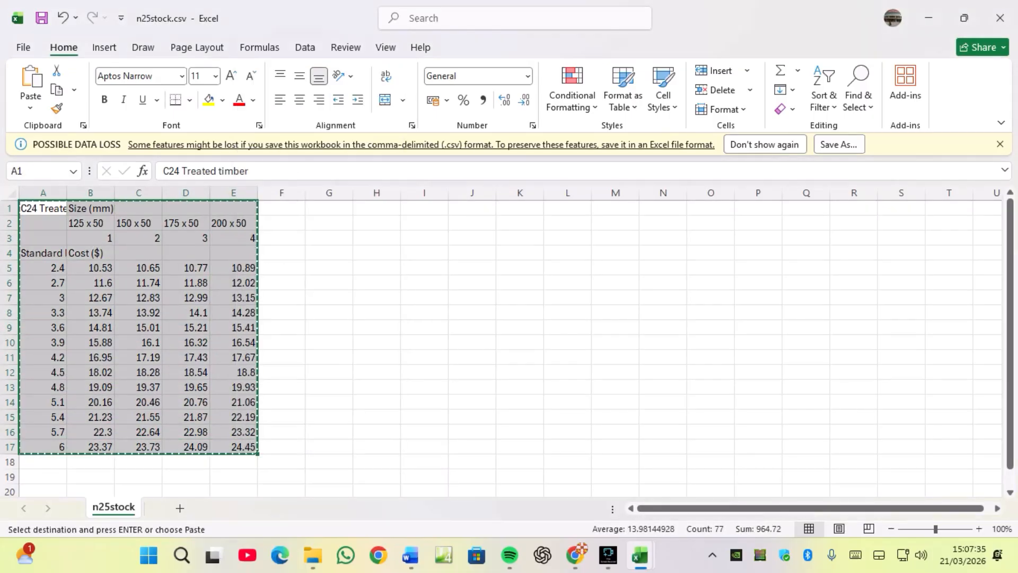
click(1000, 18)
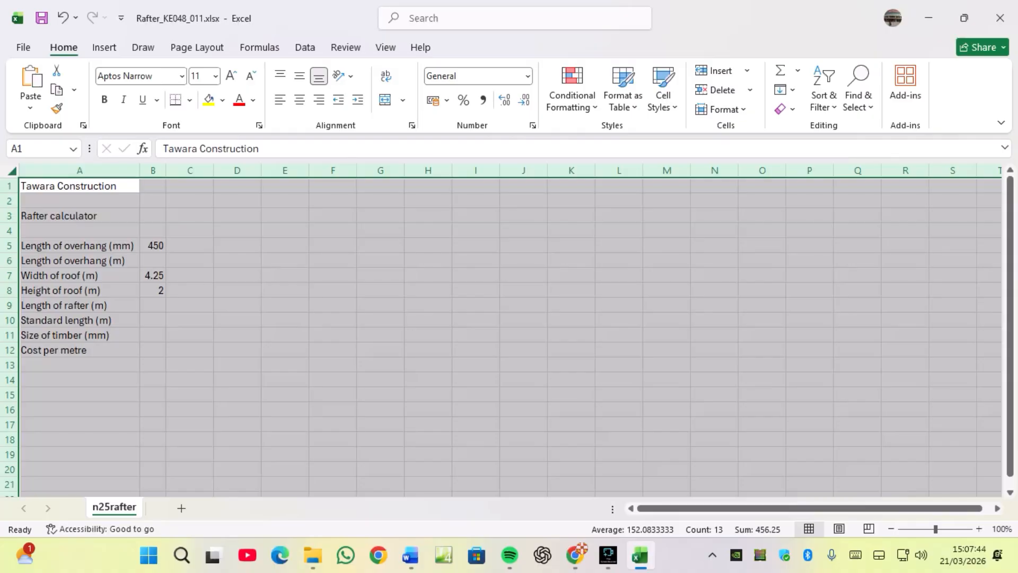
Paste the stock data into cells A20 to E36 of the Rafter workbook.
click(79, 469)
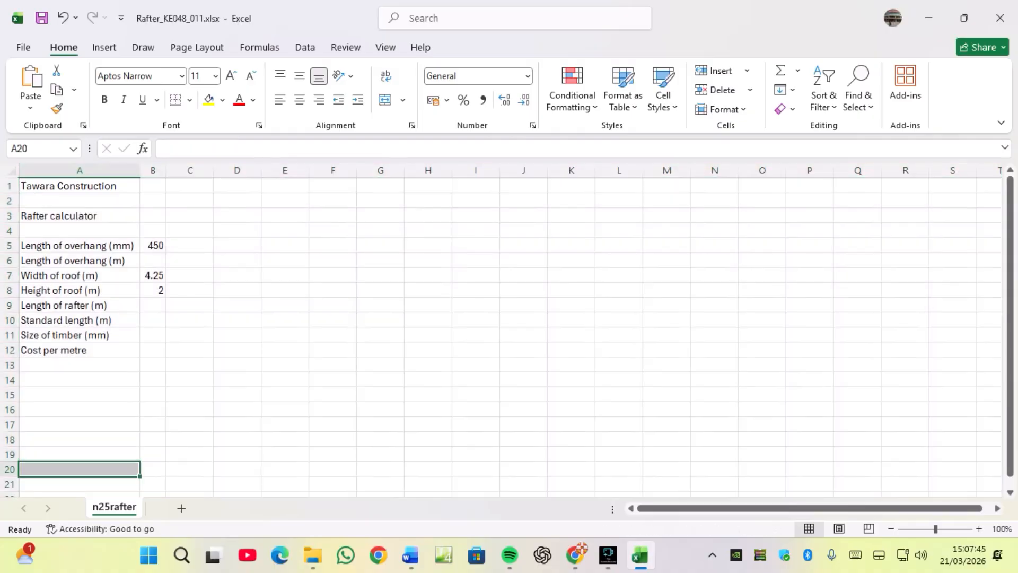
scroll(79, 469, down, 3)
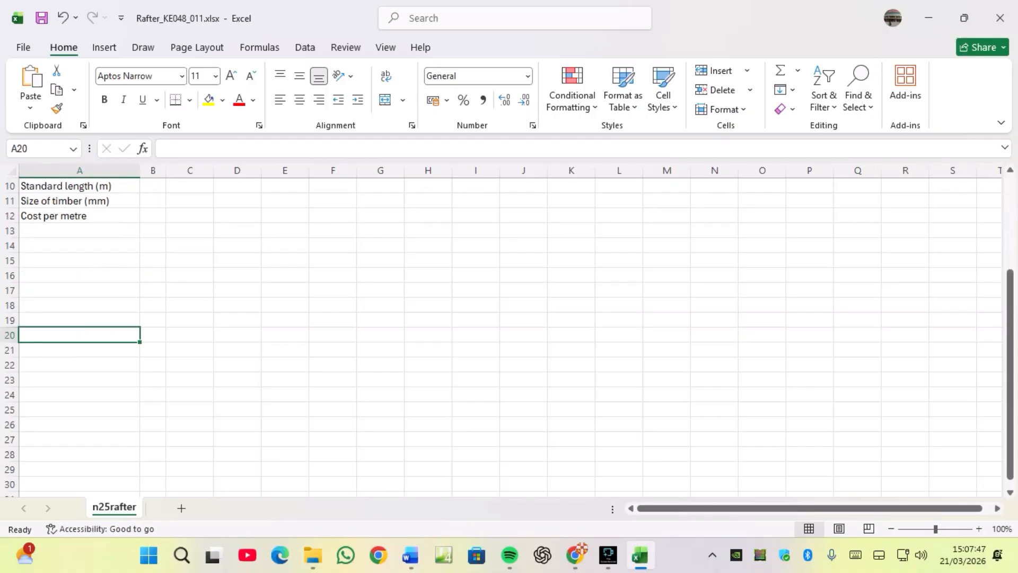
scroll(509, 334, down, 2)
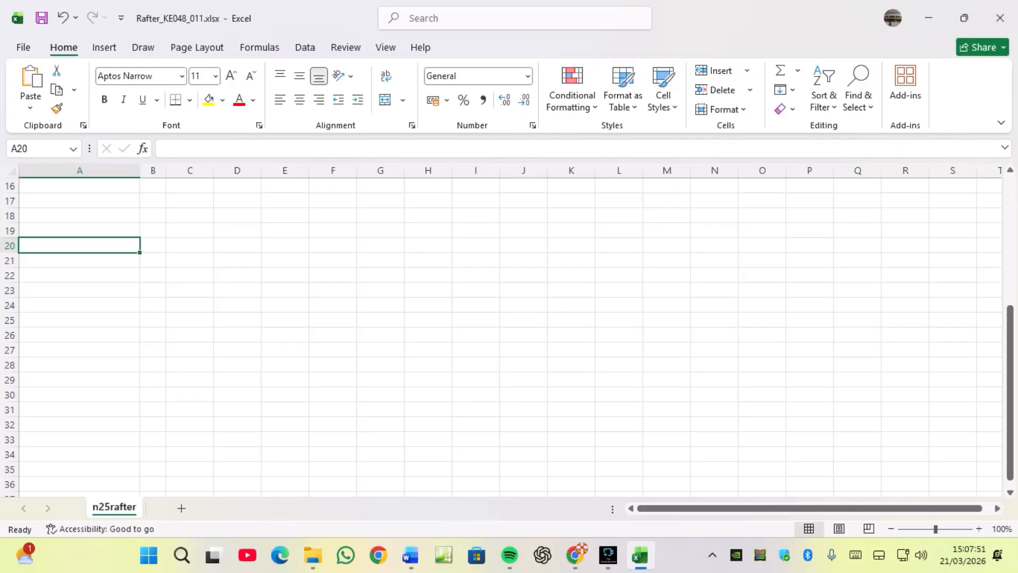
drag(79, 245, 303, 485)
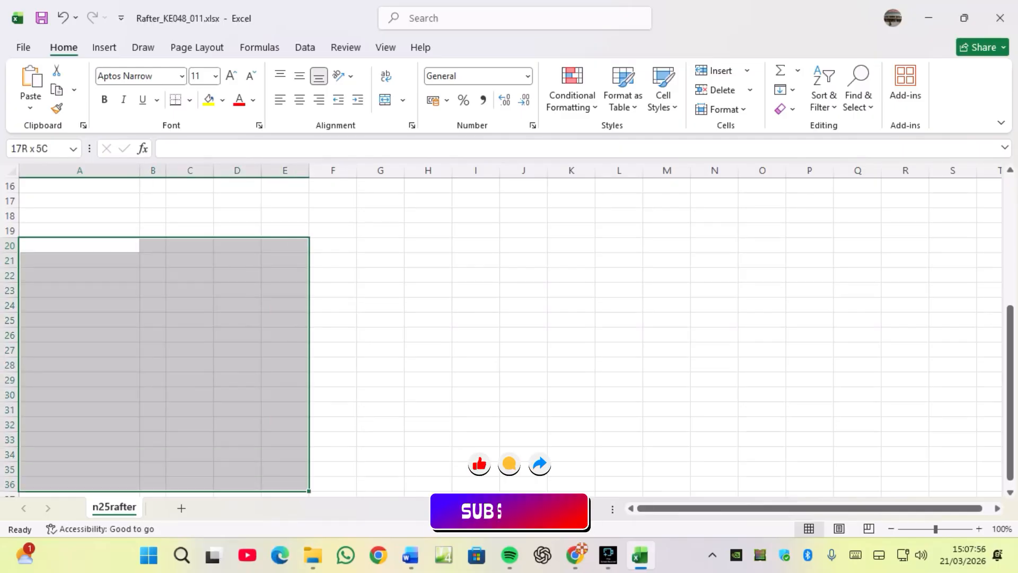
key(ctrl+v)
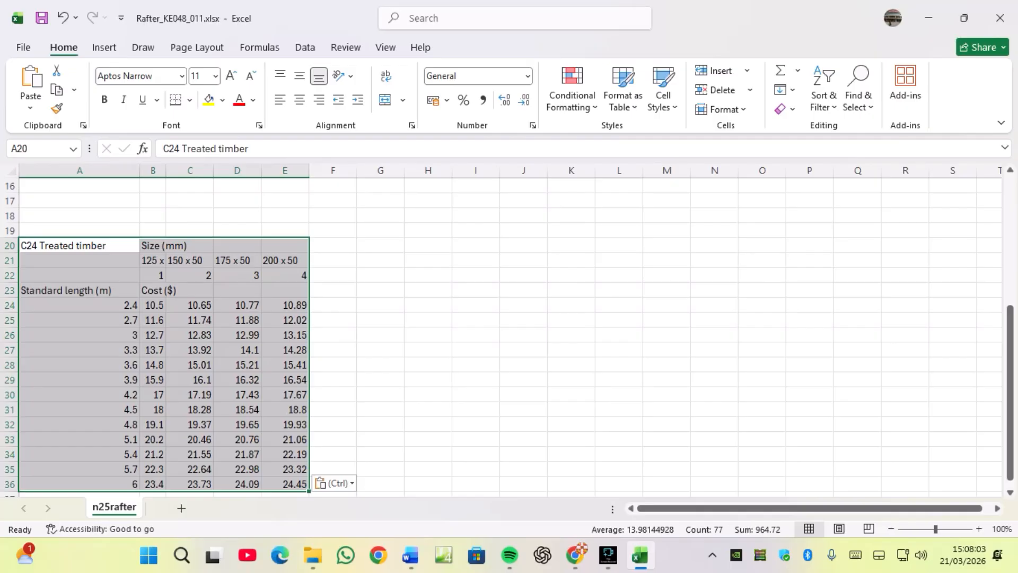
click(80, 305)
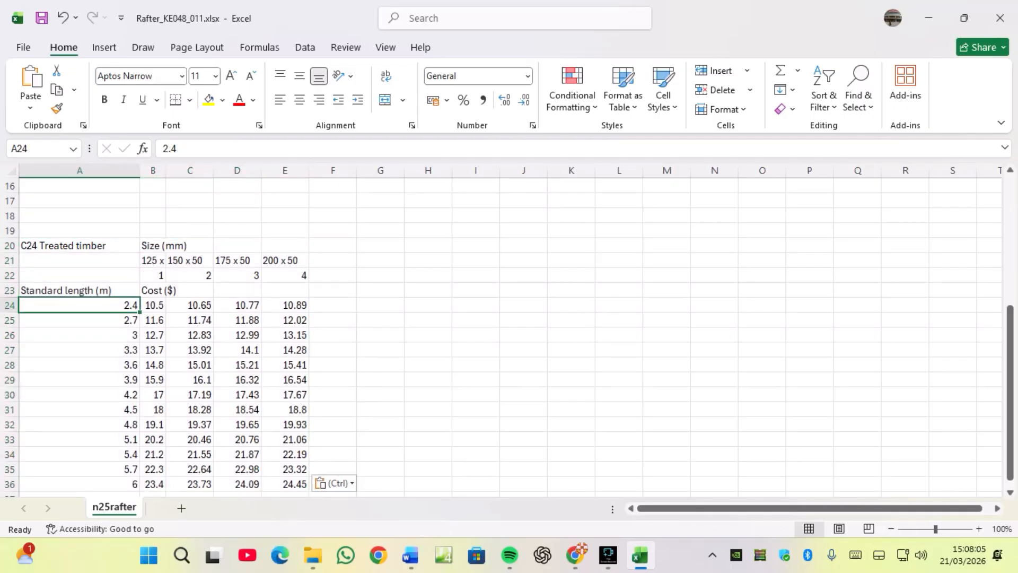
click(80, 485)
Read the next spreadsheet questions in the exam paper about the overhang and rafter length formulas.
click(576, 555)
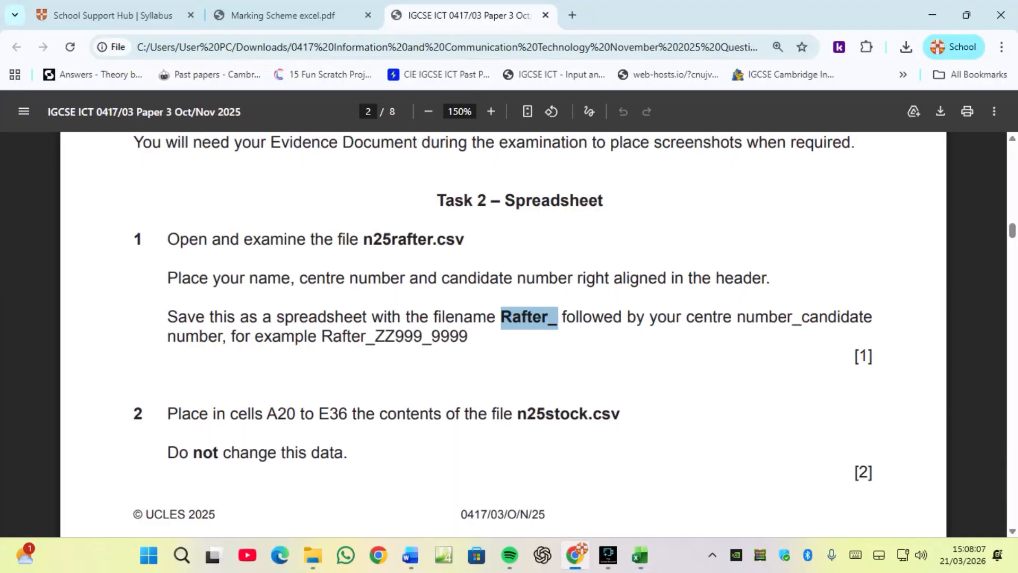
scroll(503, 334, up, 6)
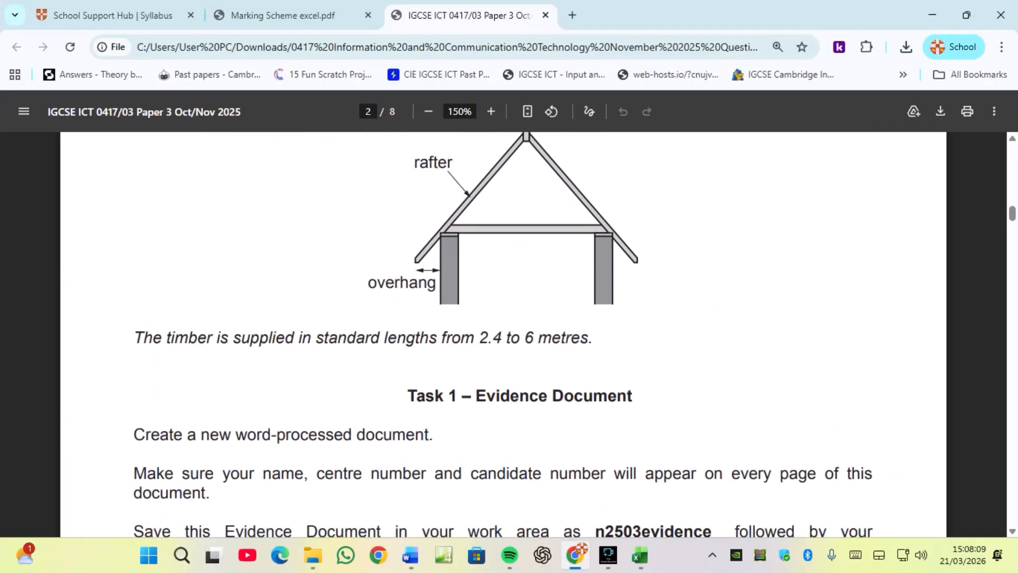
scroll(504, 334, down, 8)
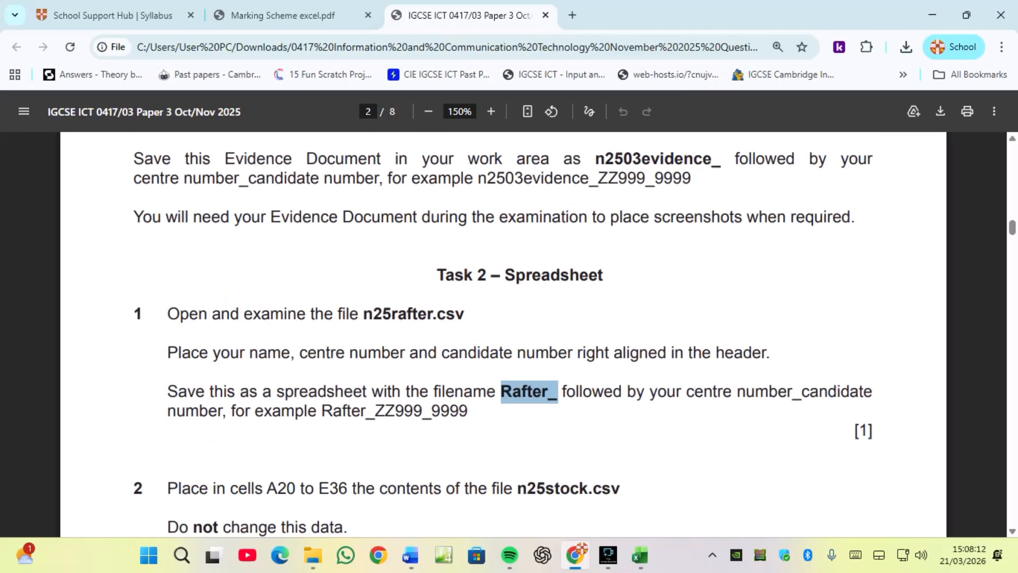
scroll(504, 334, down, 4)
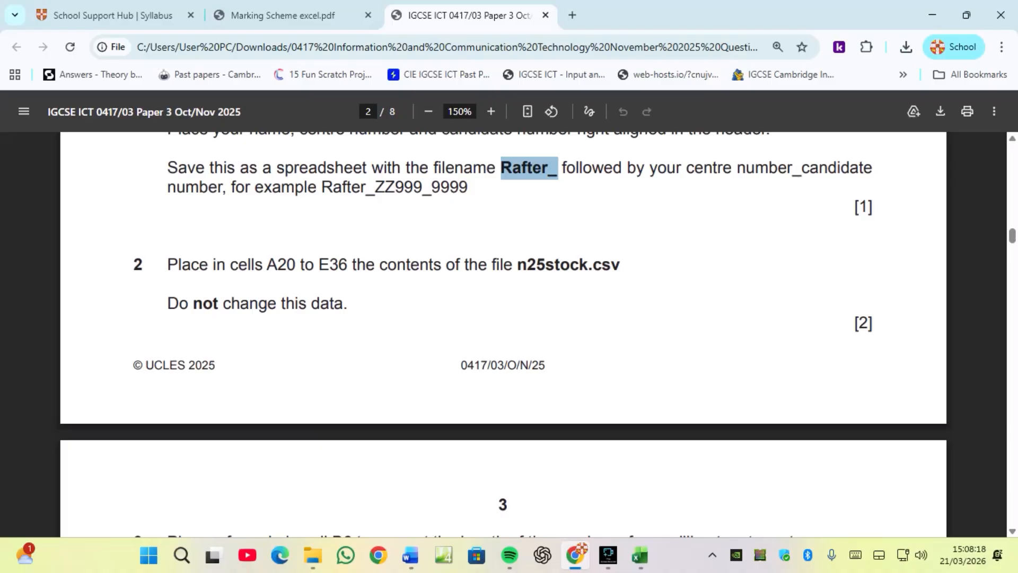
scroll(504, 334, down, 7)
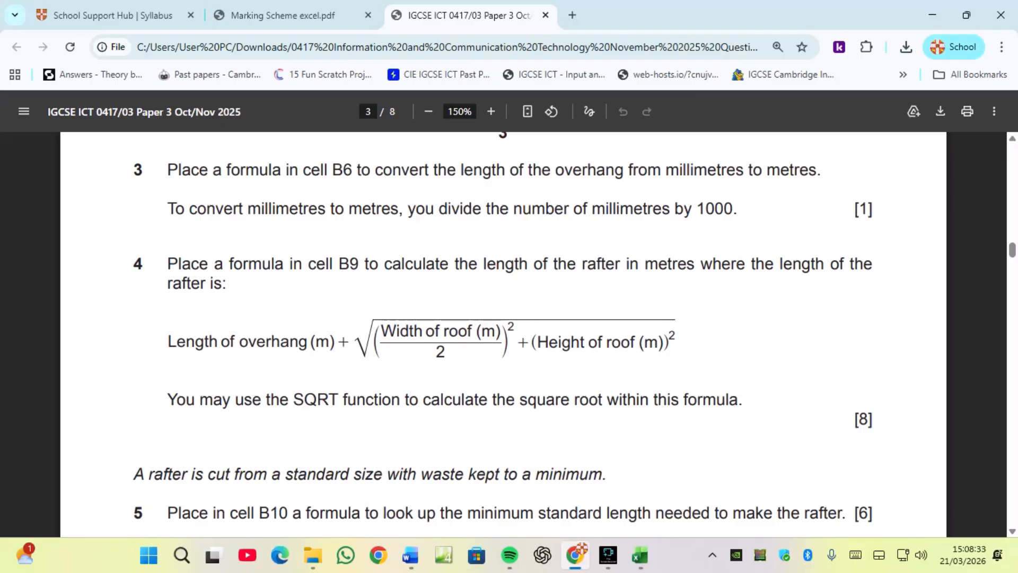
click(640, 556)
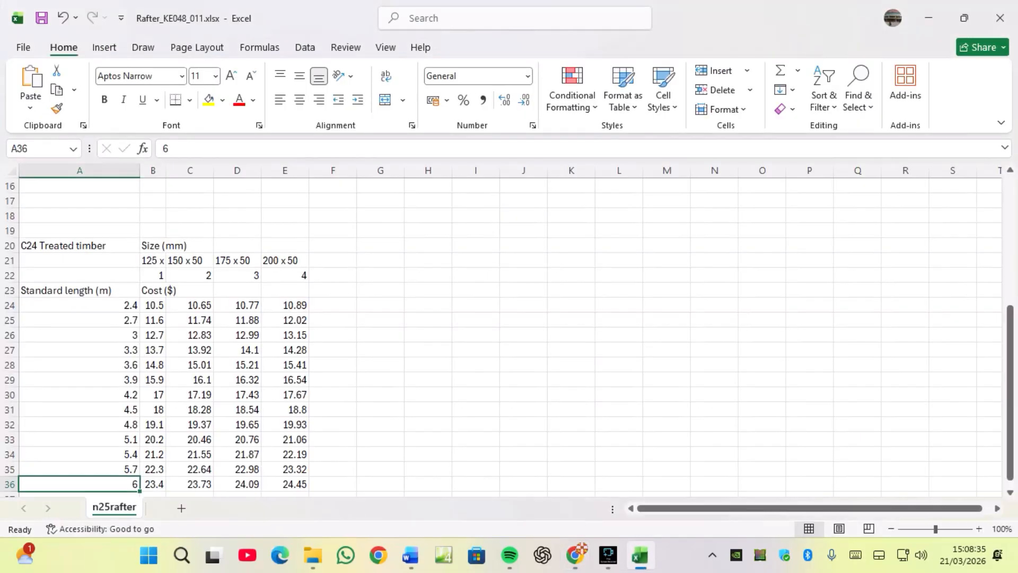
Enter a formula in B6 that converts the overhang from millimetres to metres: =B5/1000.
scroll(509, 335, up, 5)
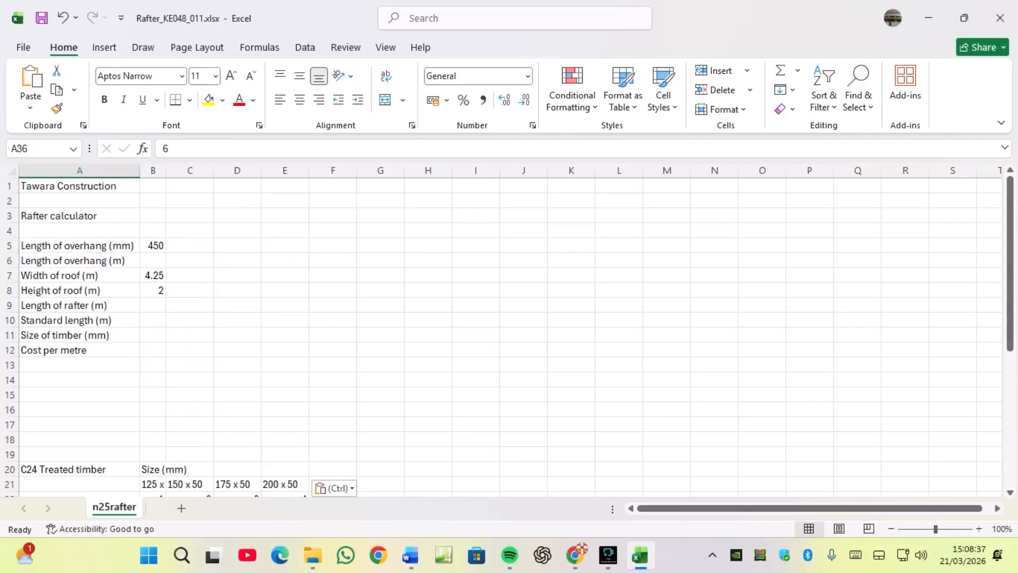
click(153, 261)
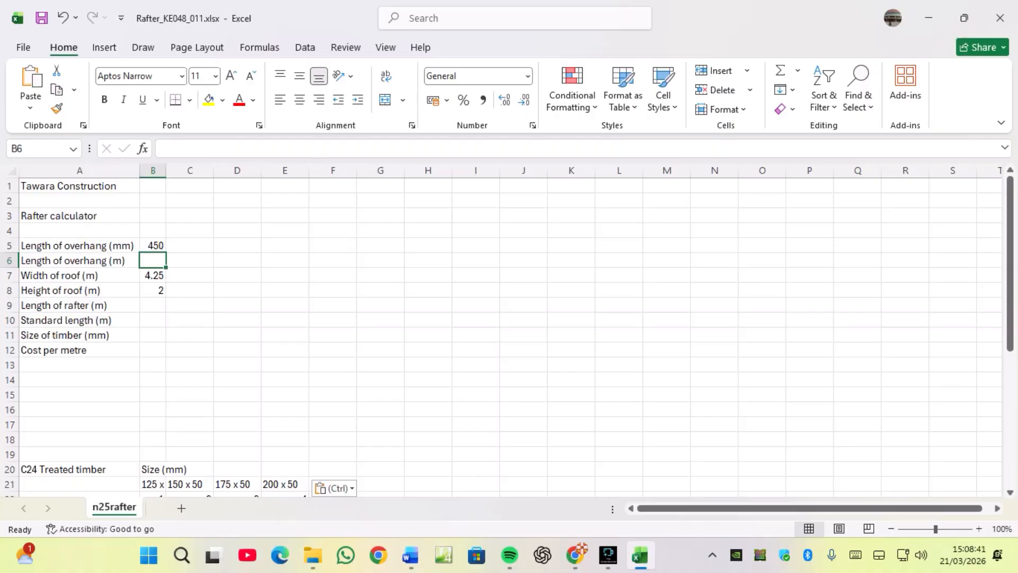
click(153, 245)
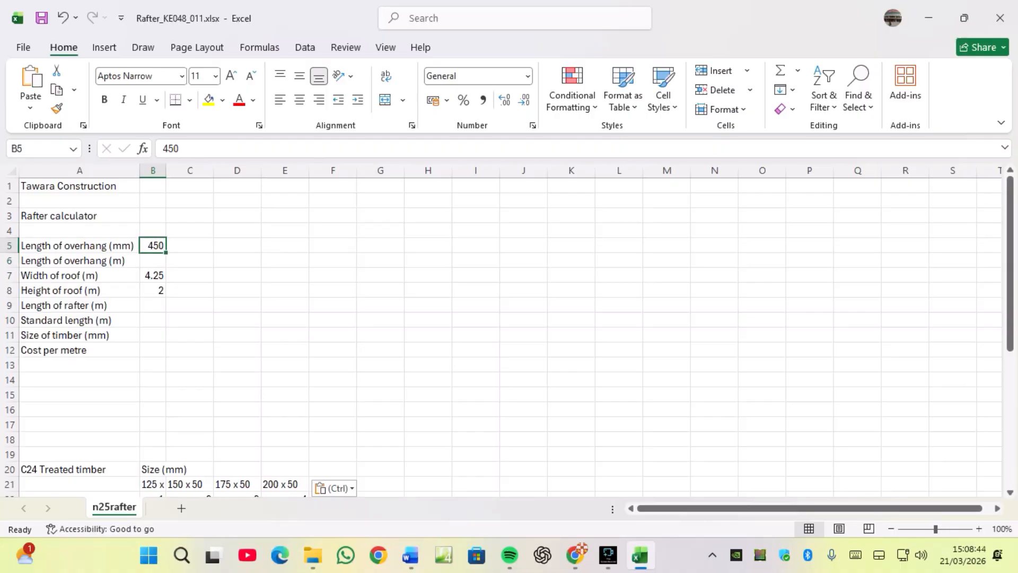
click(153, 261)
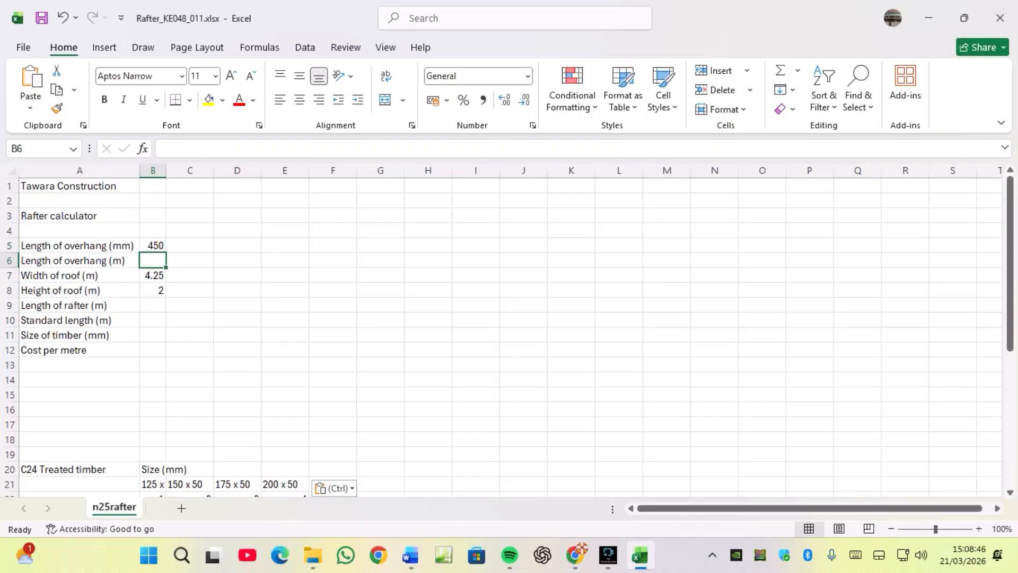
text(=)
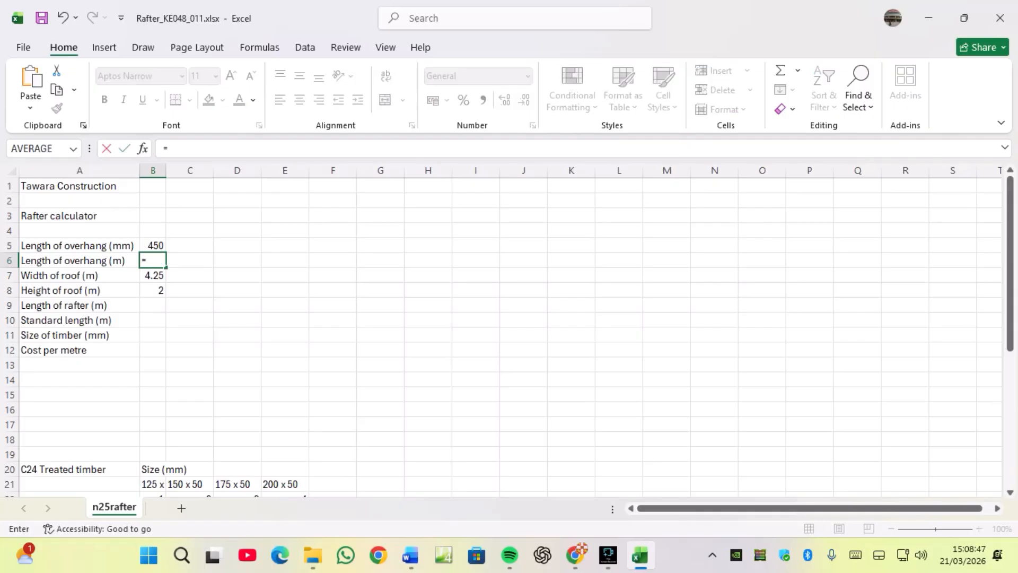
key(Up)
text(/)
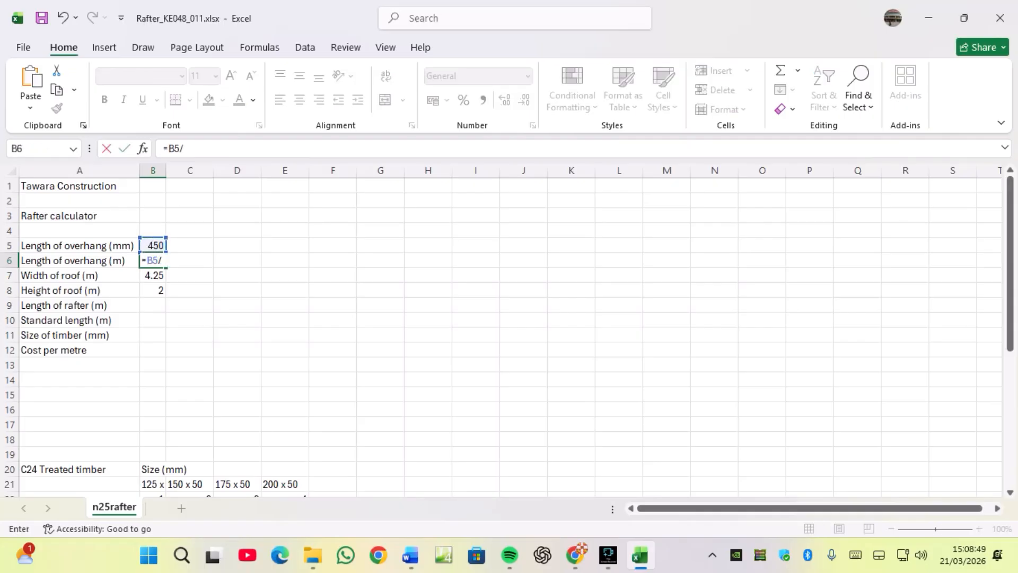
text(1000)
key(Return)
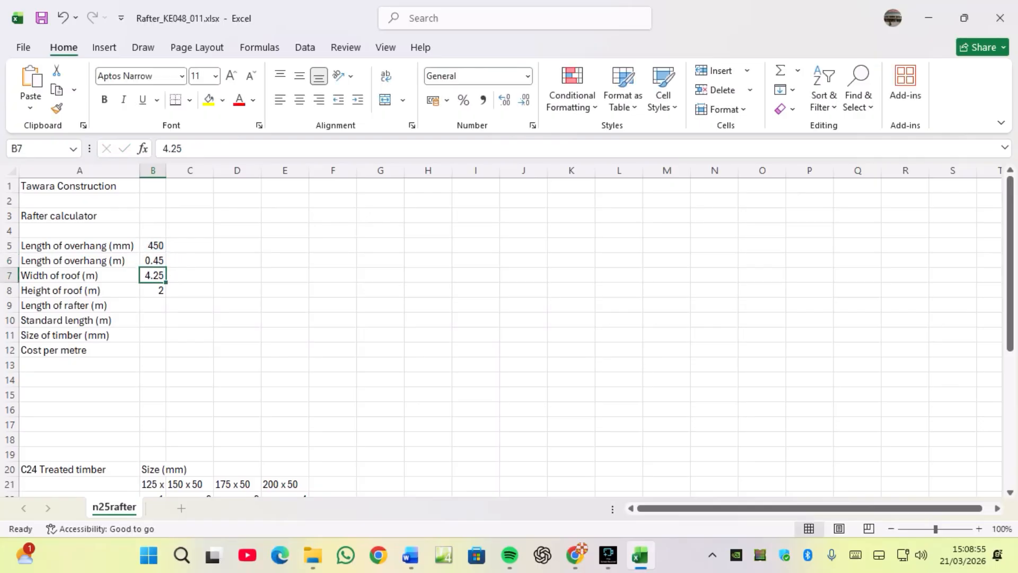
Check the B6 formula and review question 4's rafter length formula in the exam paper.
click(153, 260)
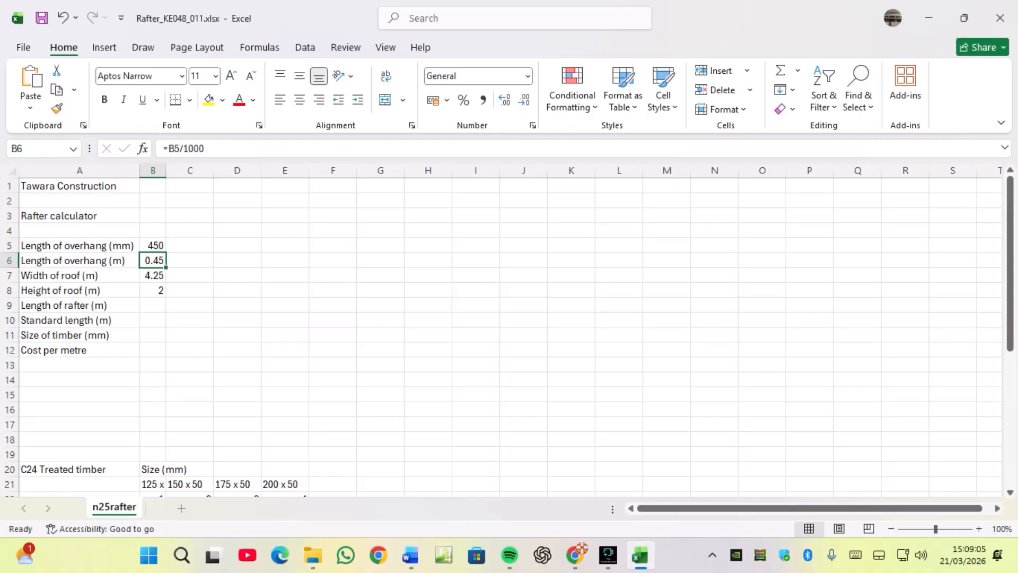
click(576, 556)
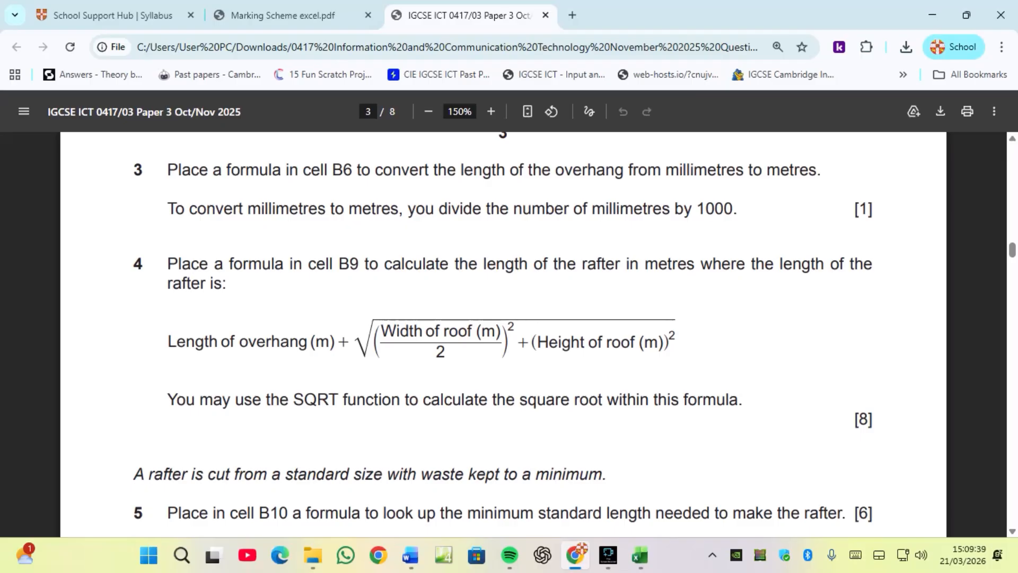
mouse_move(640, 555)
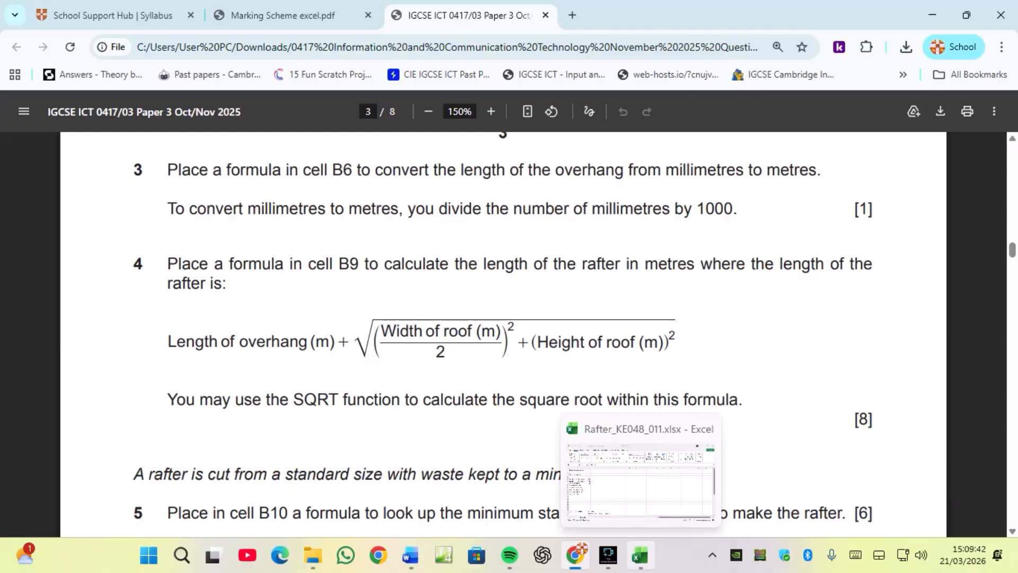
click(640, 555)
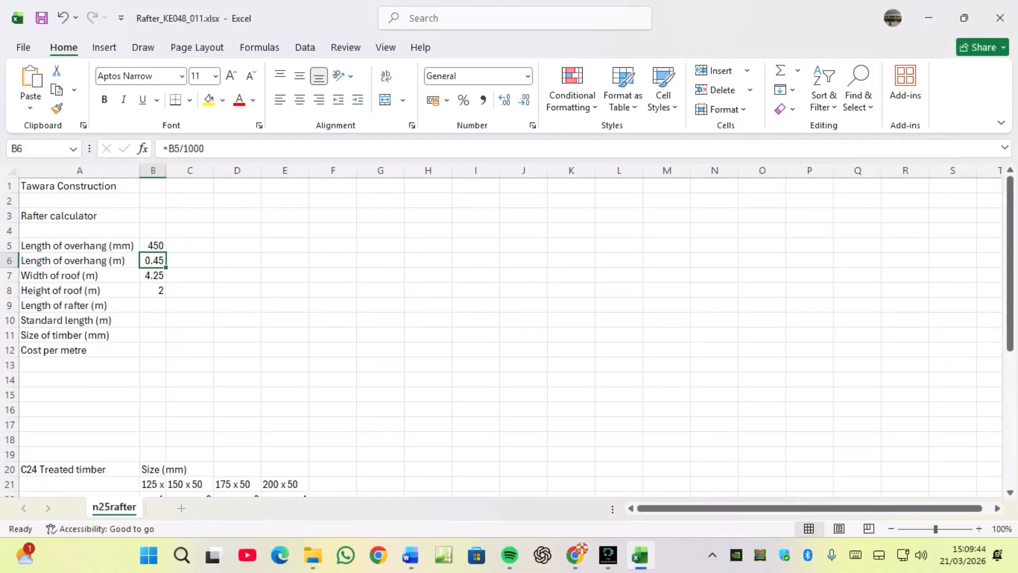
Start the rafter length formula in B9 as =B6+SQRT((, referring to the exam paper's formula.
click(153, 306)
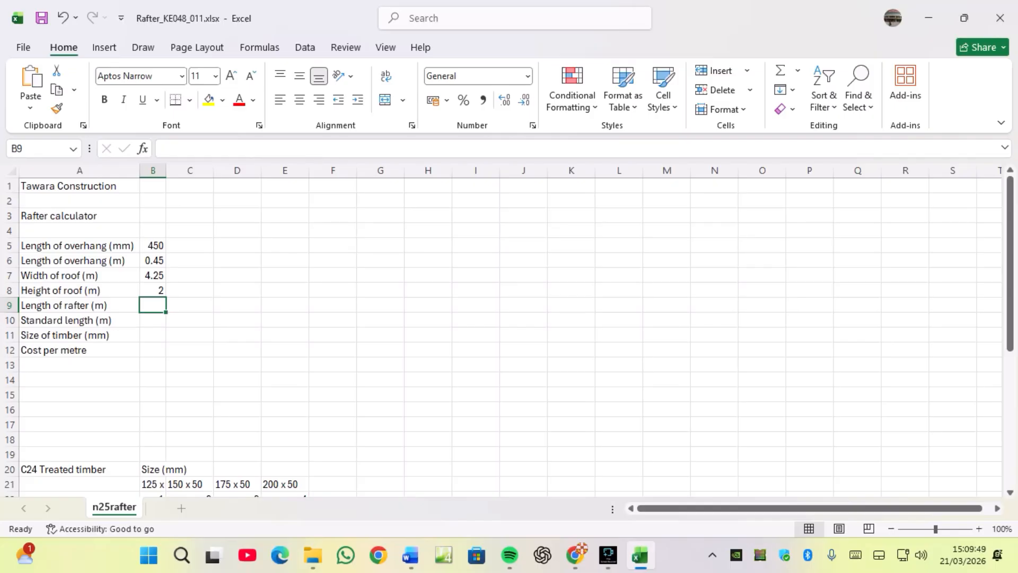
click(576, 556)
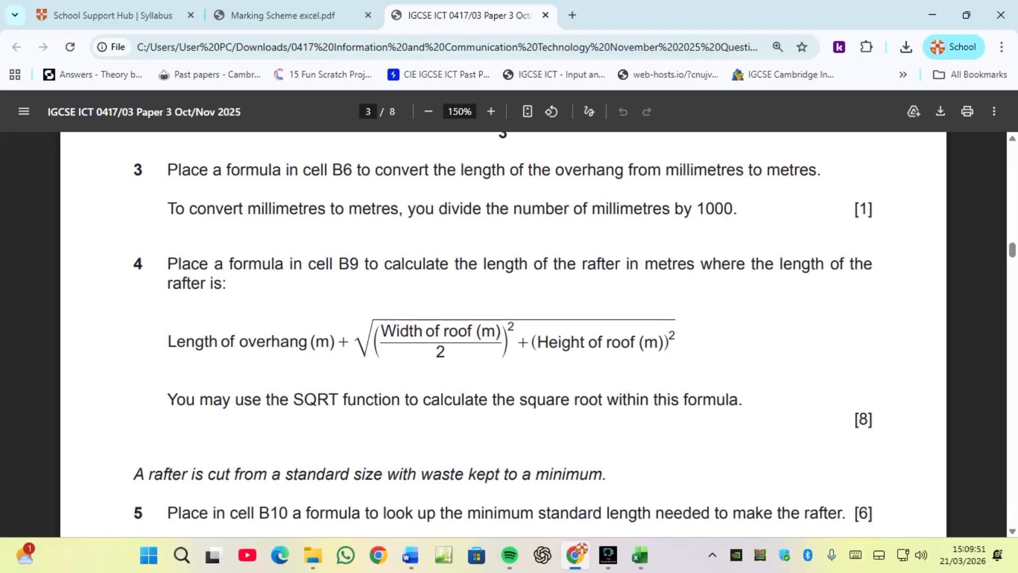
mouse_move(576, 556)
click(640, 555)
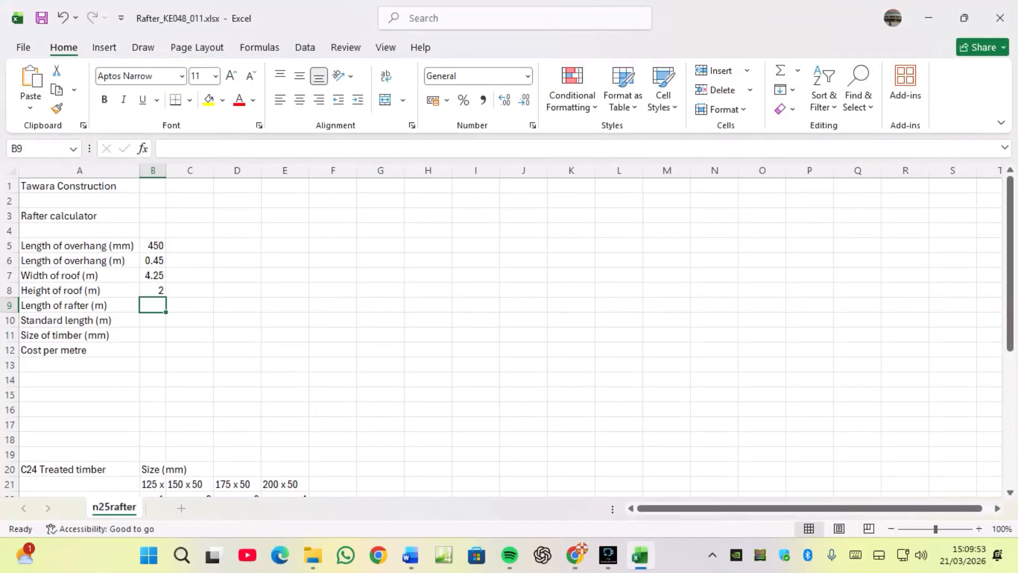
text(=)
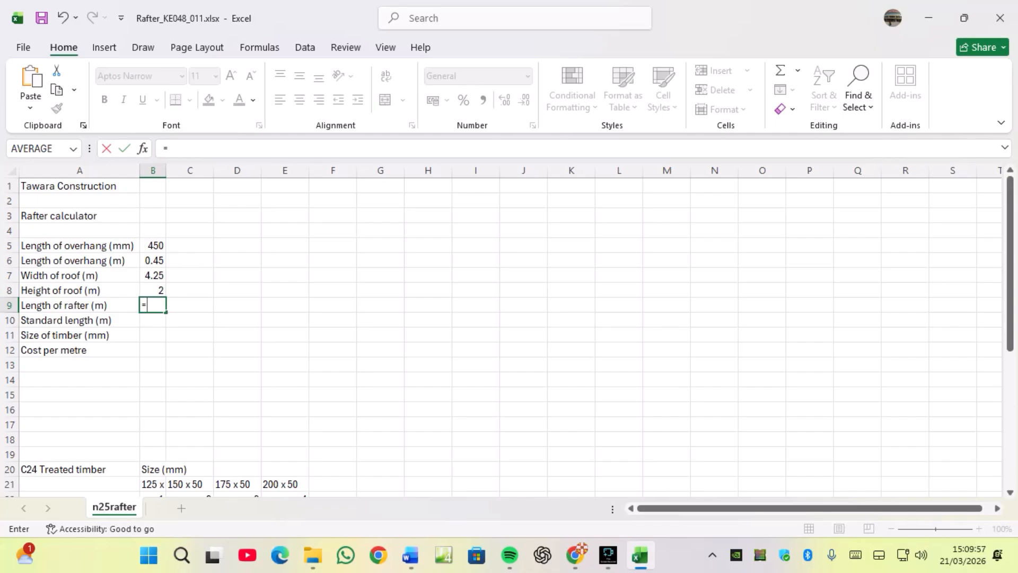
click(153, 260)
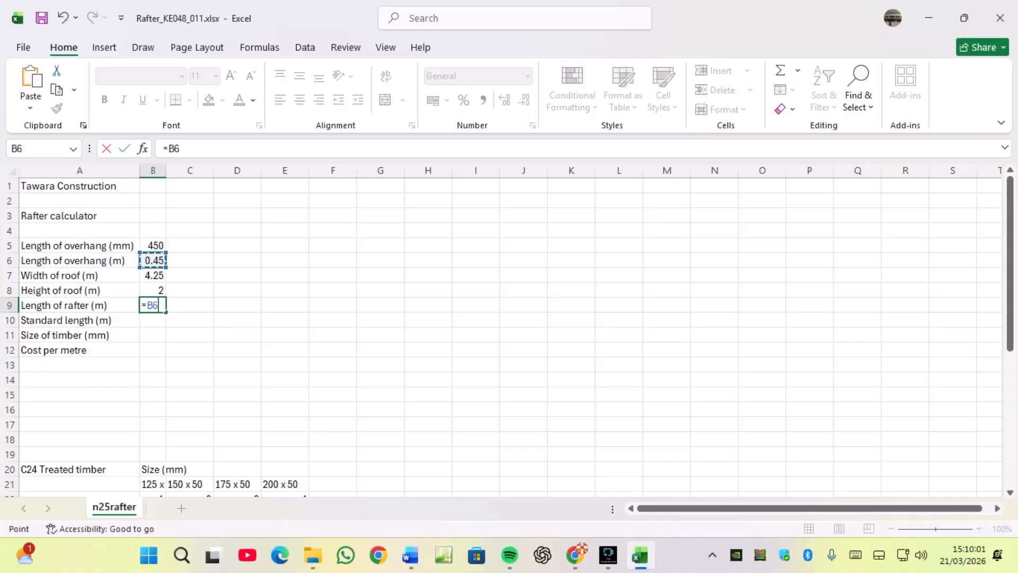
text(+S)
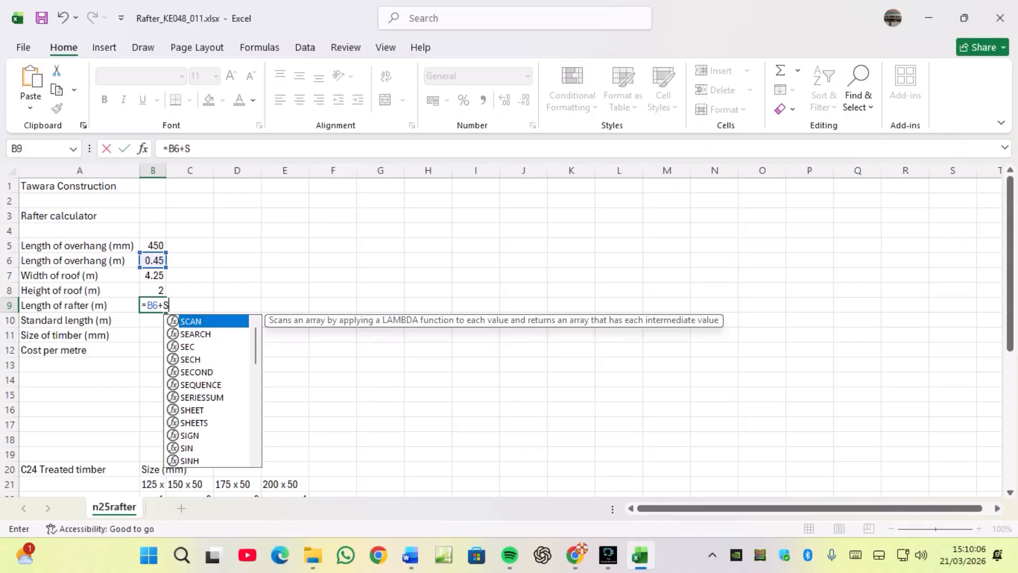
text(QRT)
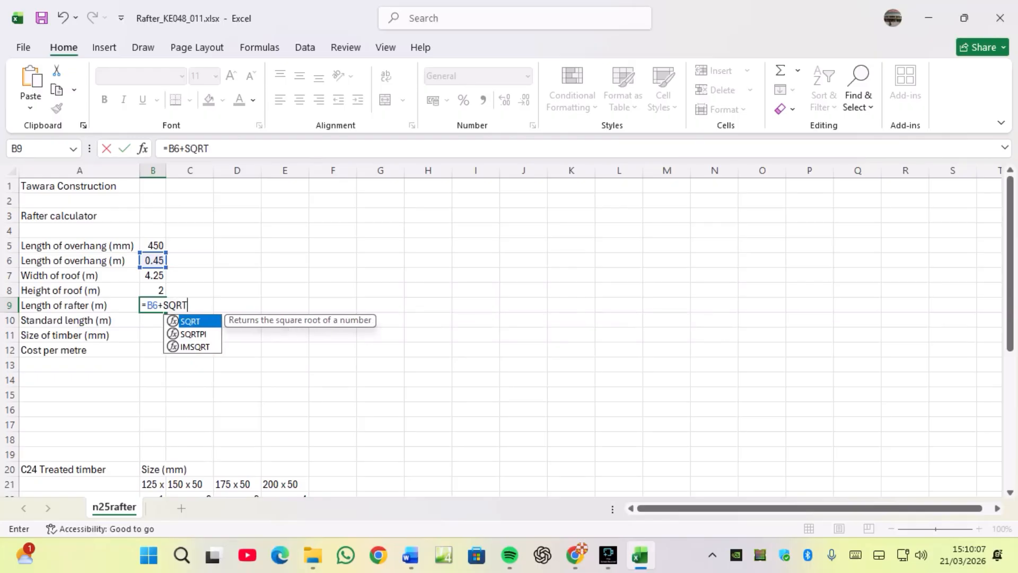
text(()
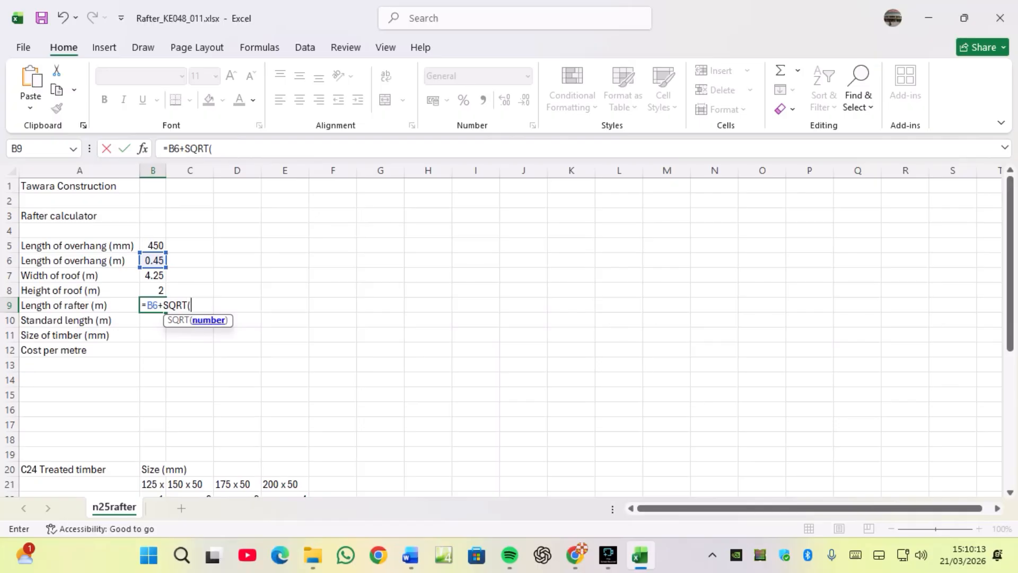
text(()
click(575, 556)
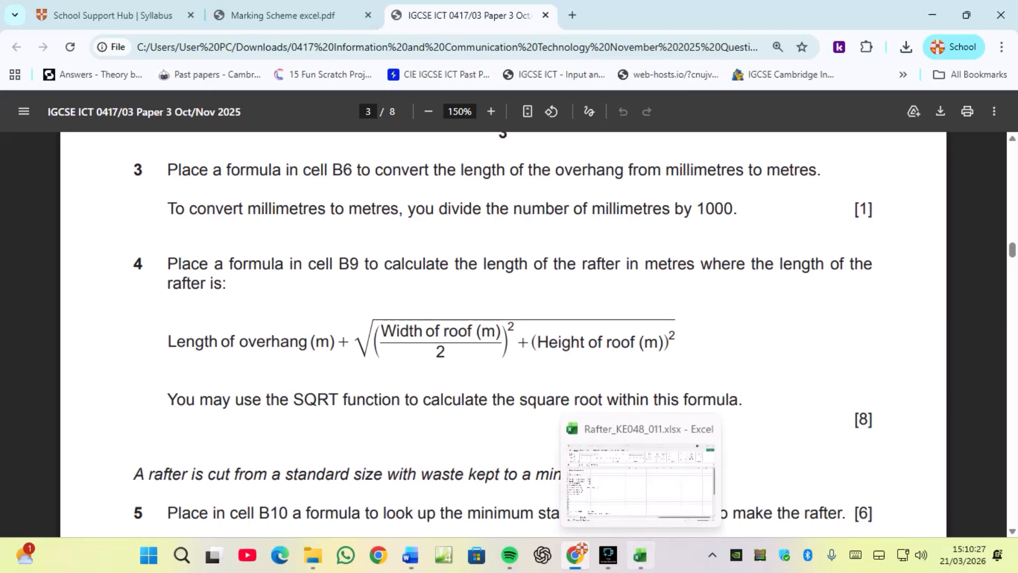
click(641, 556)
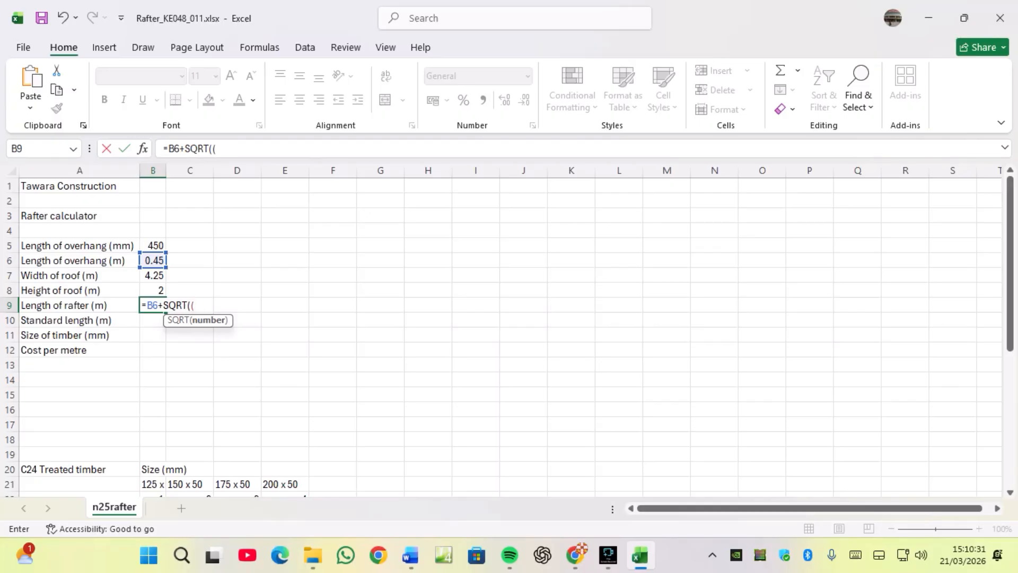
Add the squared half roof width (B7/2)^2+ to the B9 formula.
click(153, 276)
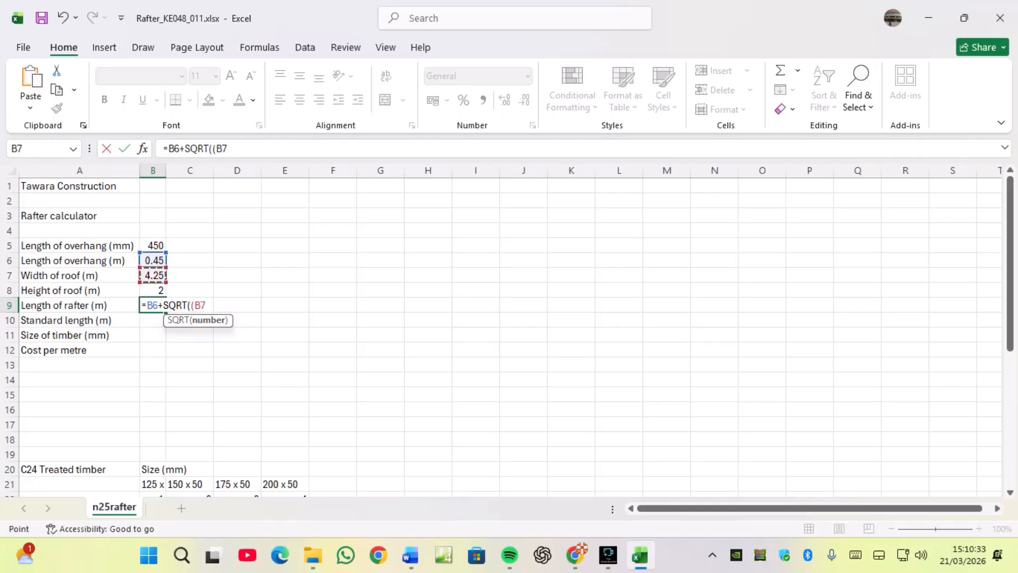
text(/2)^2)
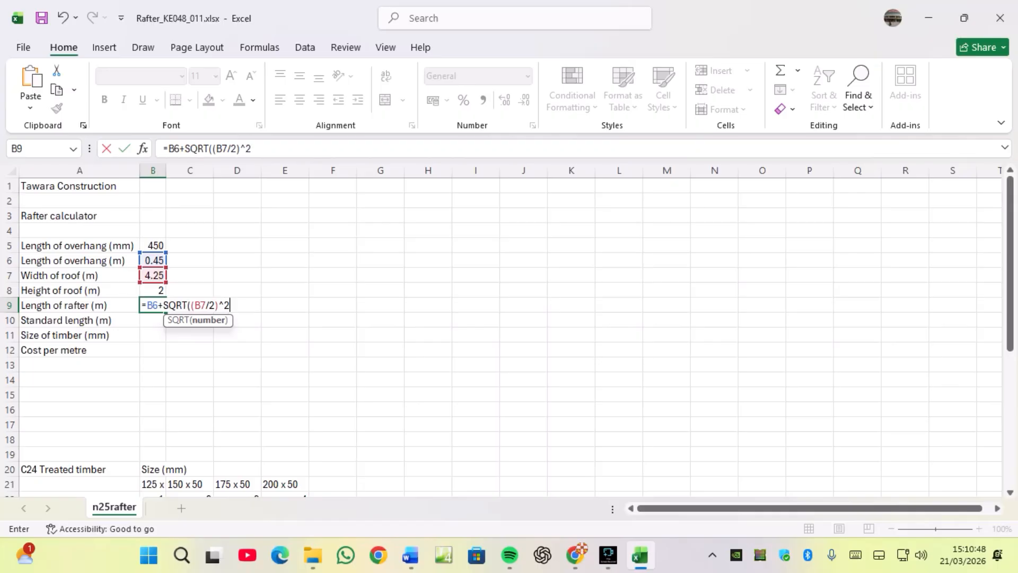
mouse_move(640, 555)
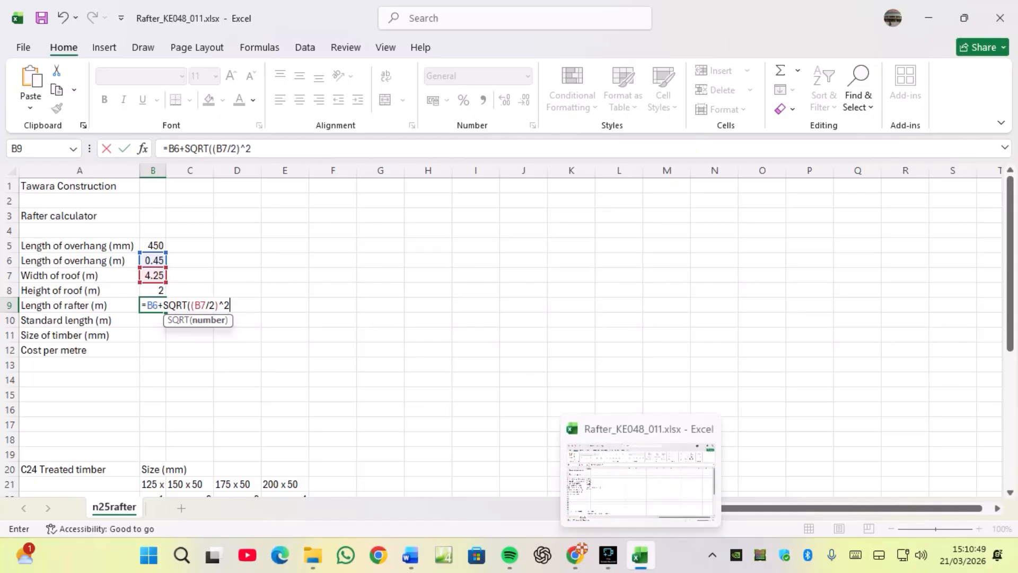
click(575, 554)
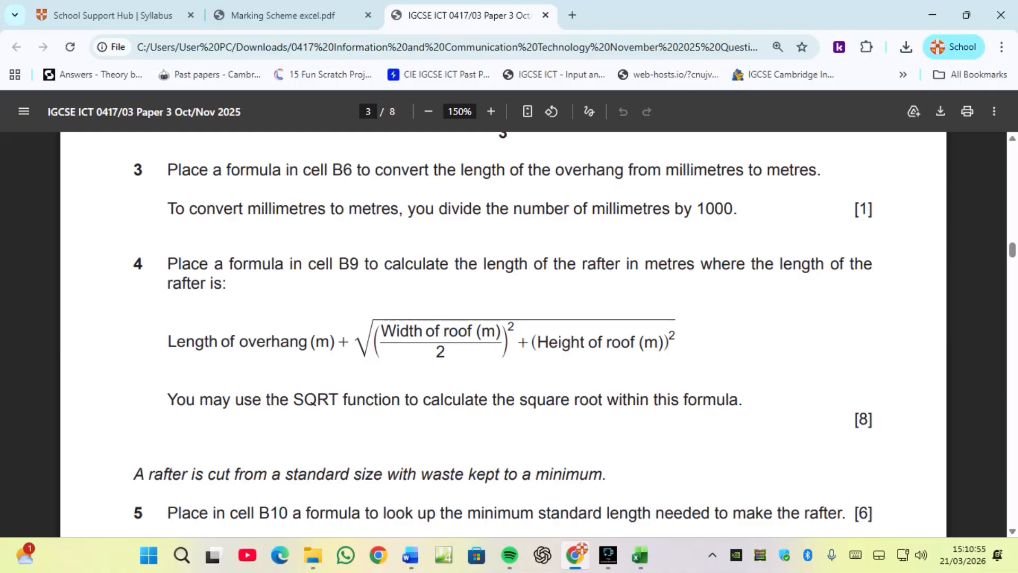
mouse_move(608, 554)
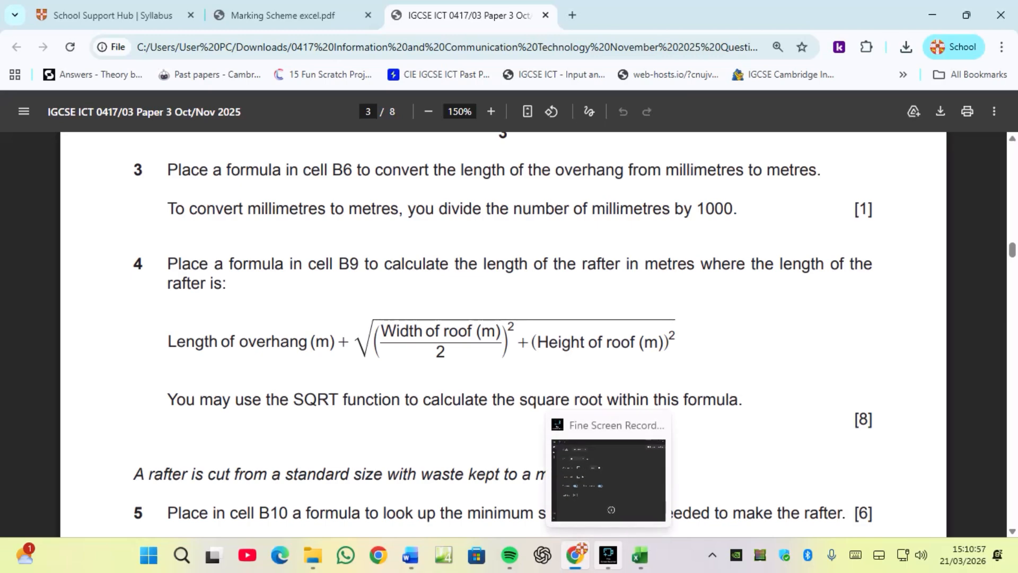
click(640, 554)
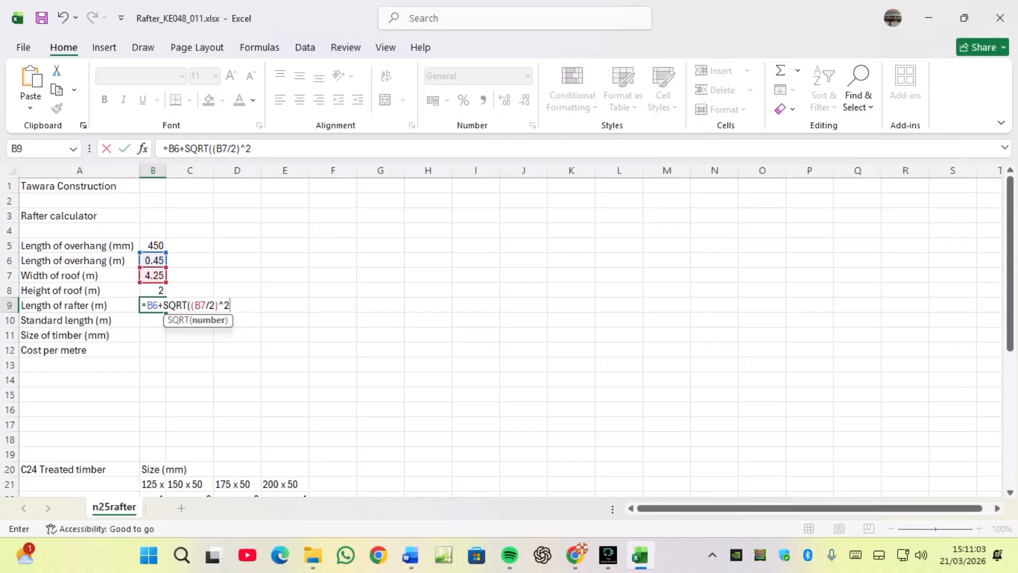
text(+)
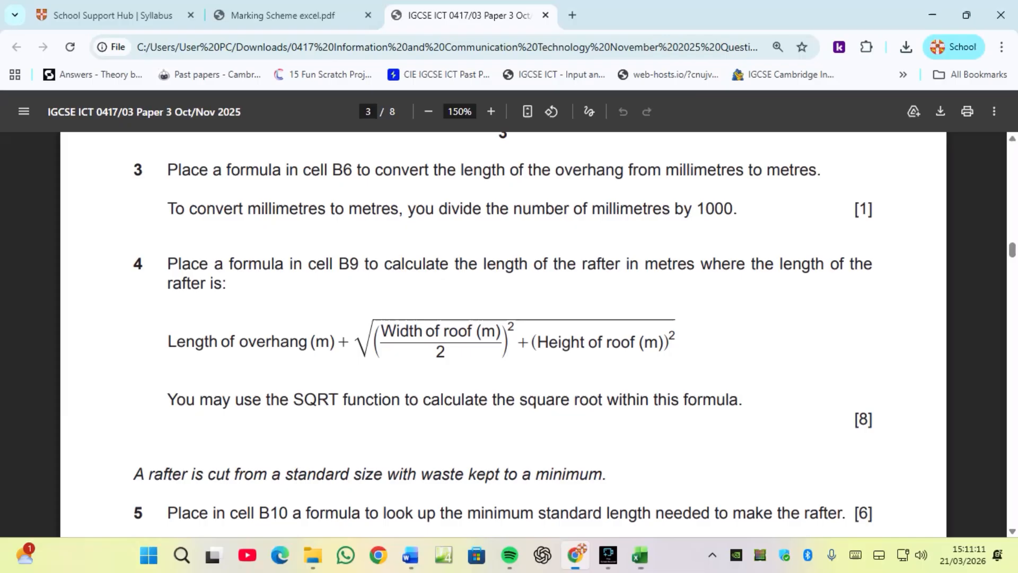
Complete and enter the B9 formula as =B6+SQRT((B7/2)^2+(B8)^2), then reselect B9 to check it.
click(575, 554)
click(640, 555)
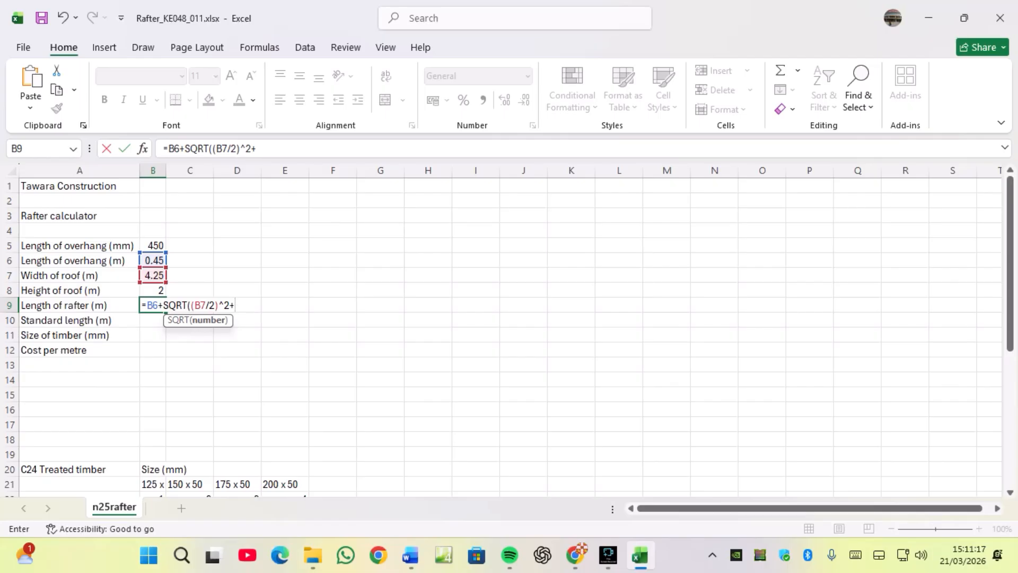
text(()
key(Up)
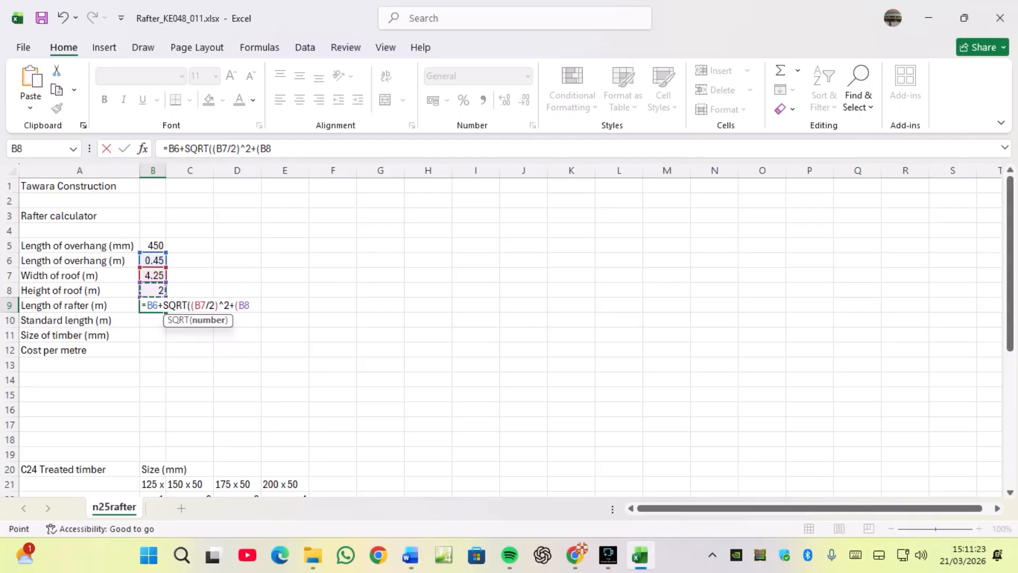
text()^2))
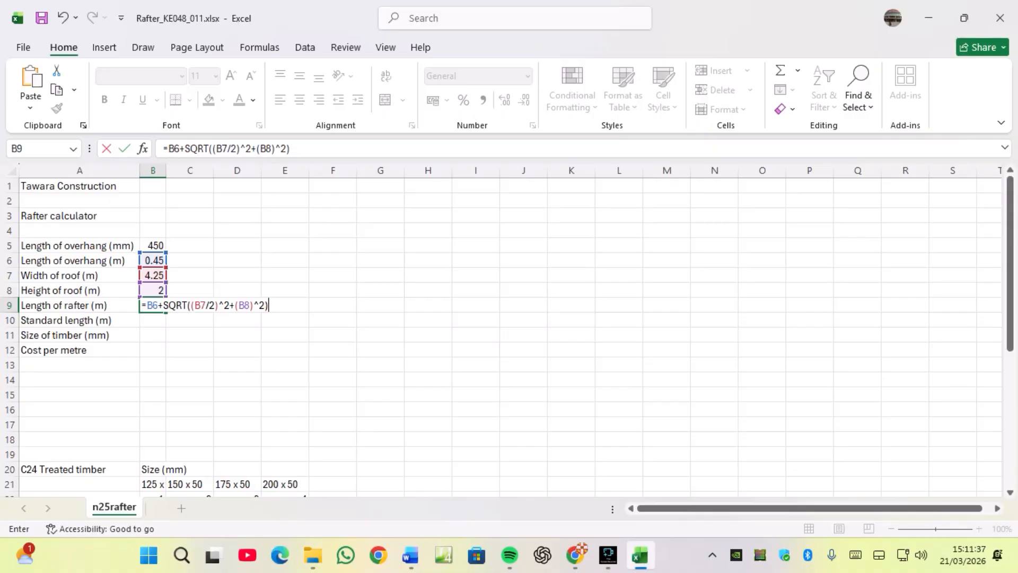
click(576, 556)
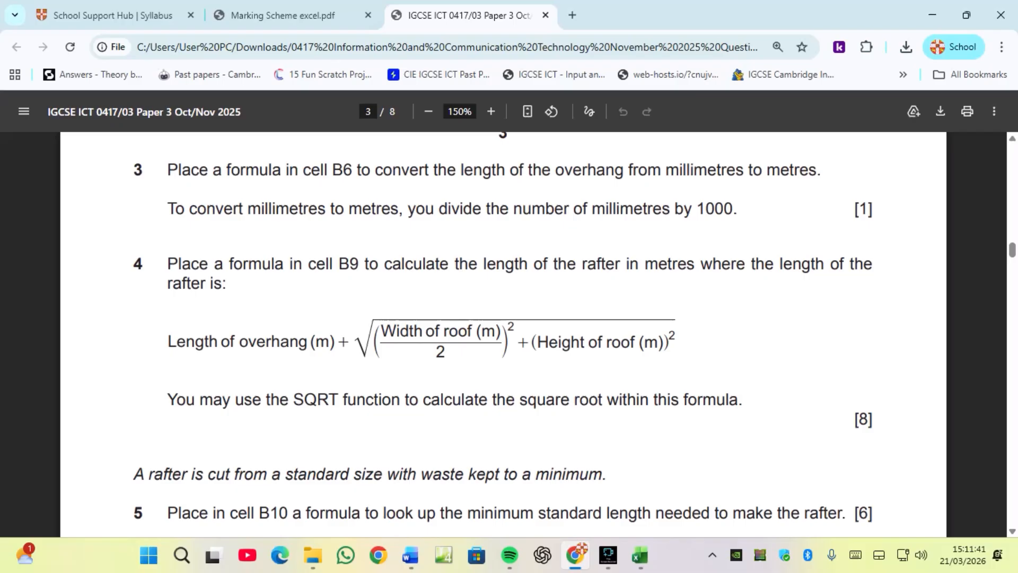
click(640, 556)
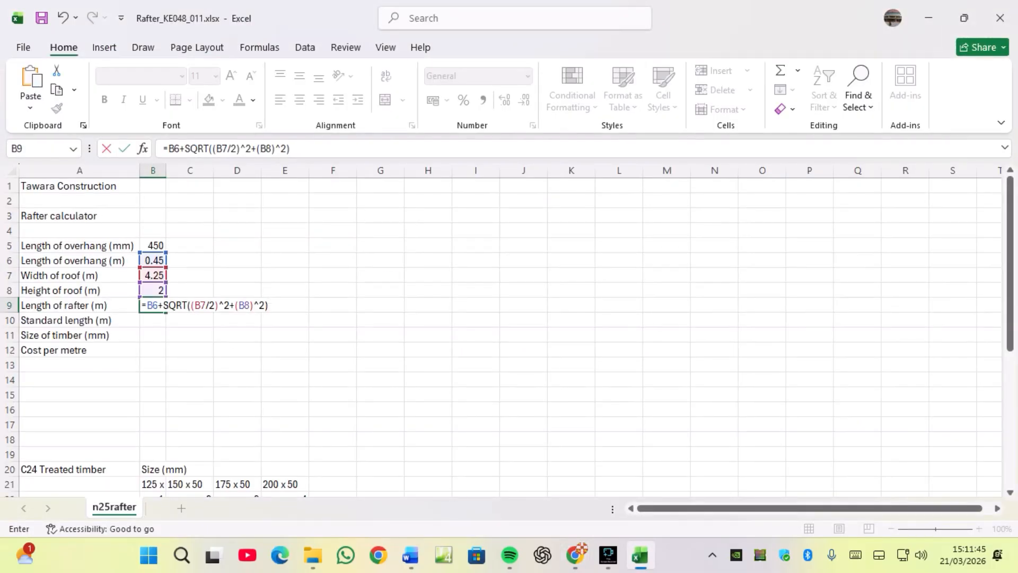
key(Return)
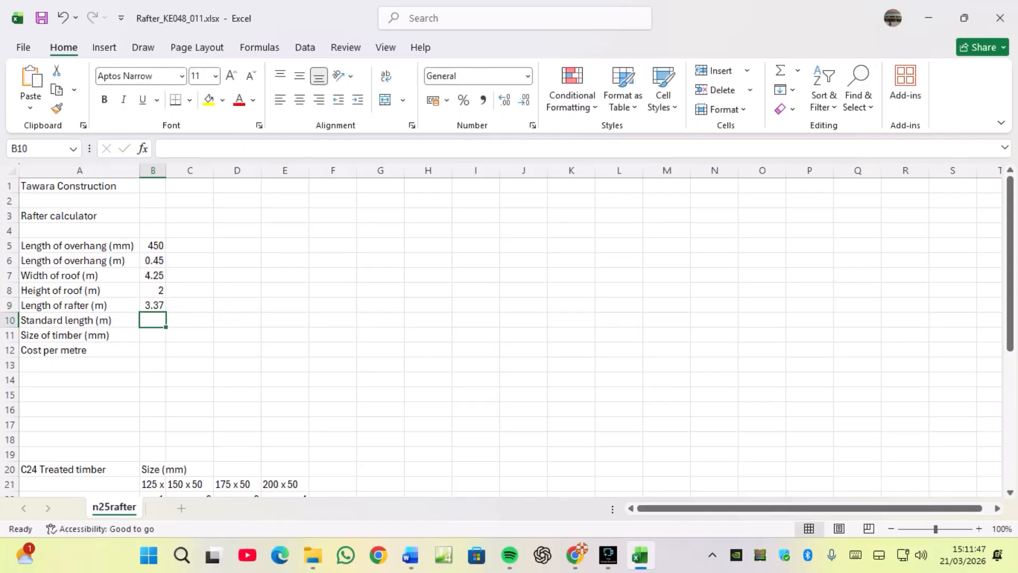
click(152, 305)
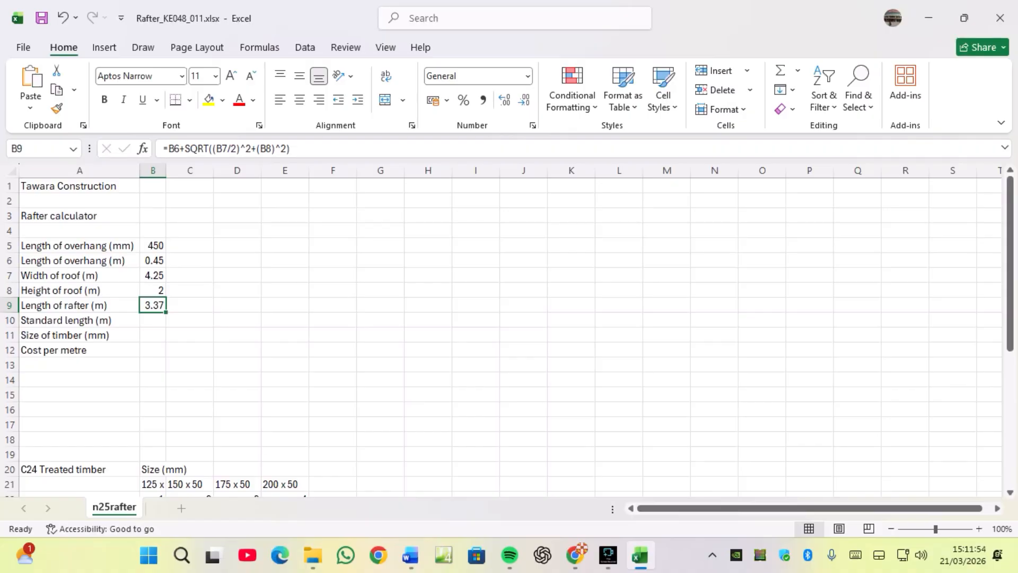
Read question 5 in the exam paper about looking up the minimum standard length for B10.
click(152, 320)
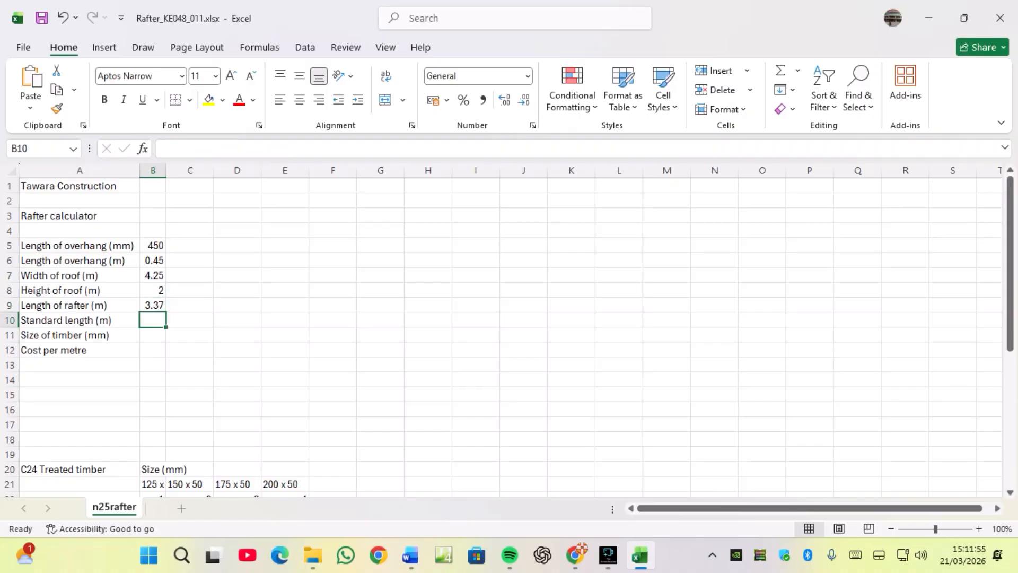
click(576, 555)
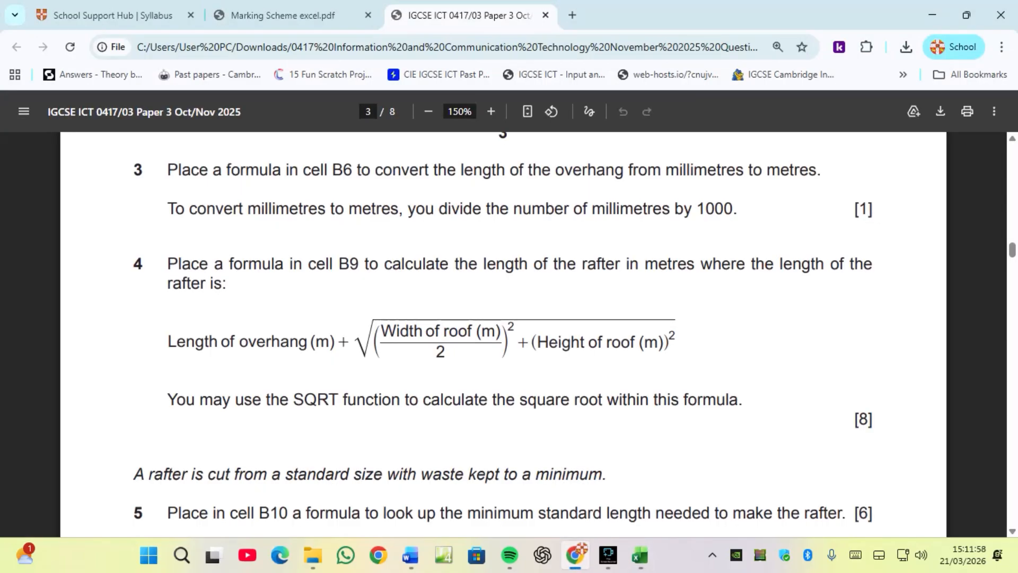
scroll(504, 334, down, 3)
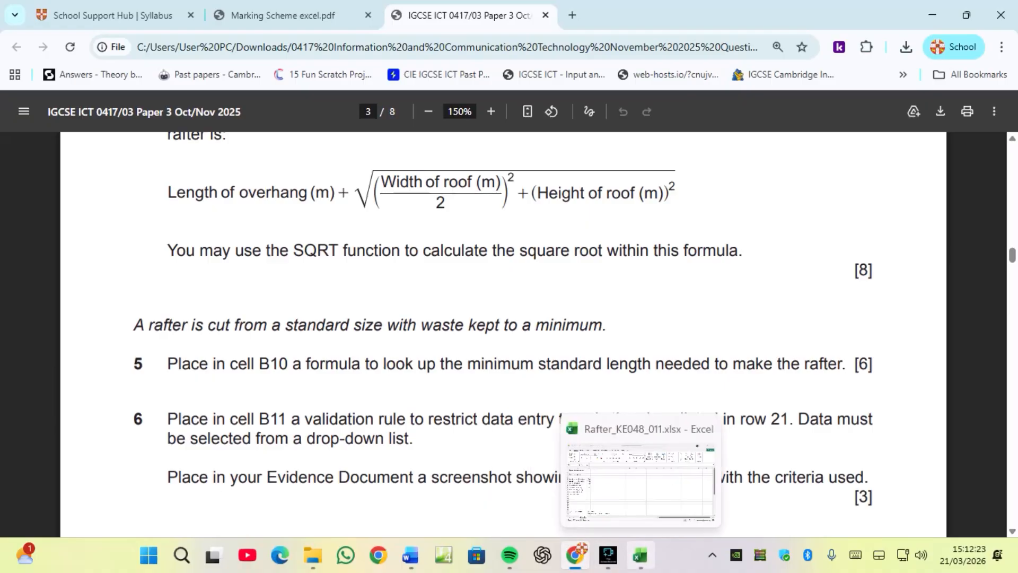
click(640, 555)
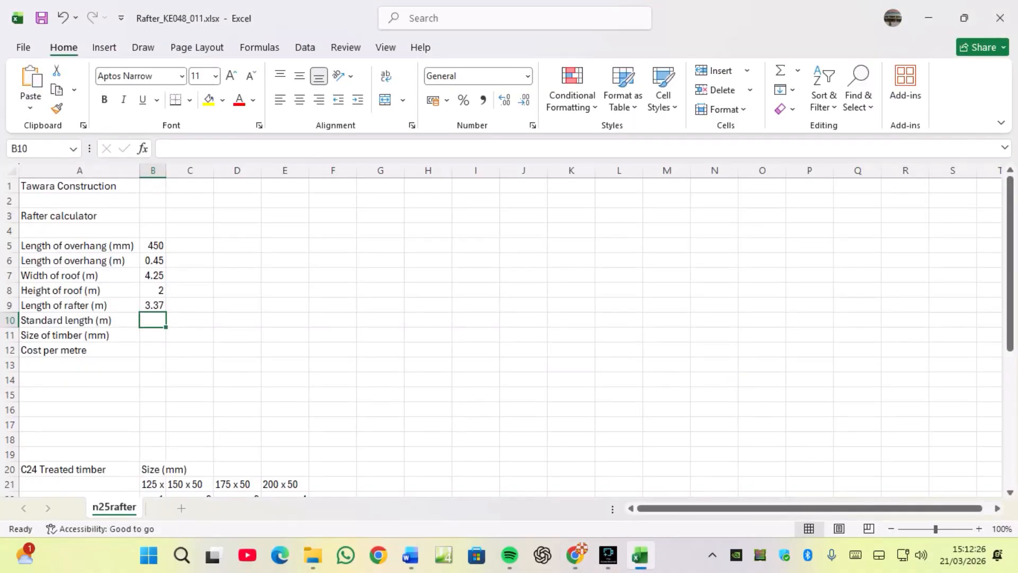
Examine the timber standard length and cost table, and autofit column B to its contents.
scroll(509, 335, down, 3)
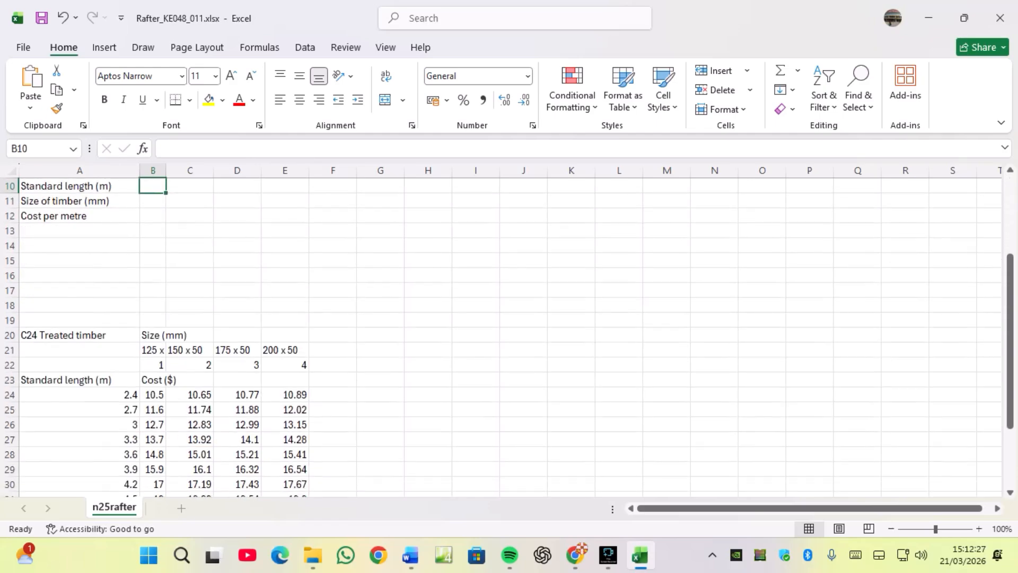
scroll(509, 334, down, 1)
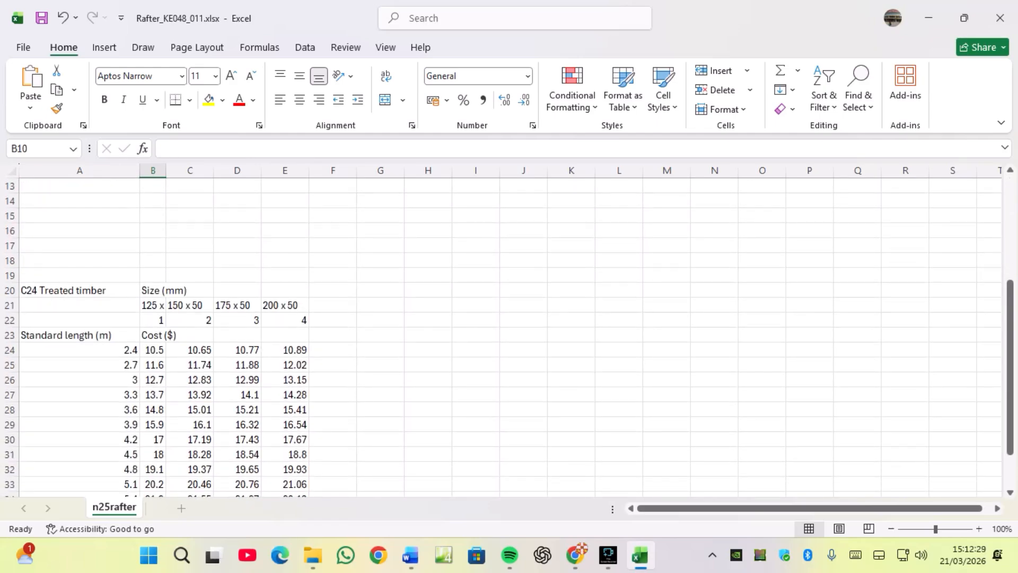
click(80, 395)
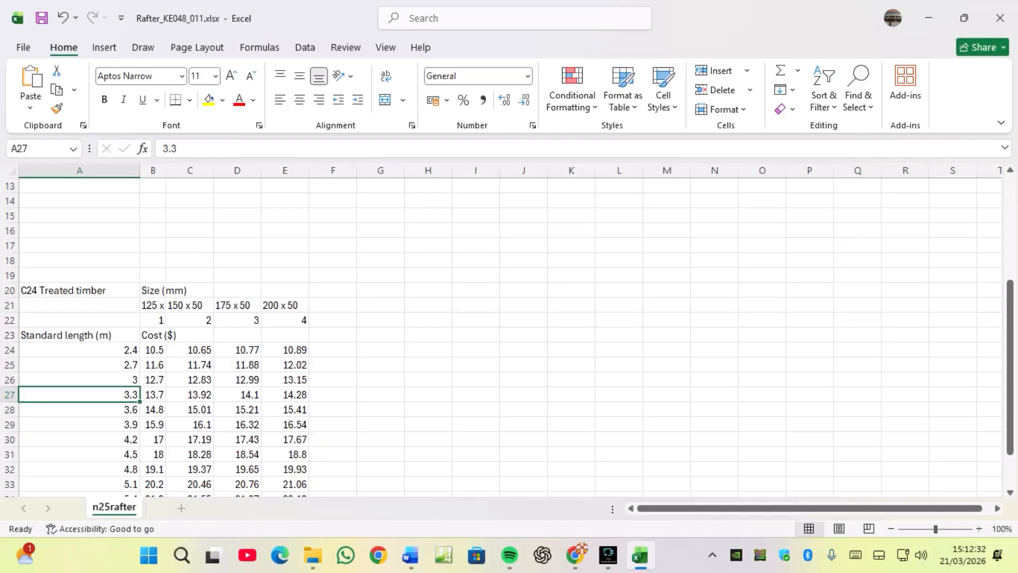
scroll(509, 334, up, 2)
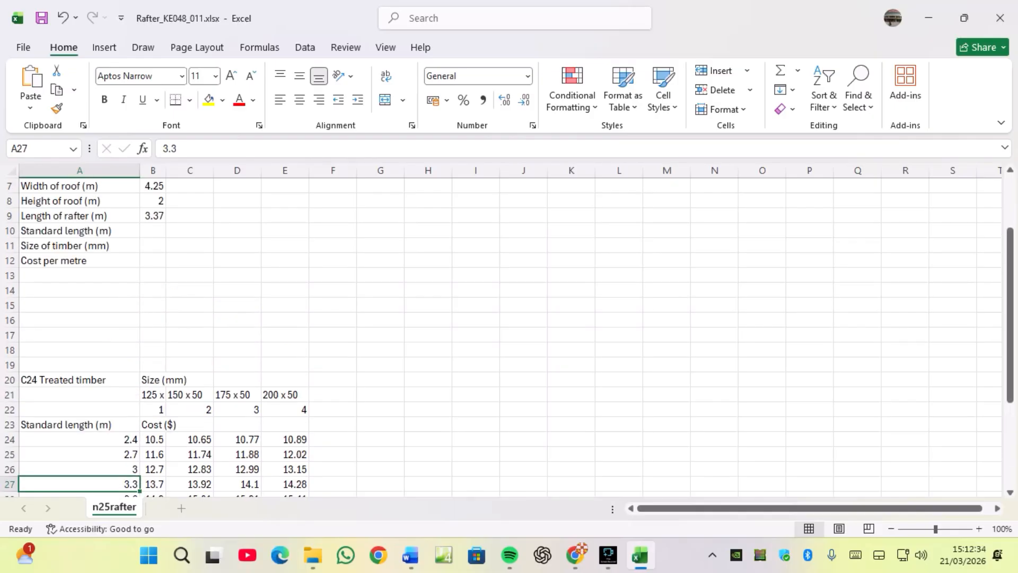
scroll(509, 334, up, 2)
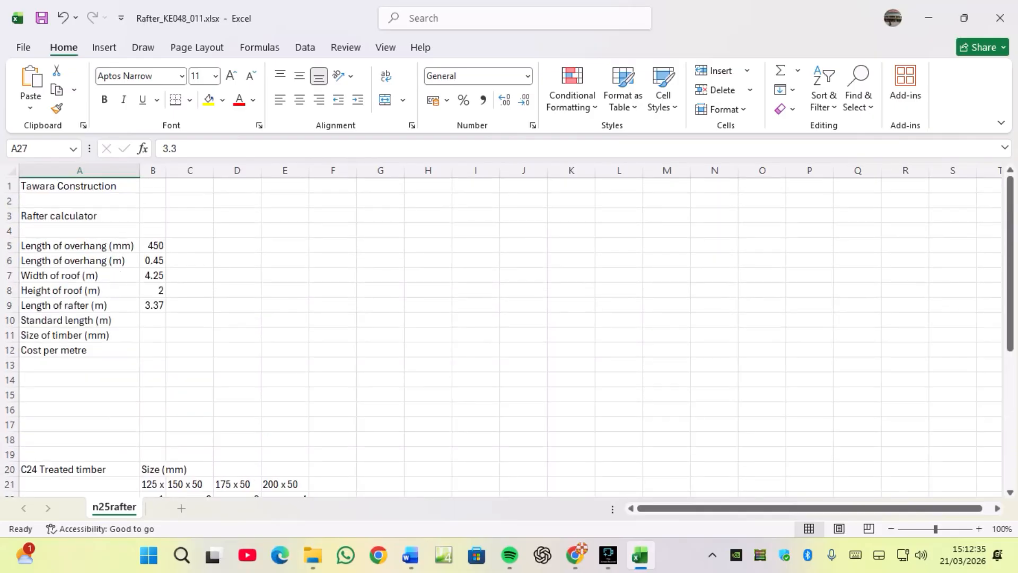
scroll(509, 334, down, 2)
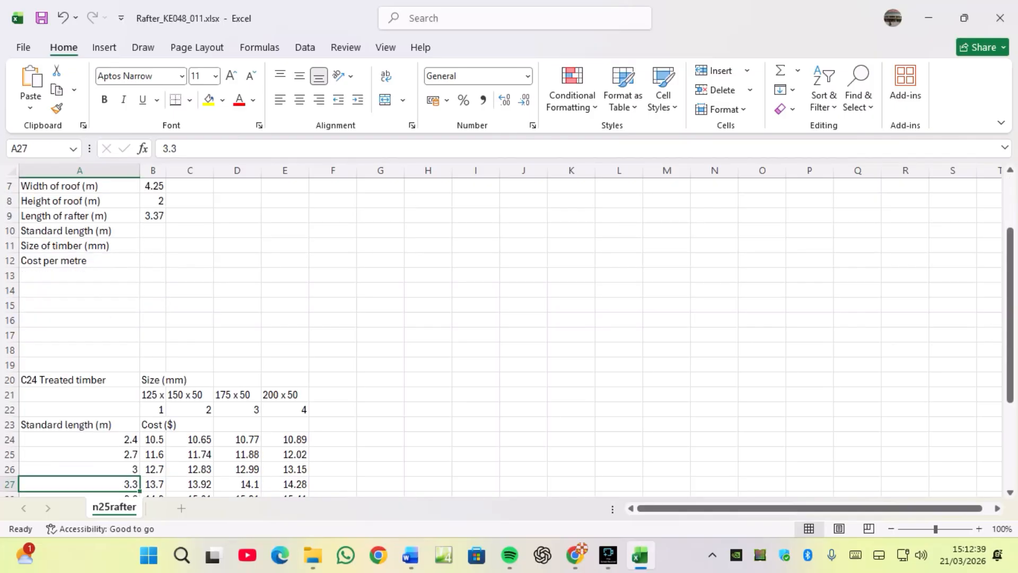
scroll(509, 334, down, 2)
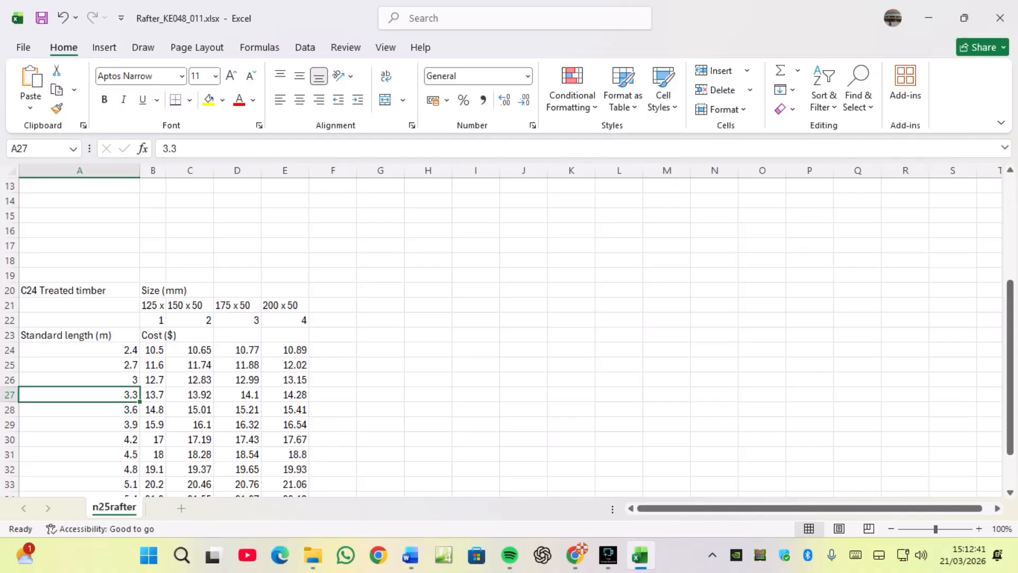
key(Down)
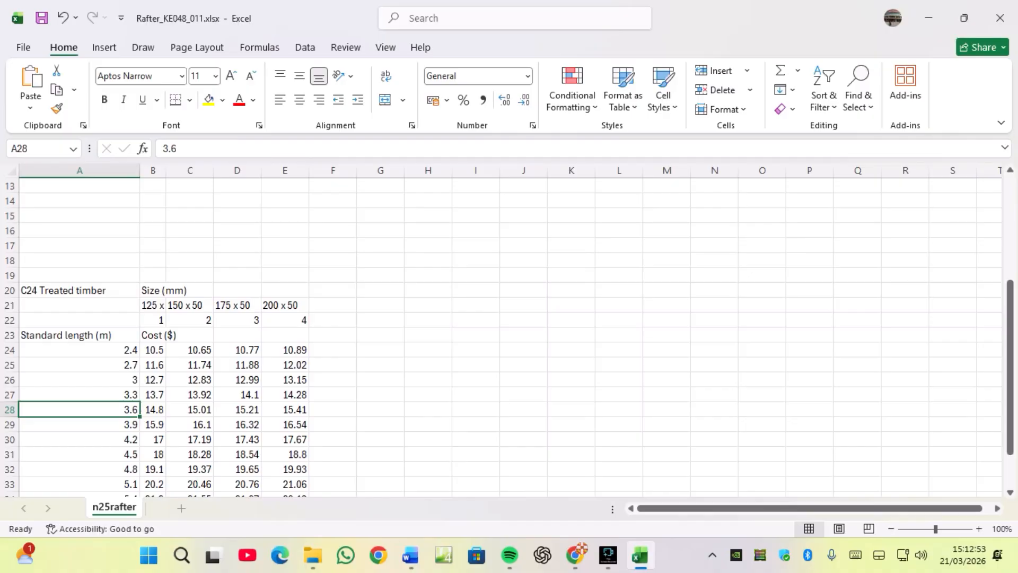
double_click(166, 170)
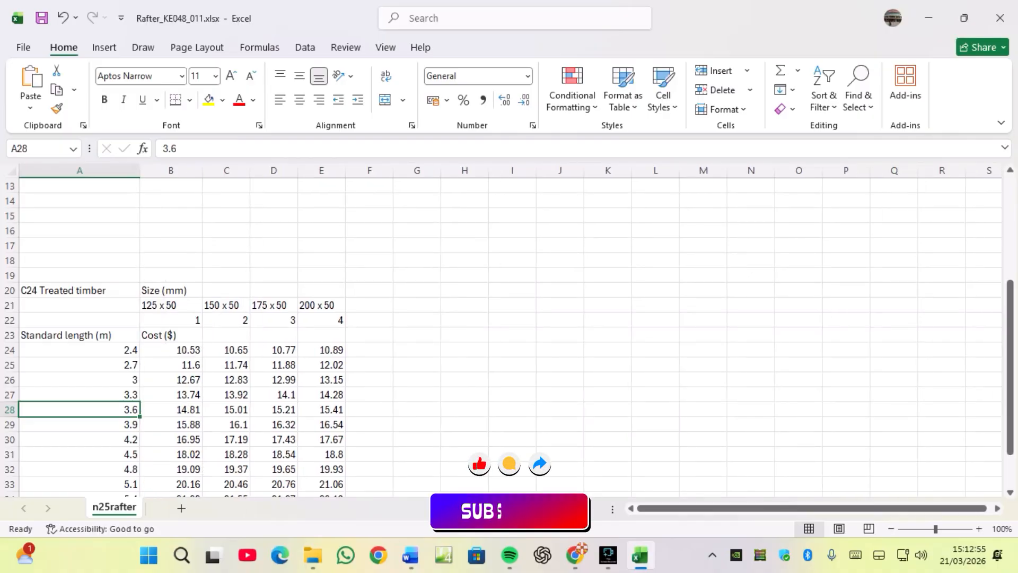
Review the table's size codes and cost values and the rafter length formula in B9.
click(171, 320)
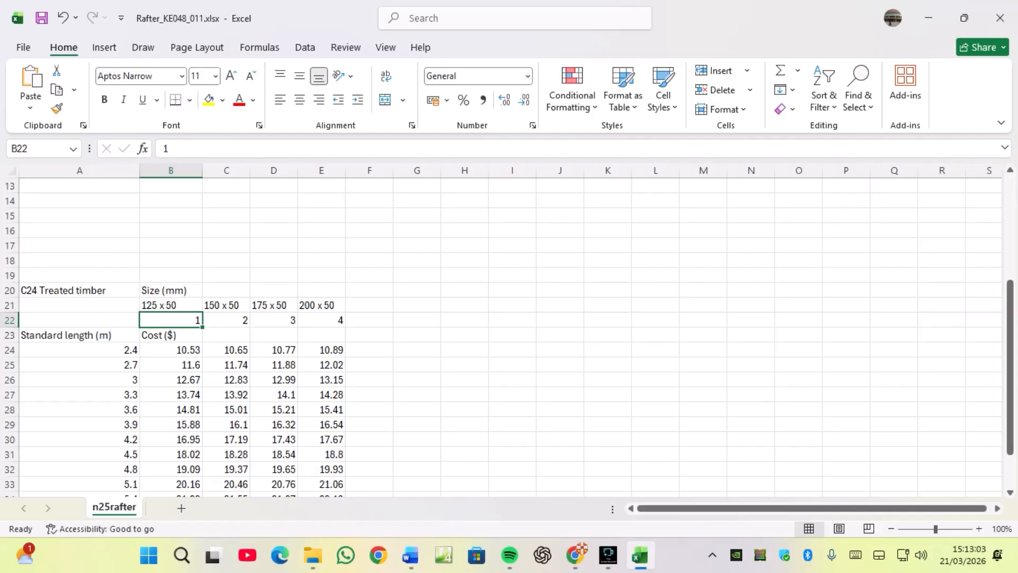
click(171, 410)
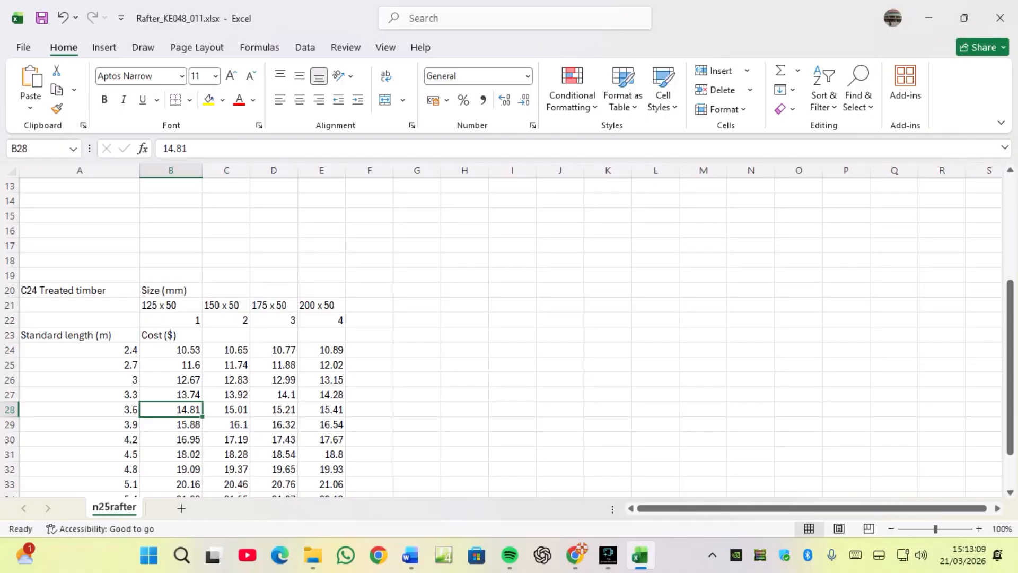
click(226, 410)
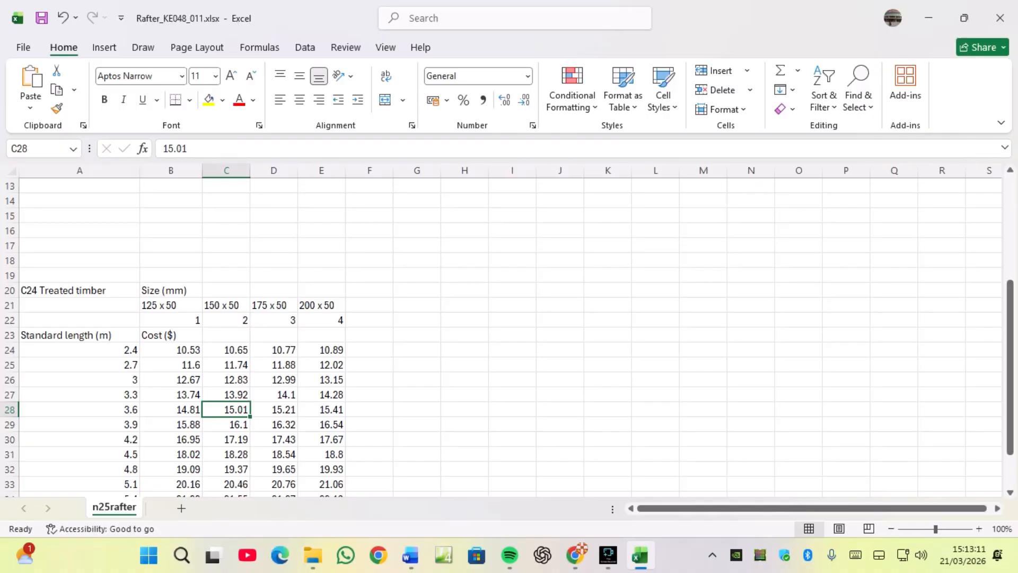
click(274, 410)
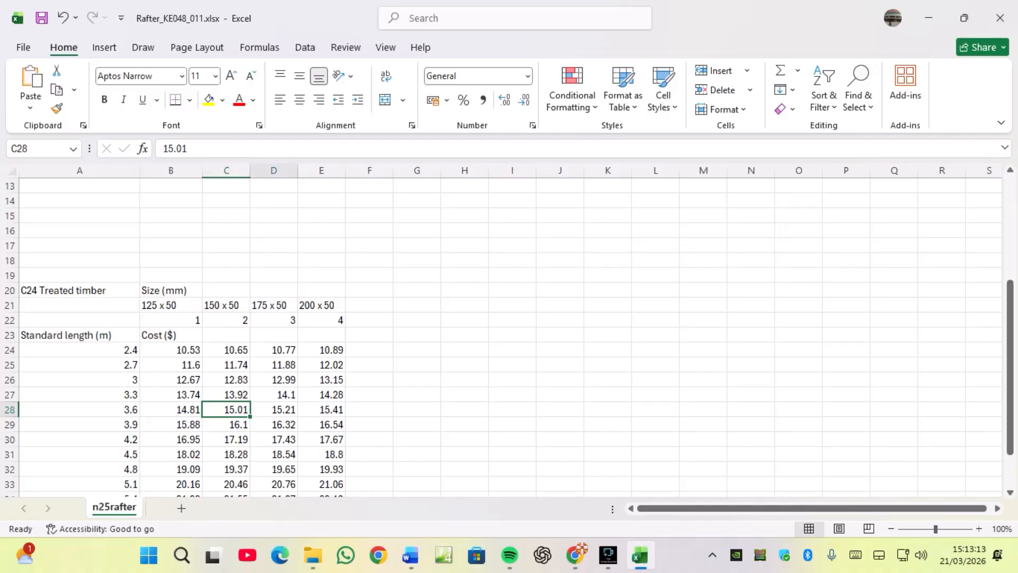
click(80, 410)
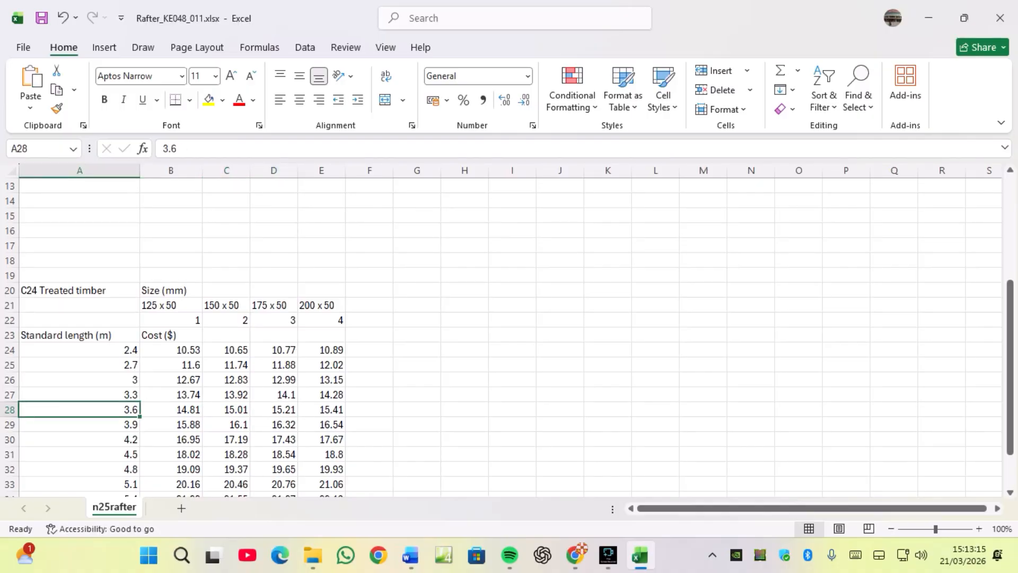
scroll(509, 334, up, 4)
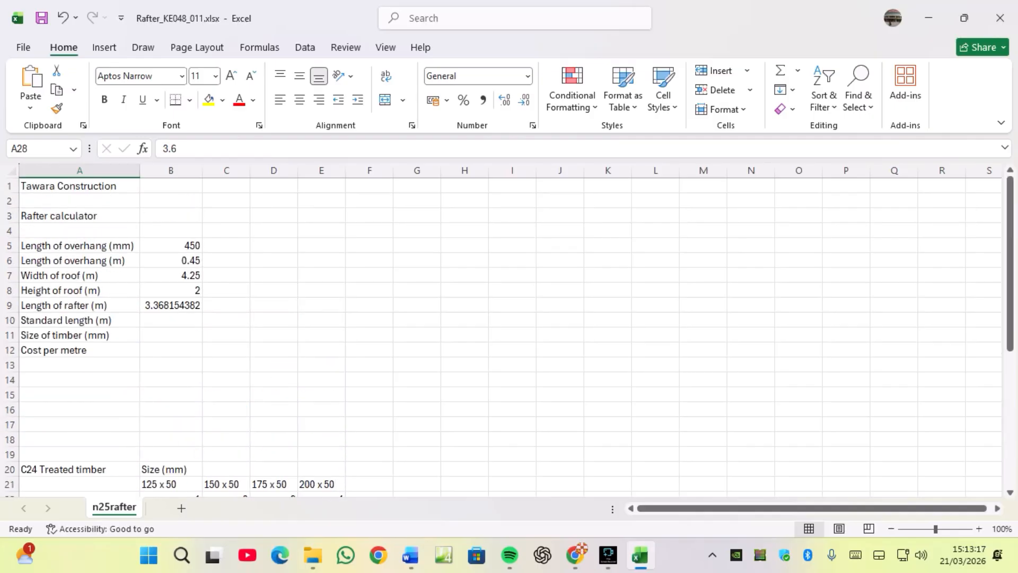
click(171, 305)
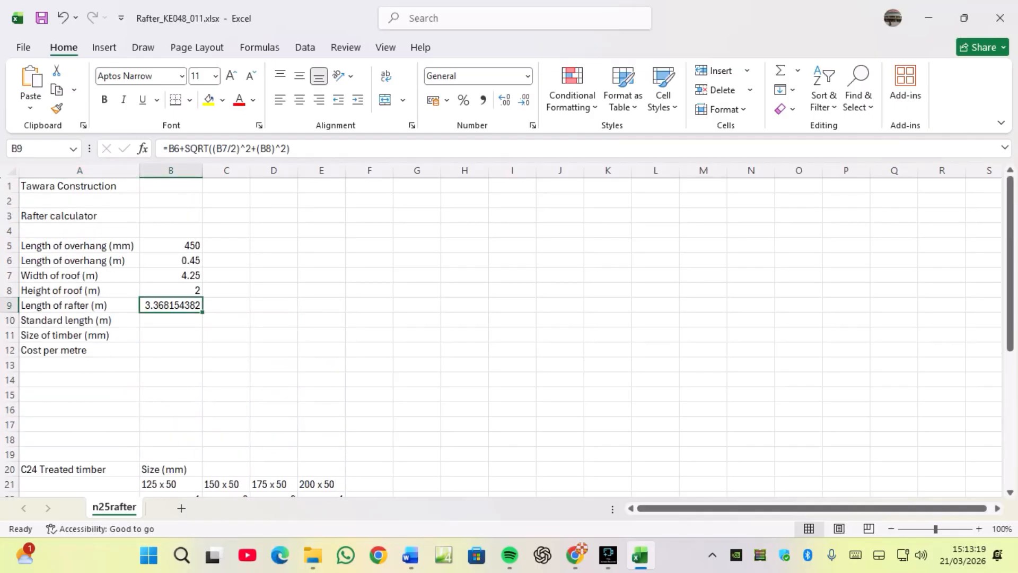
Start an XLOOKUP function in B10 and open its function arguments dialog.
click(171, 320)
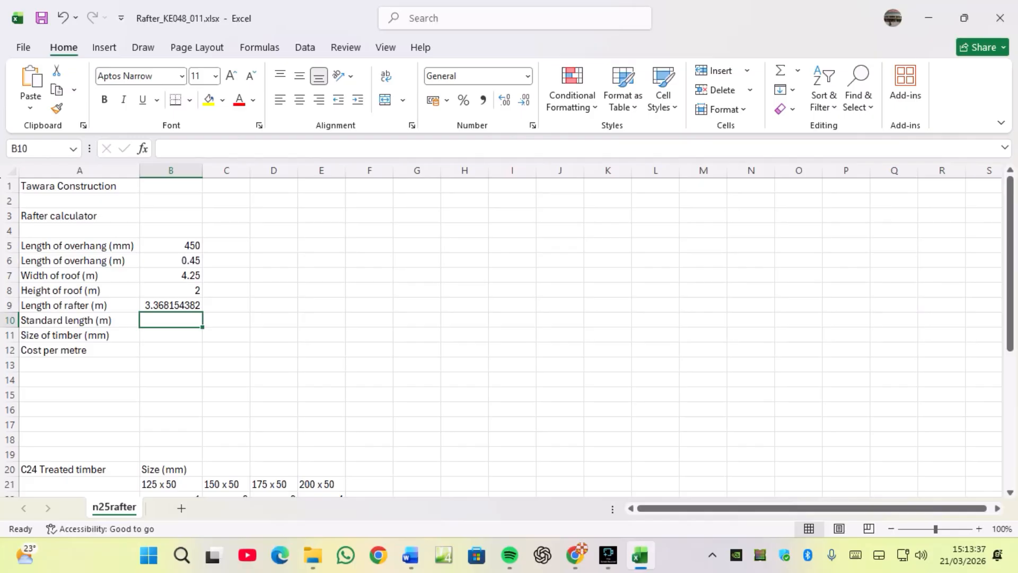
text(=)
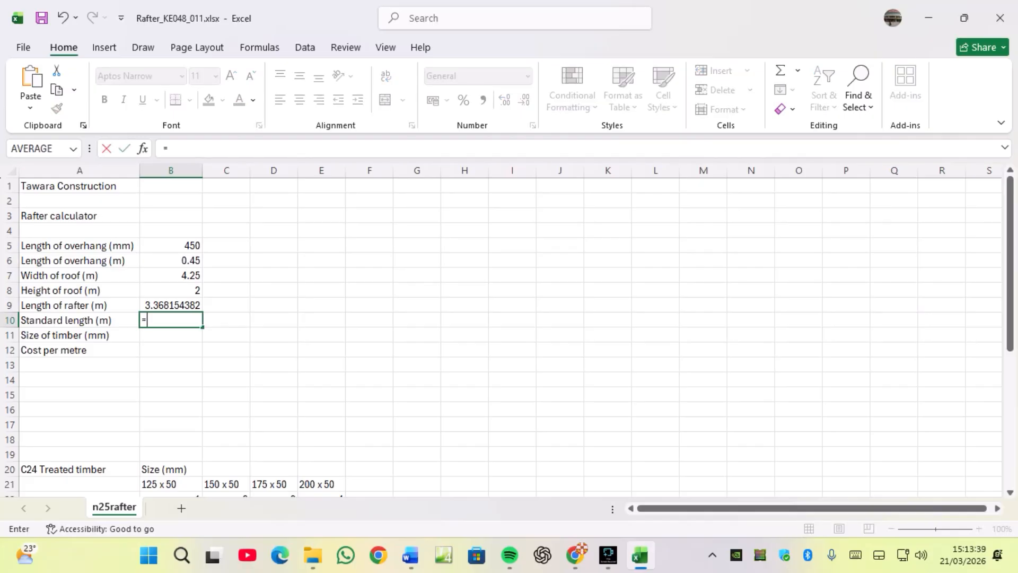
text(XLOO)
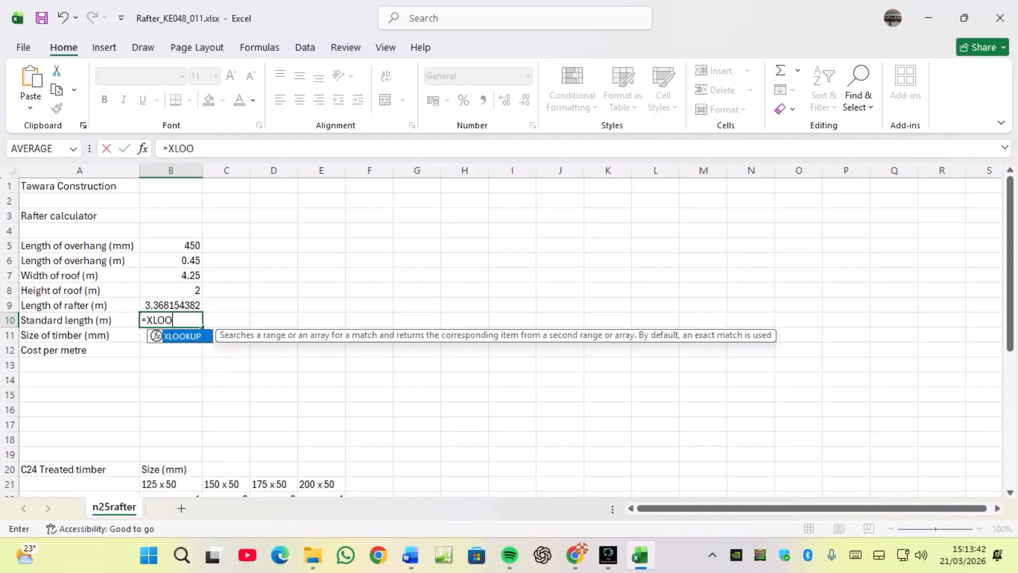
key(Tab)
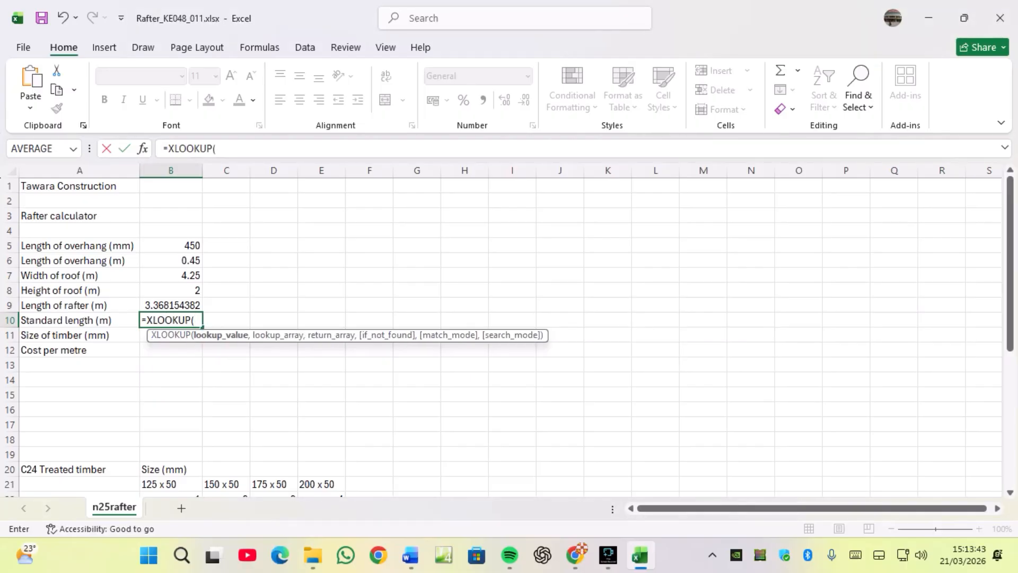
click(143, 148)
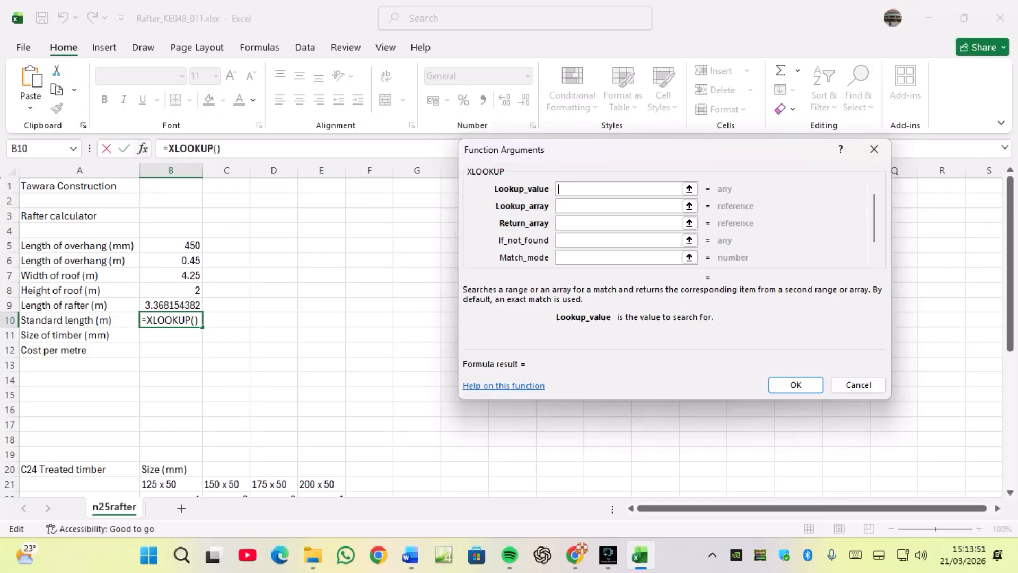
Set the XLOOKUP lookup value to B9, and both lookup array and return array to A24:A36.
click(170, 305)
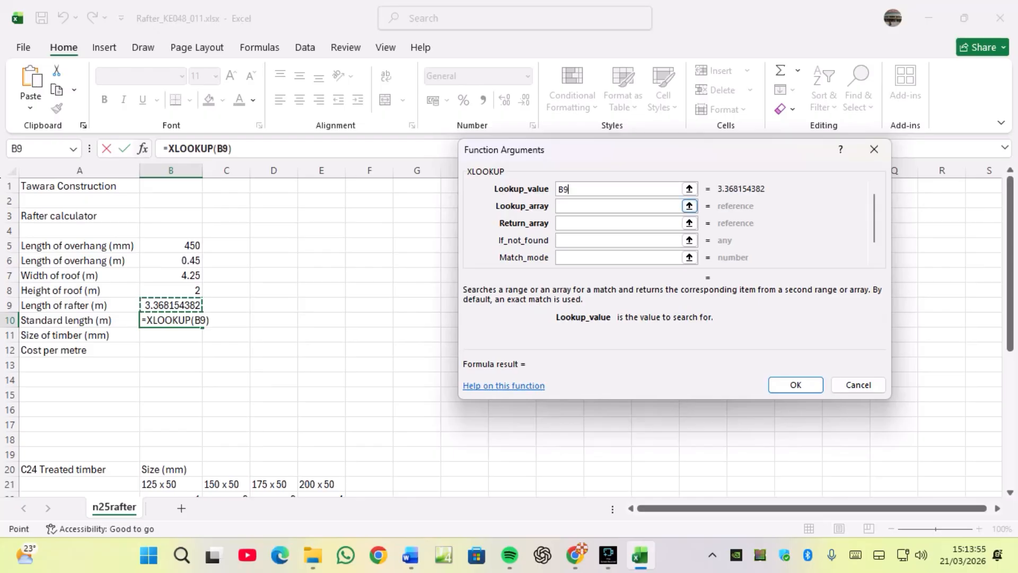
click(631, 206)
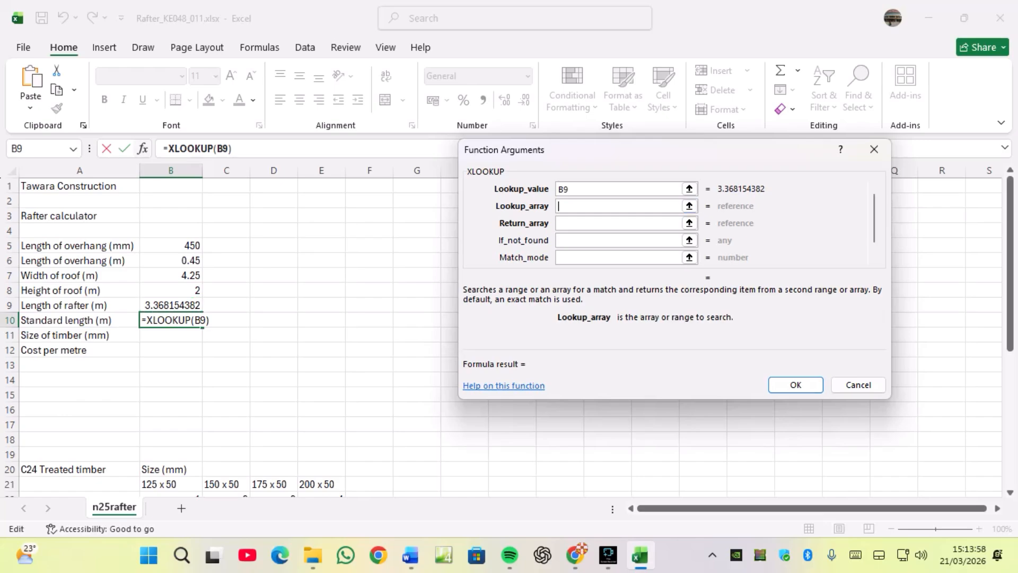
scroll(212, 329, down, 2)
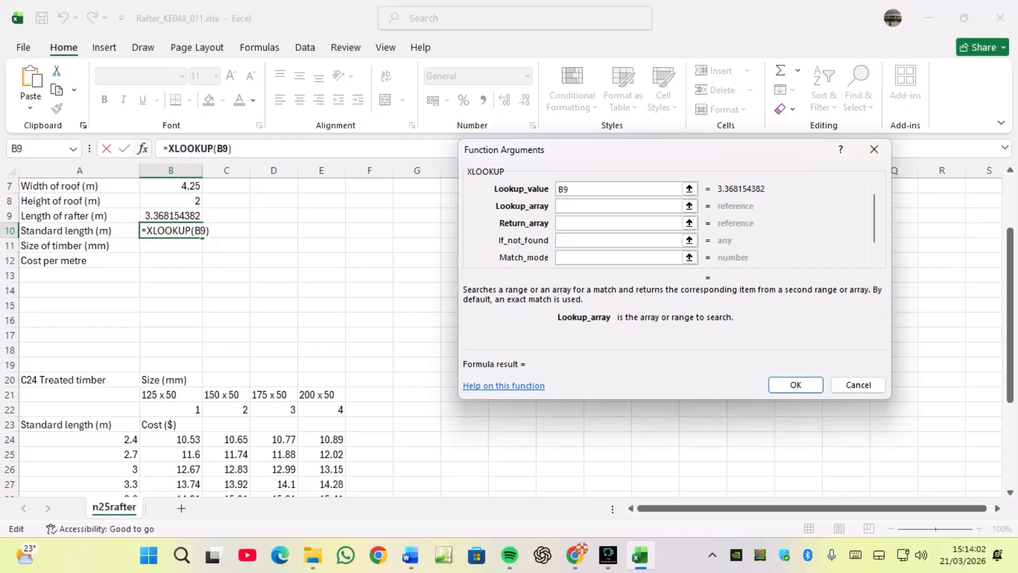
drag(130, 439, 130, 484)
scroll(212, 372, down, 4)
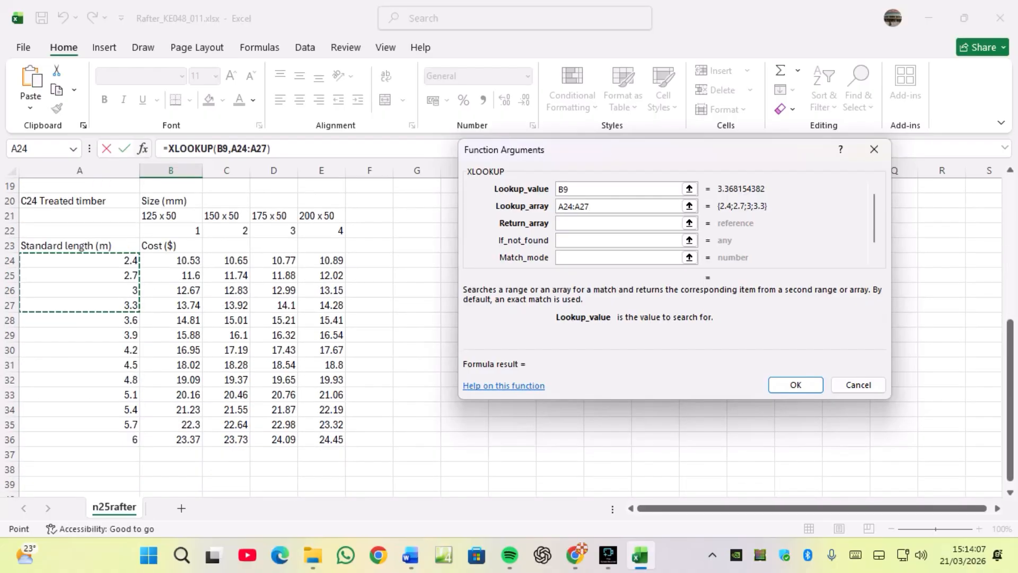
drag(130, 260, 133, 439)
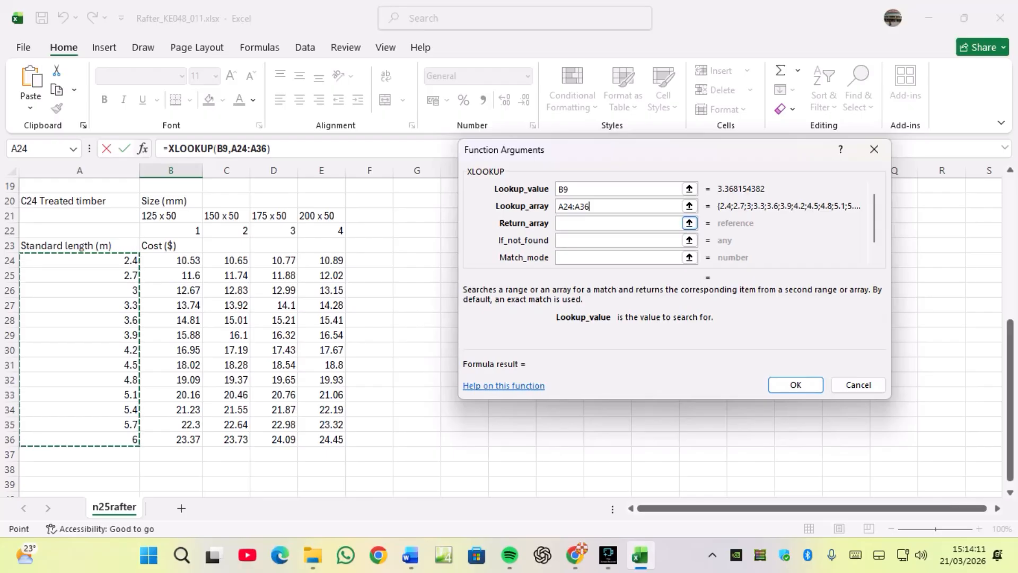
click(636, 223)
drag(122, 260, 131, 439)
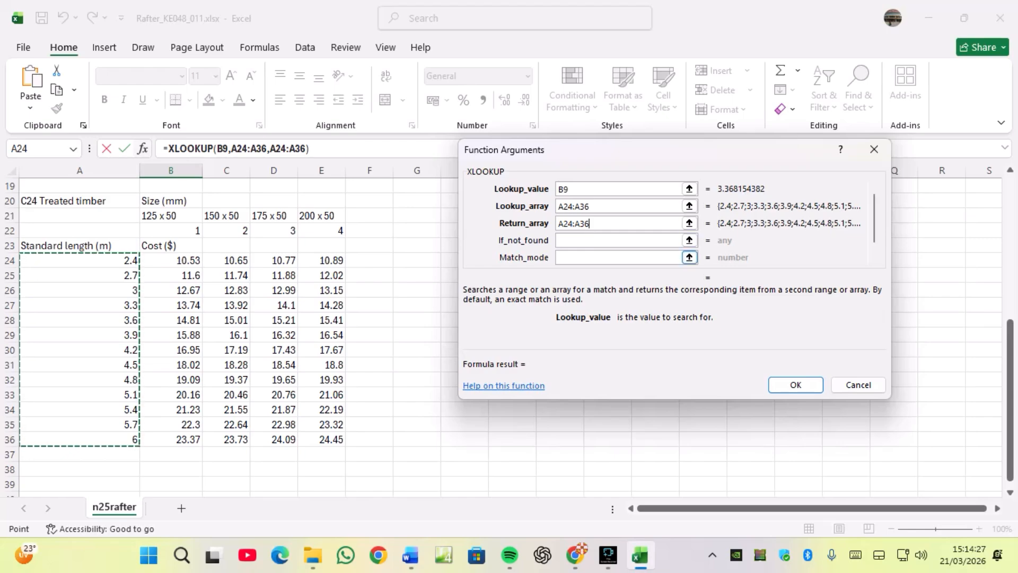
Set the XLOOKUP match mode to 1 and search mode to 1, leaving if_not_found empty.
key(Tab)
key(Tab)
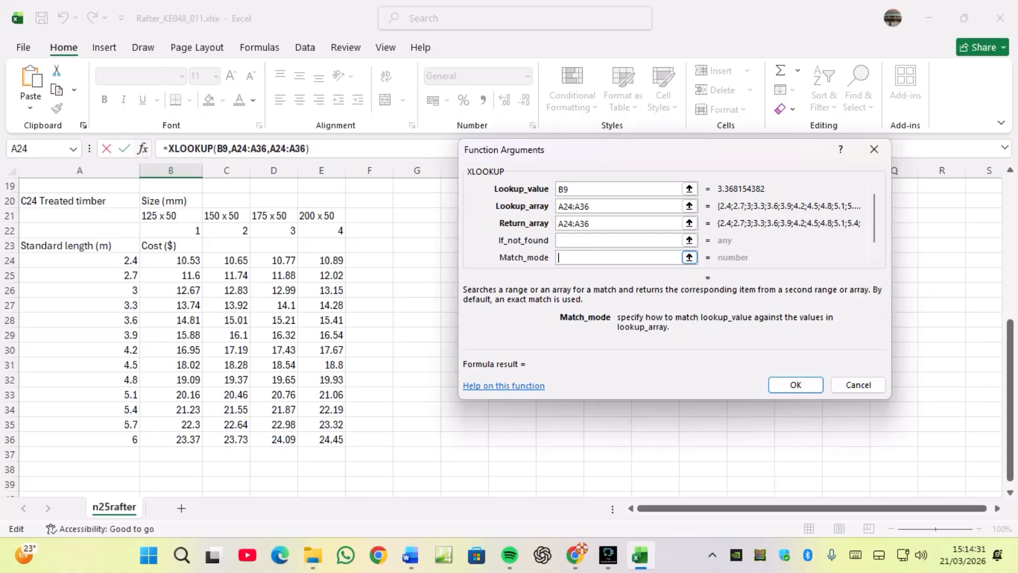
text(1)
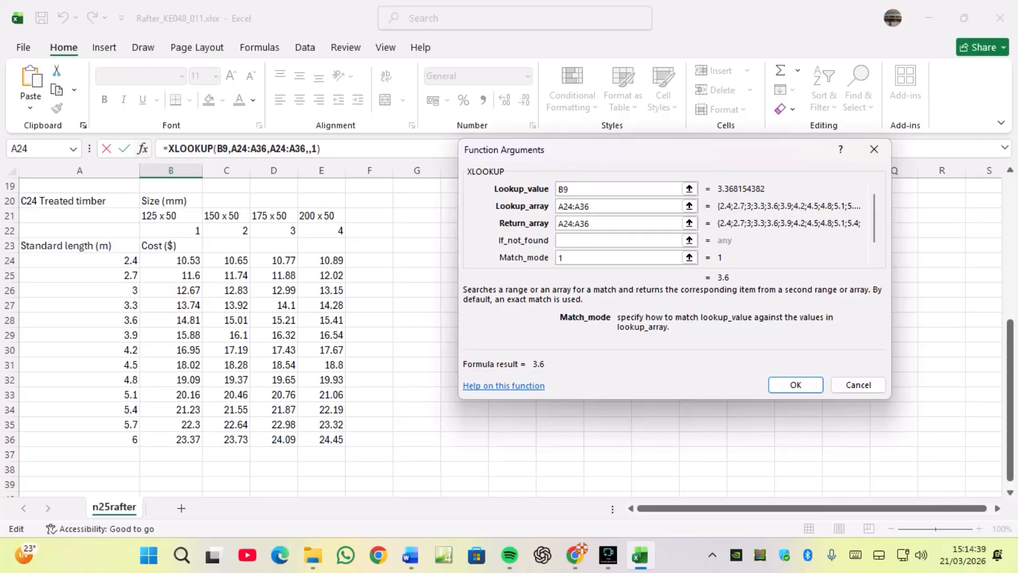
key(Tab)
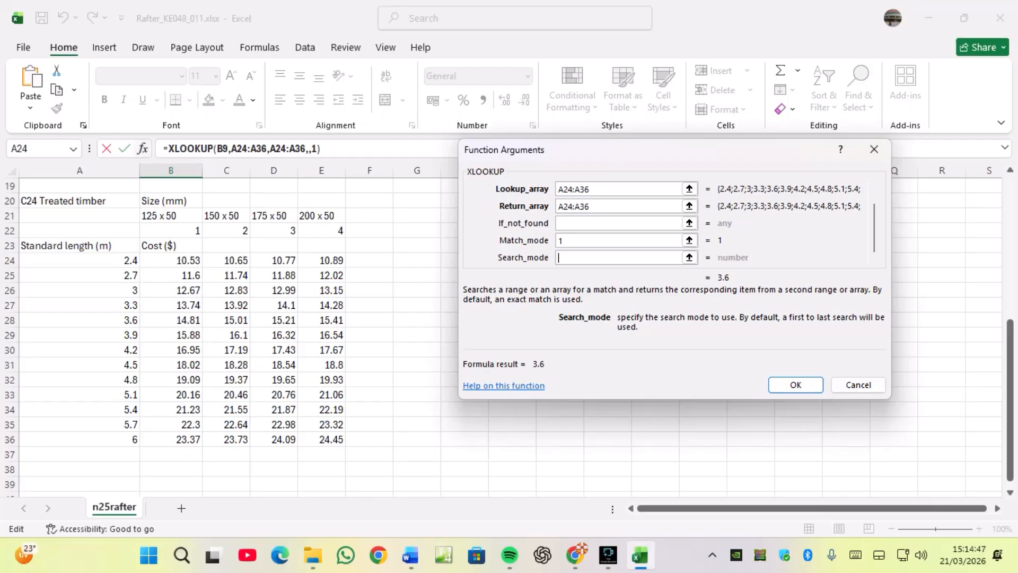
text(1)
key(Tab)
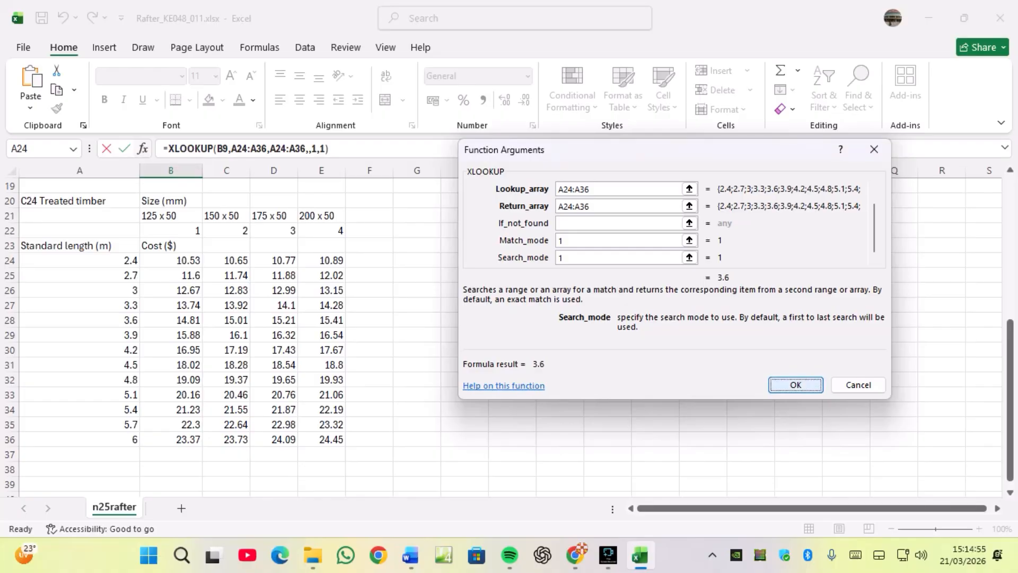
Confirm the XLOOKUP formula in B10 and compare its result against question 5 and the standard length table.
key(Return)
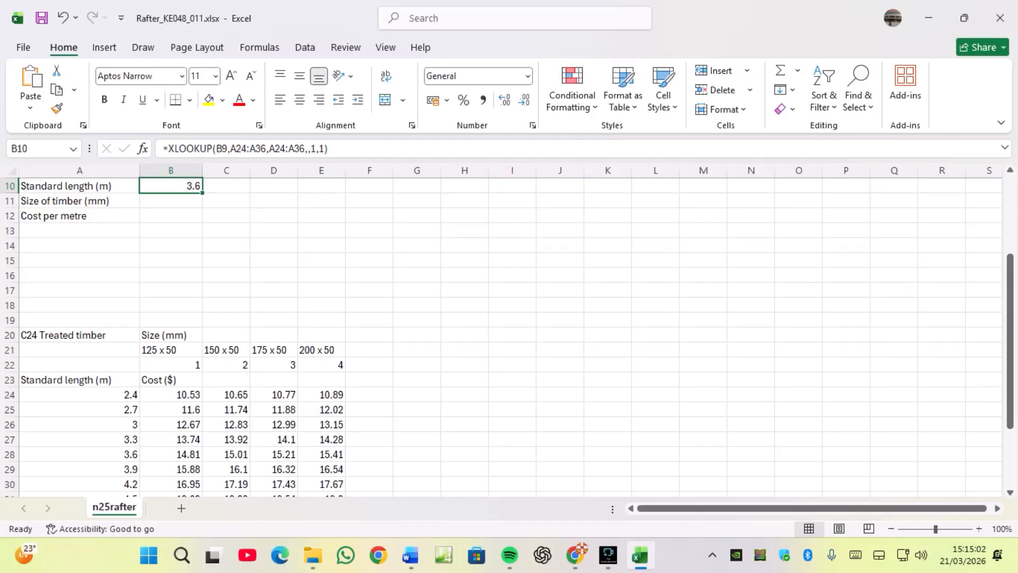
scroll(509, 334, up, 1)
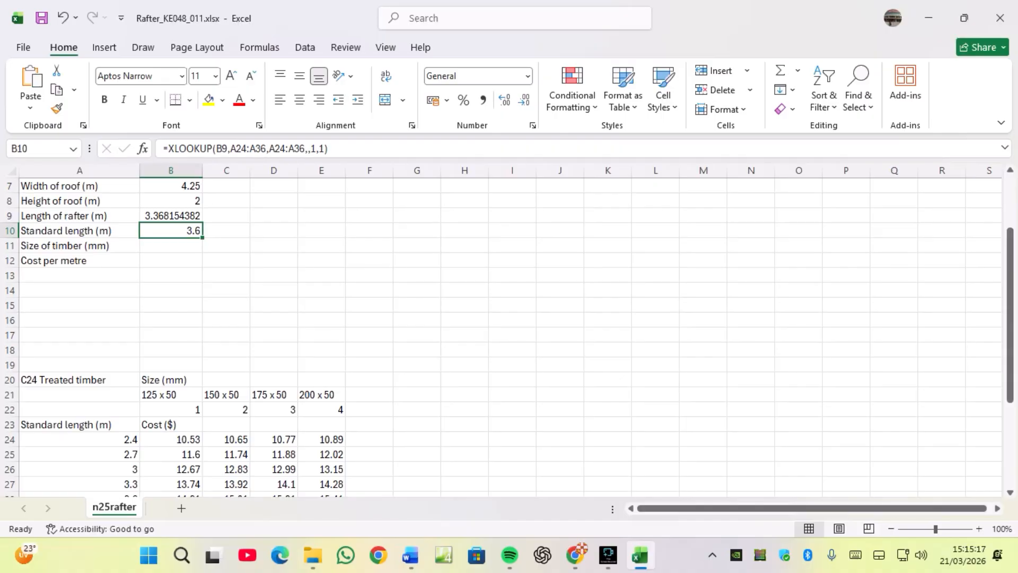
click(576, 555)
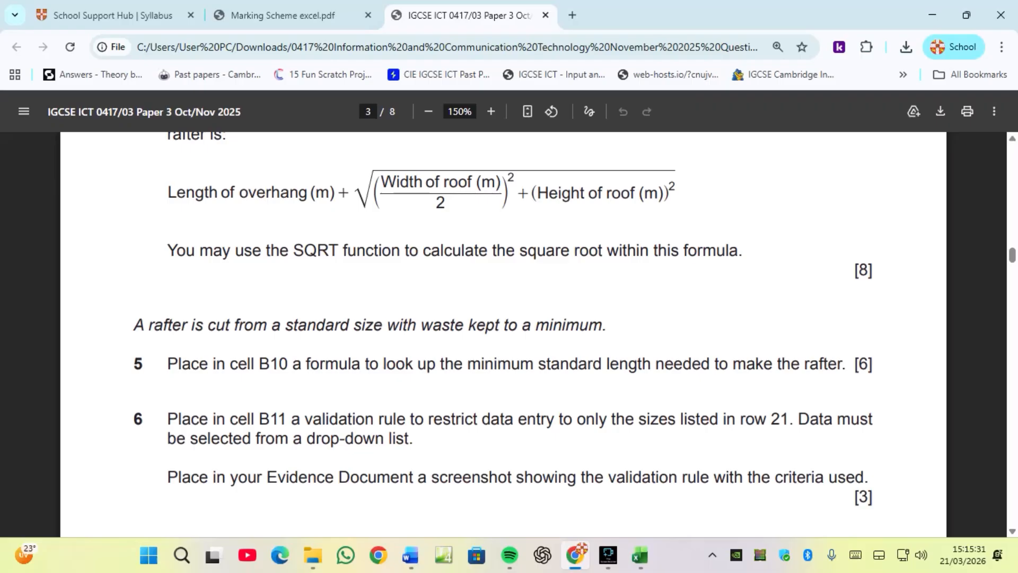
click(640, 556)
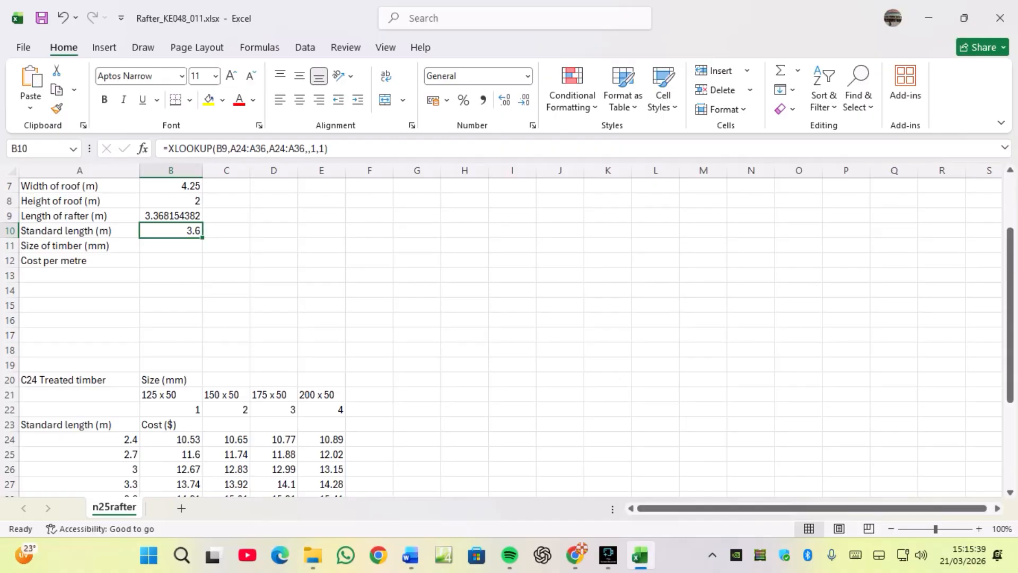
scroll(509, 334, down, 1)
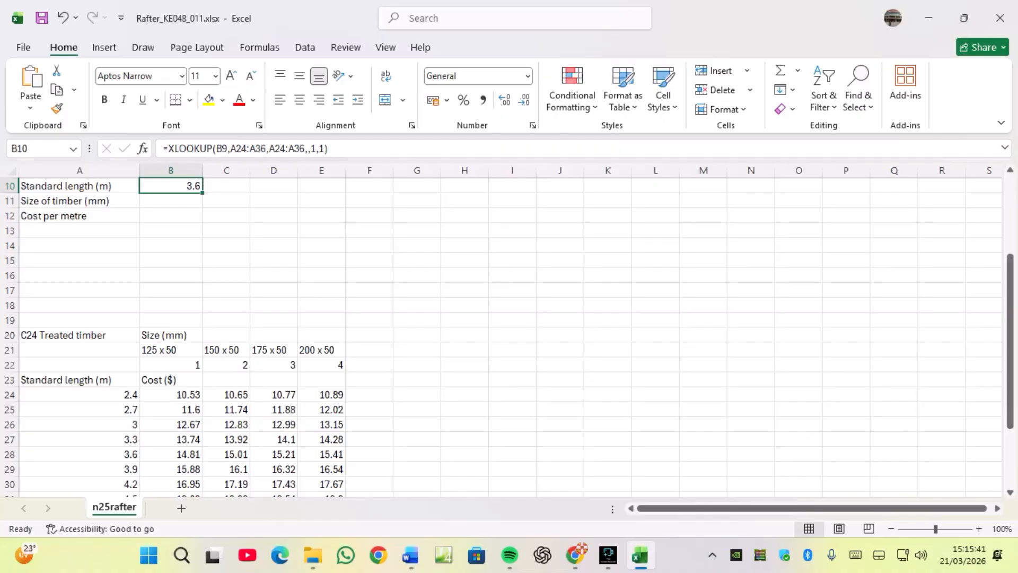
click(79, 454)
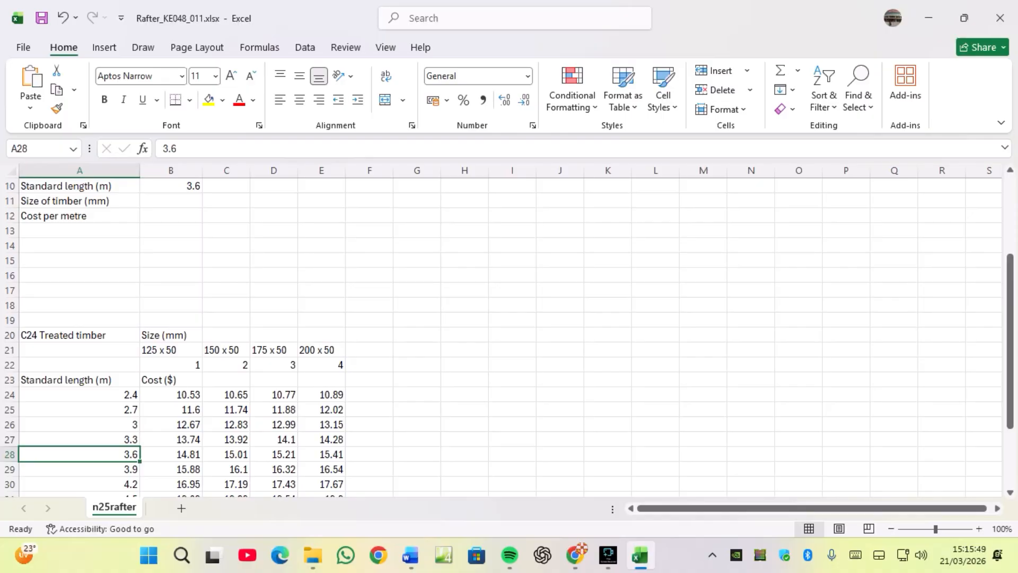
Read question 6 in the paper and examine the timber sizes listed in row 21.
click(576, 555)
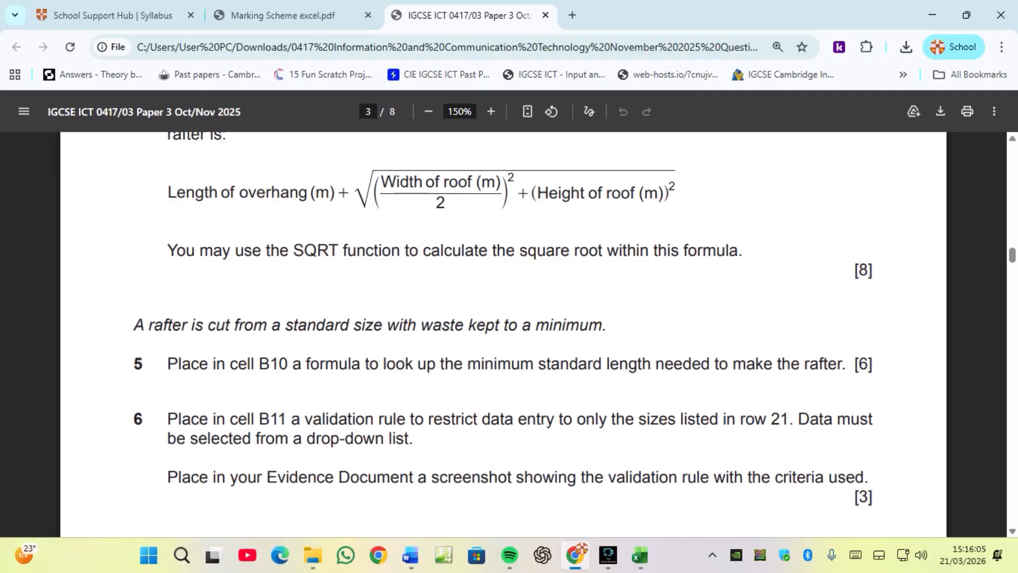
drag(414, 439, 307, 439)
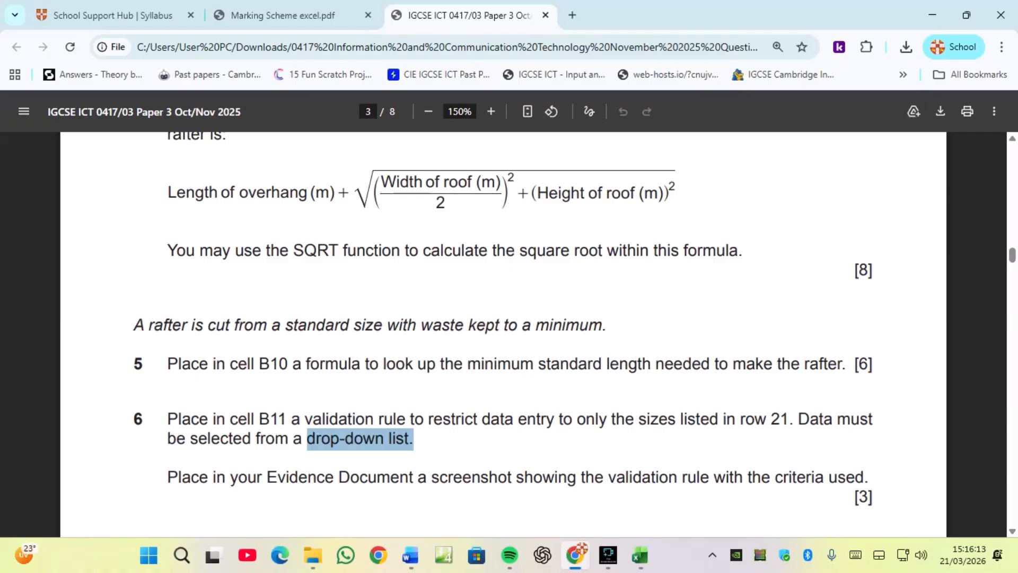
click(640, 555)
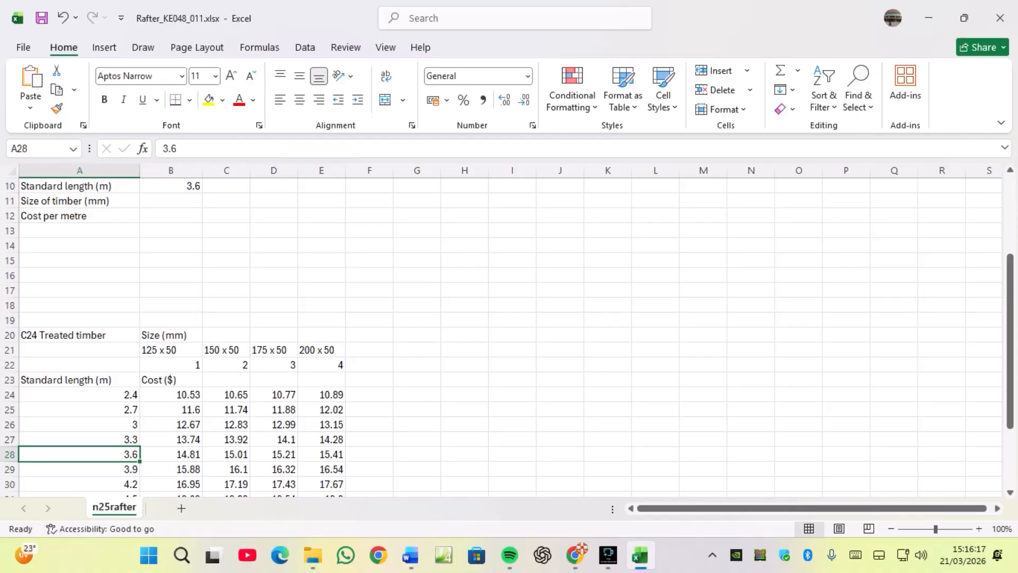
drag(159, 350, 321, 349)
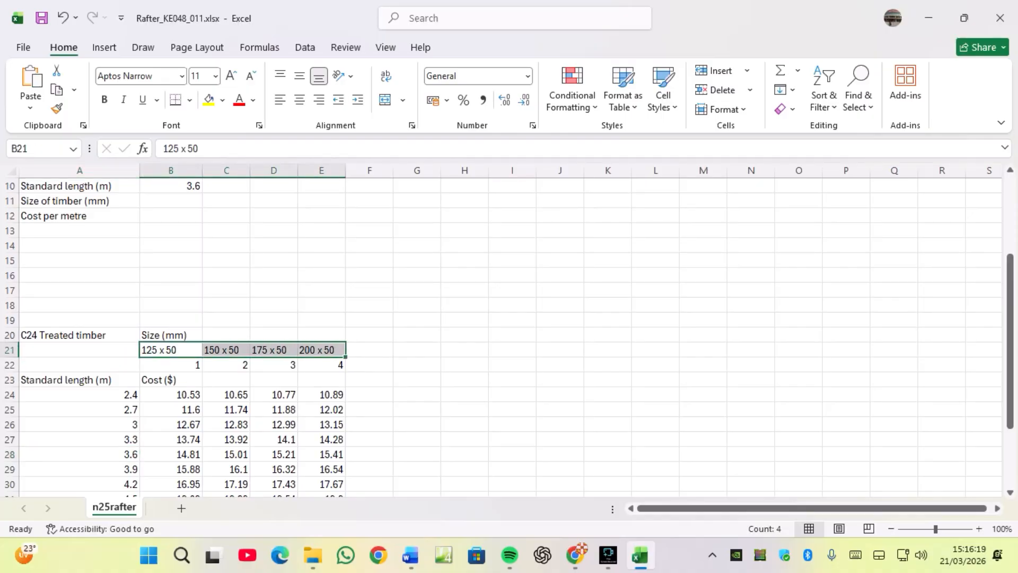
Add a list validation to B11 with source =$B$21:$E$21 and in-cell dropdown enabled.
click(170, 201)
scroll(510, 334, up, 2)
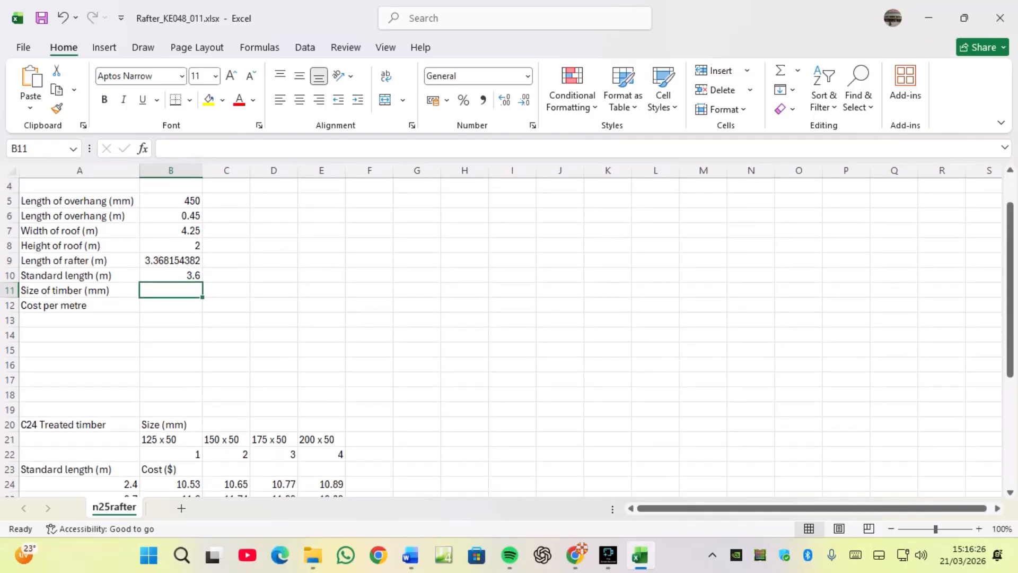
click(305, 47)
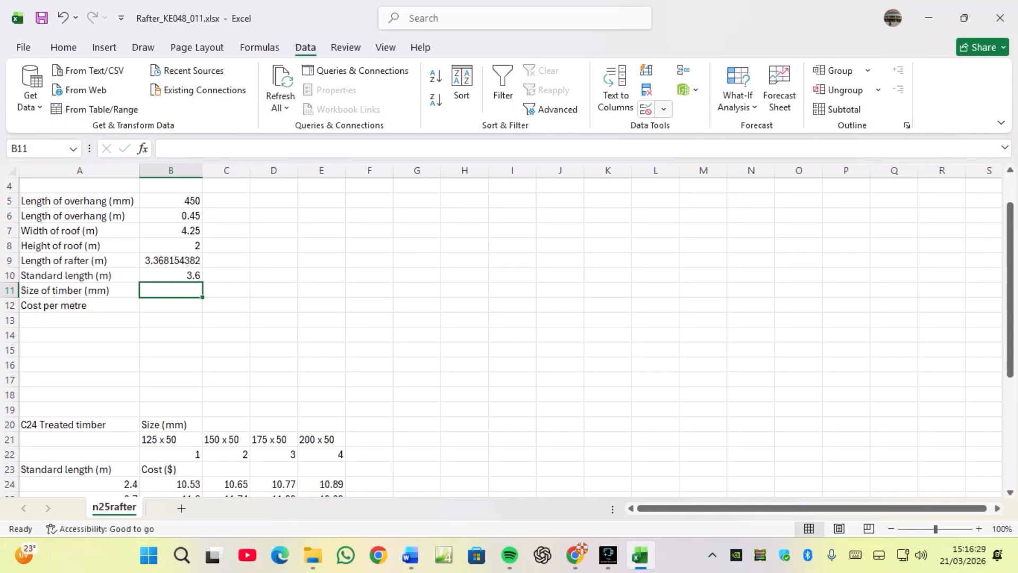
click(663, 110)
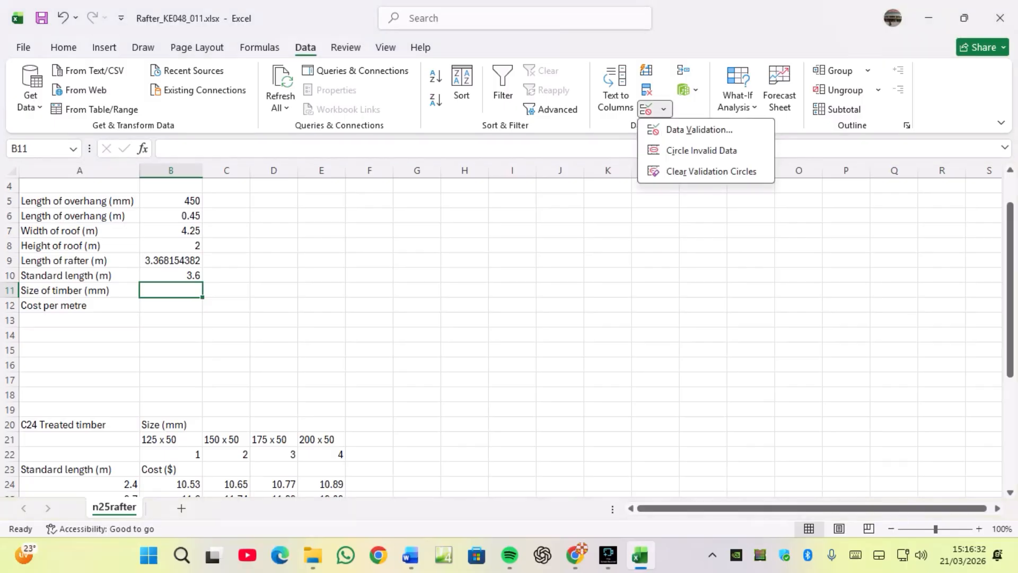
click(699, 130)
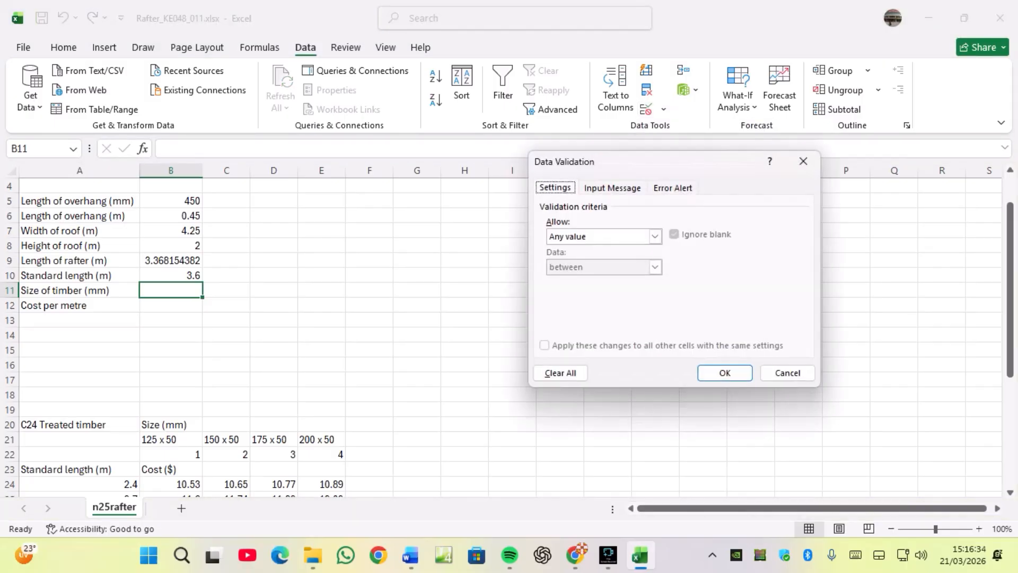
click(655, 236)
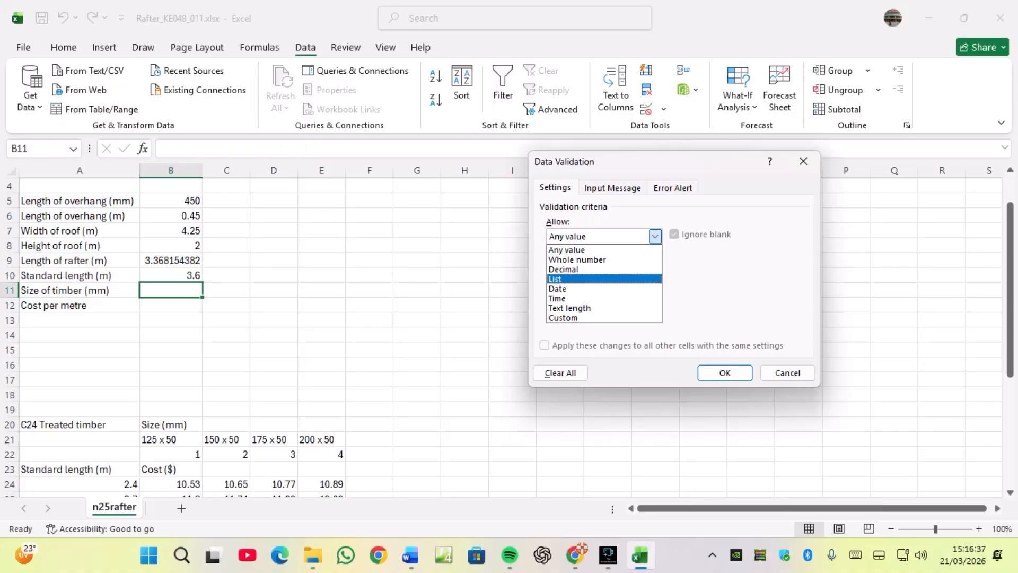
click(555, 279)
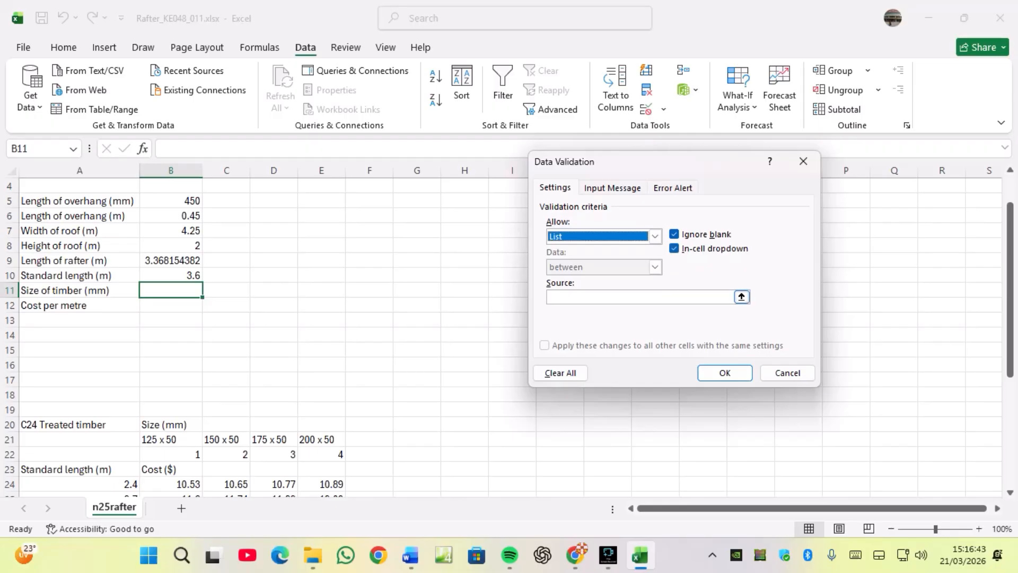
click(640, 297)
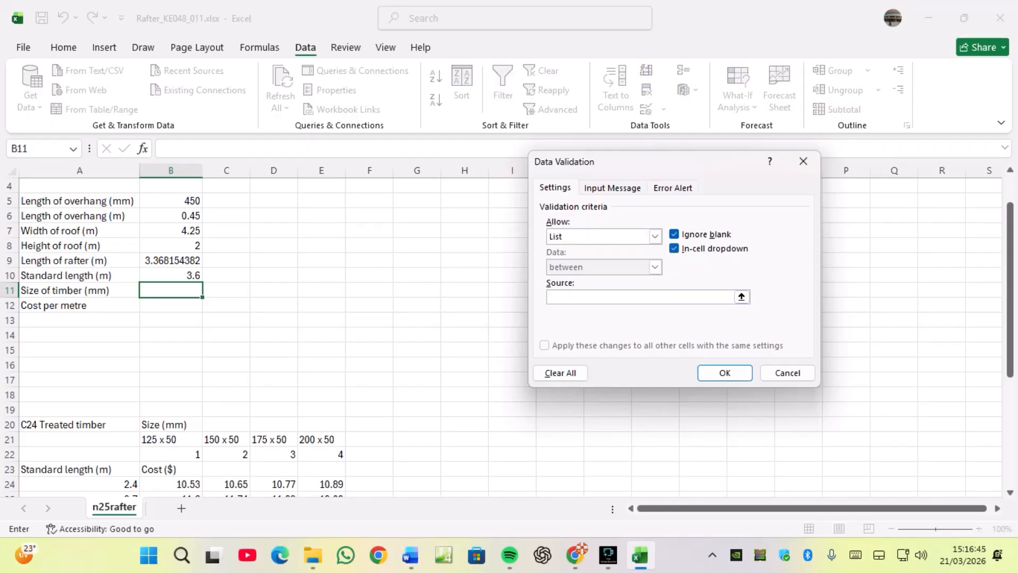
drag(160, 439, 332, 440)
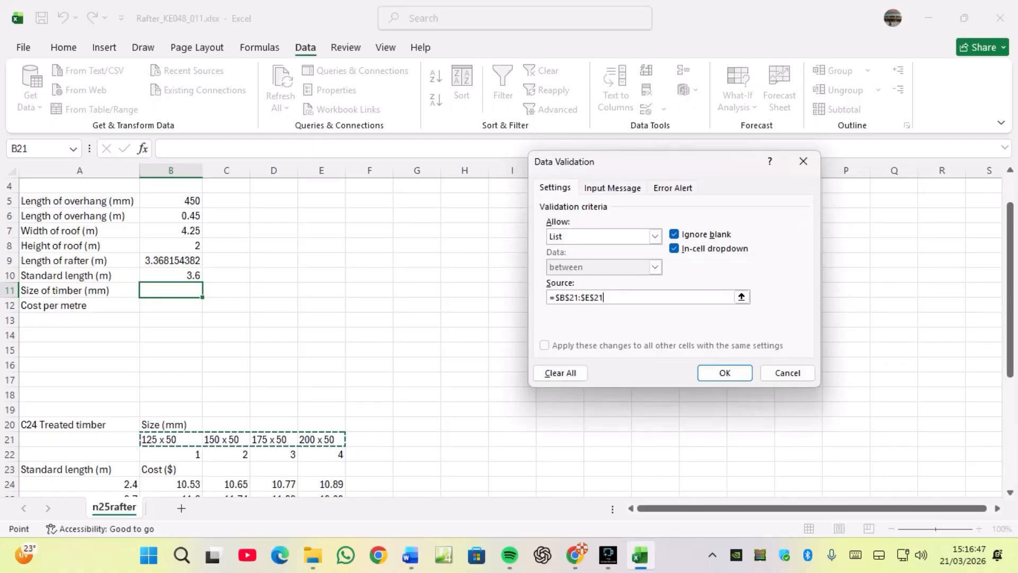
click(725, 373)
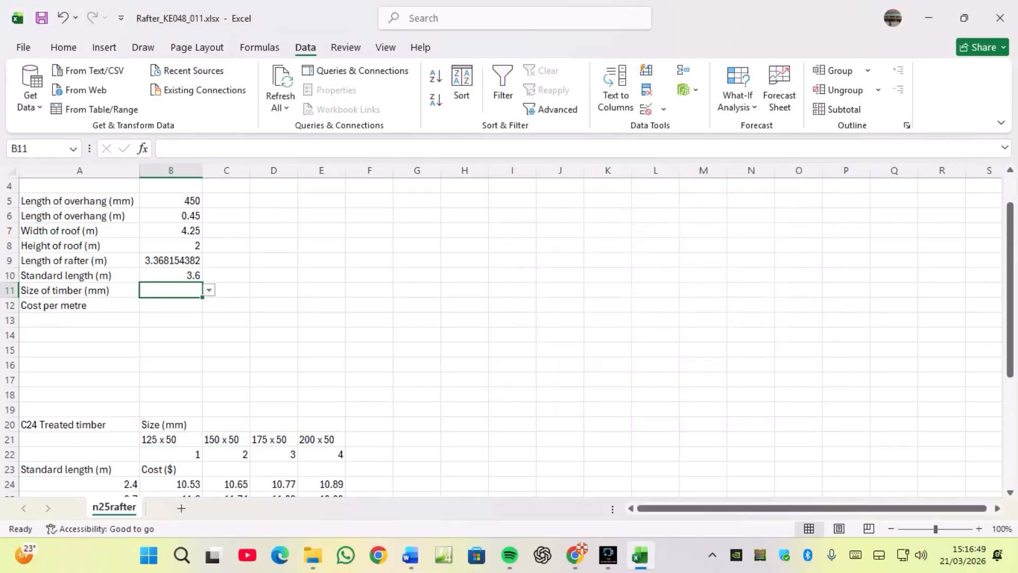
Choose 150 x 50 from B11's drop-down list and check its size code in row 22.
click(209, 291)
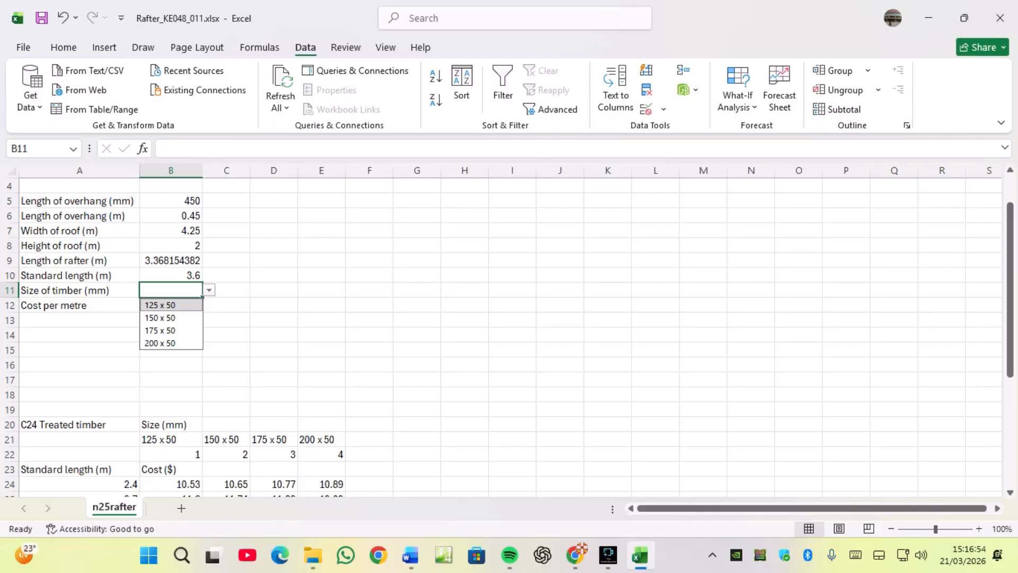
click(160, 318)
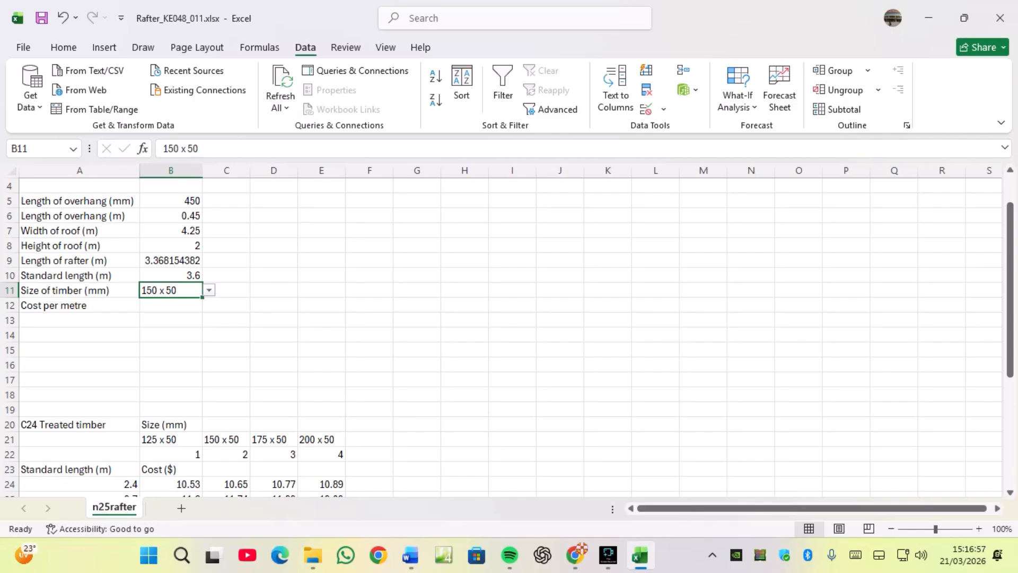
click(170, 306)
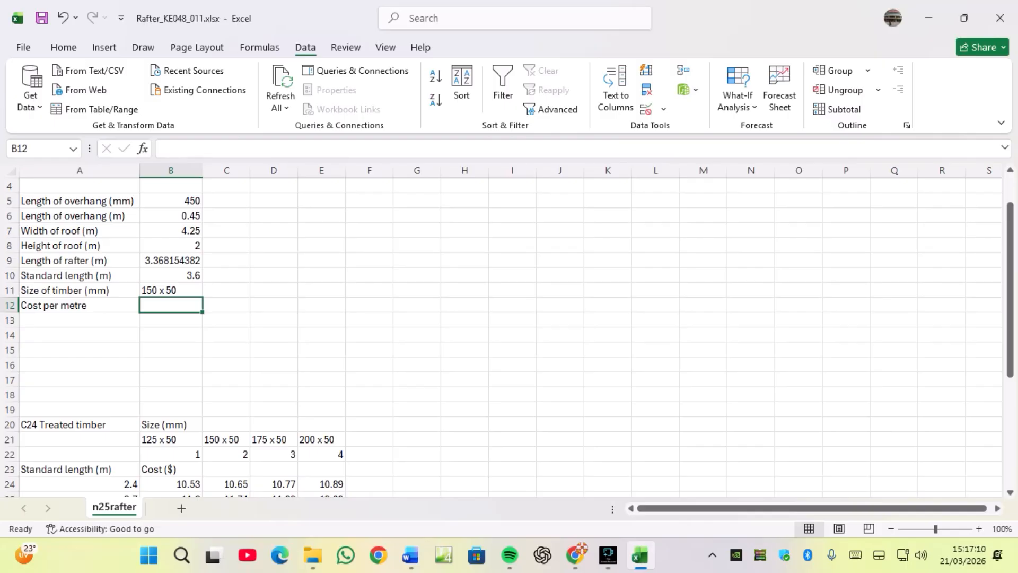
click(227, 454)
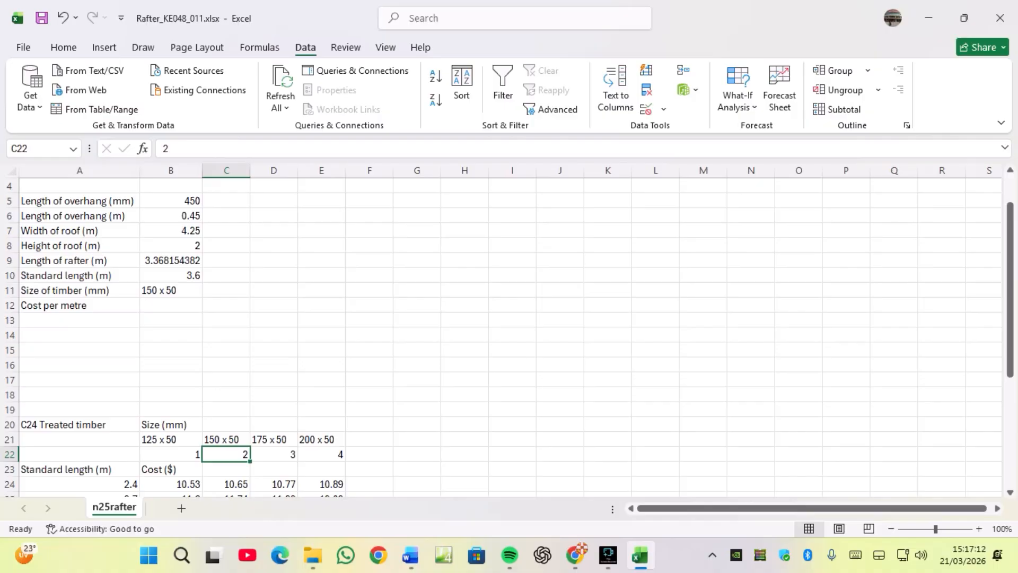
click(227, 439)
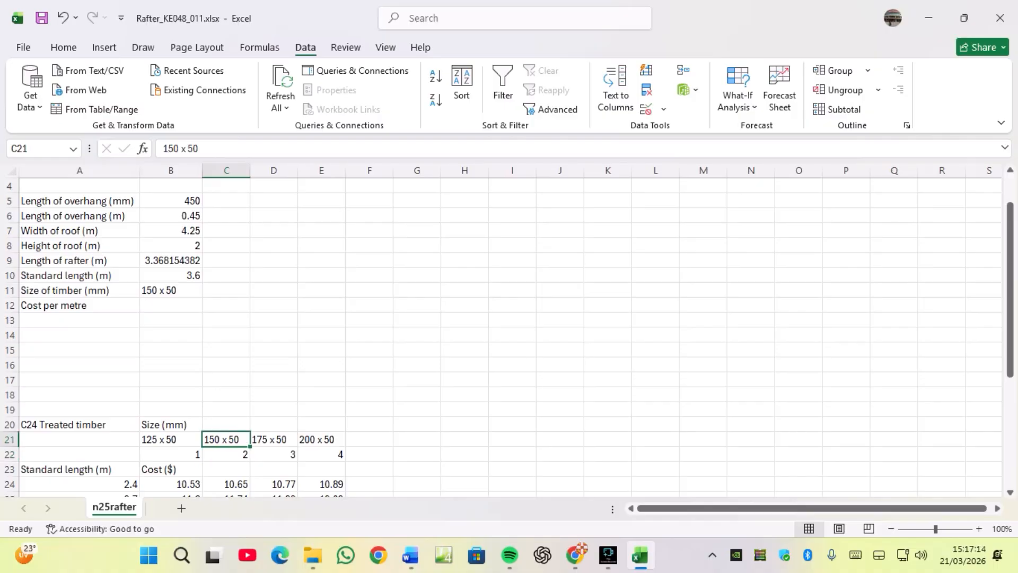
click(227, 454)
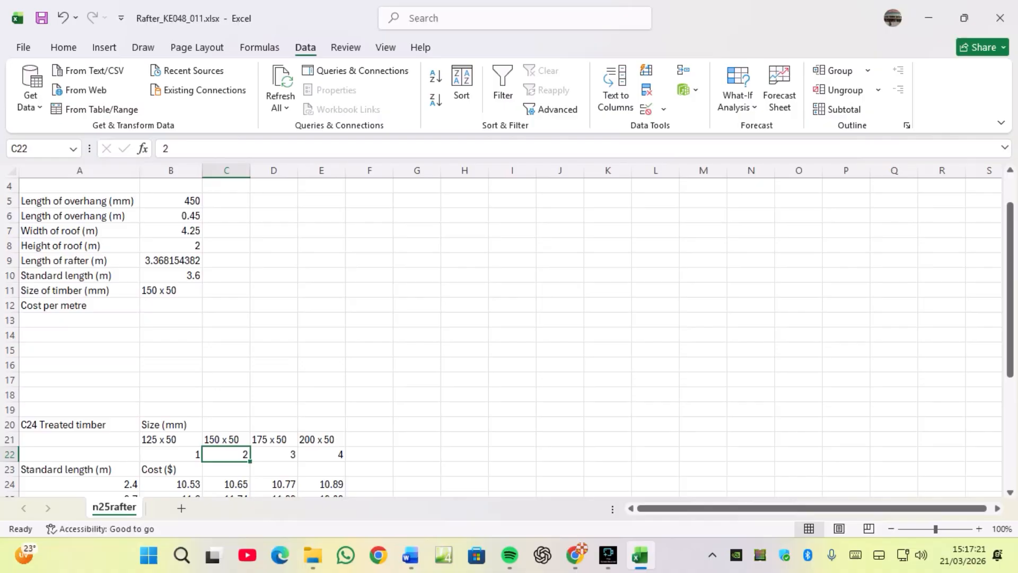
Start an HLOOKUP function in B12 and open its function arguments dialog.
click(171, 306)
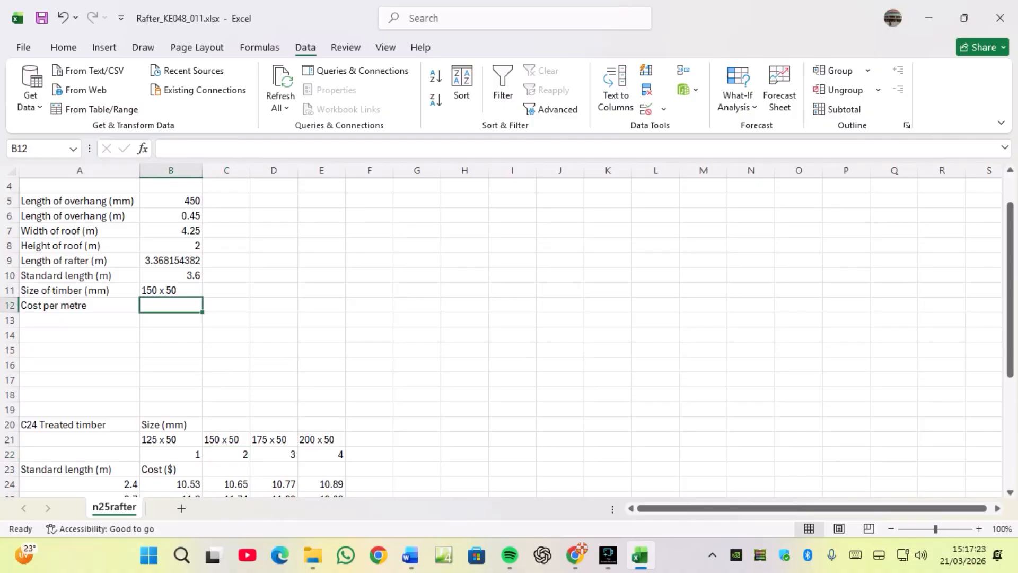
text(=H)
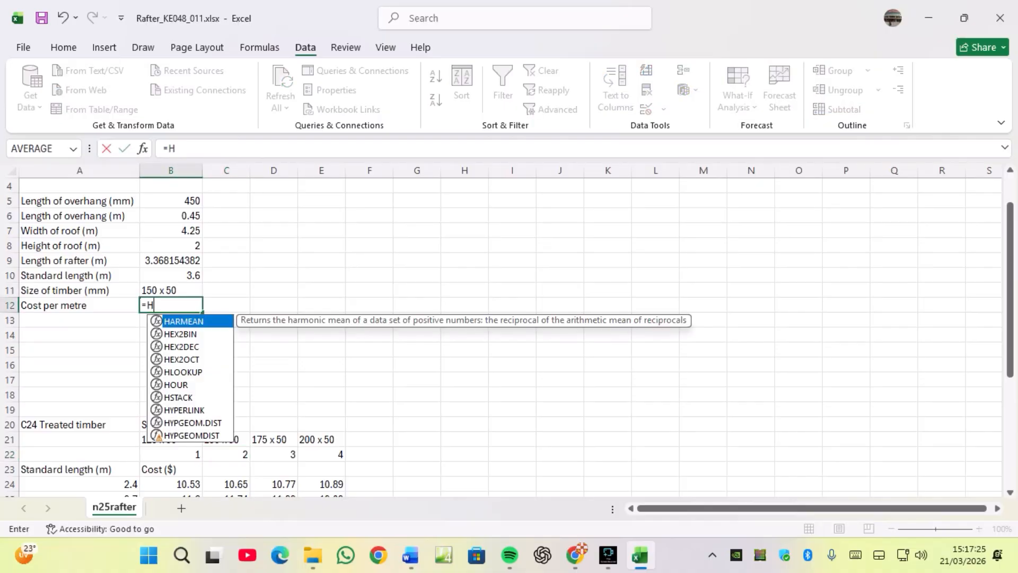
text(LOO)
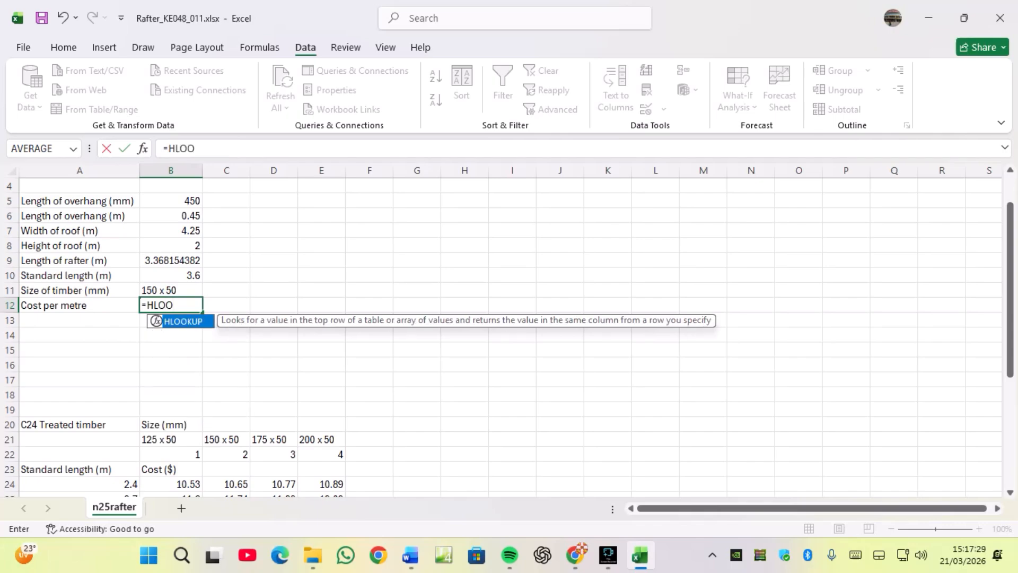
key(Tab)
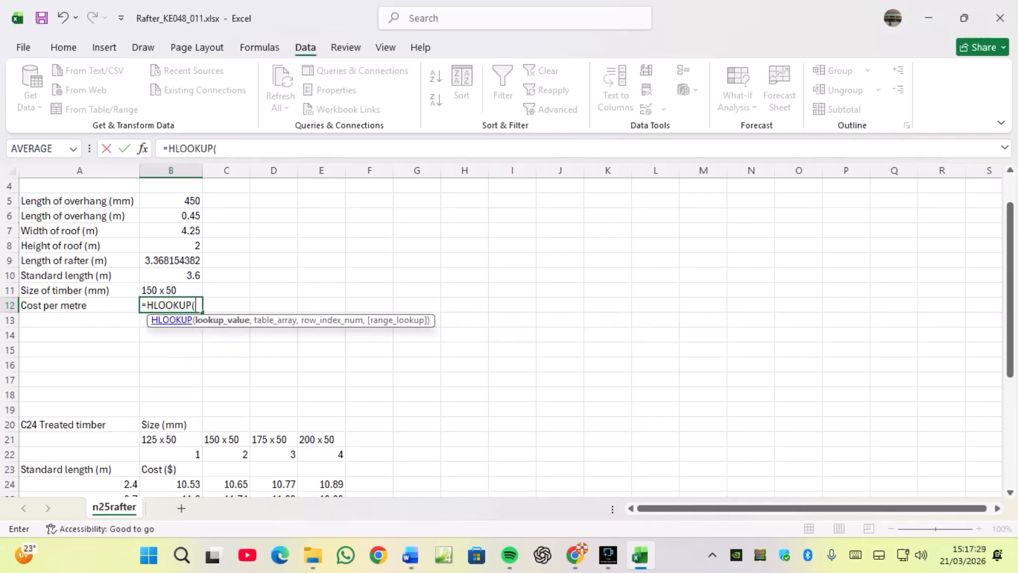
click(142, 148)
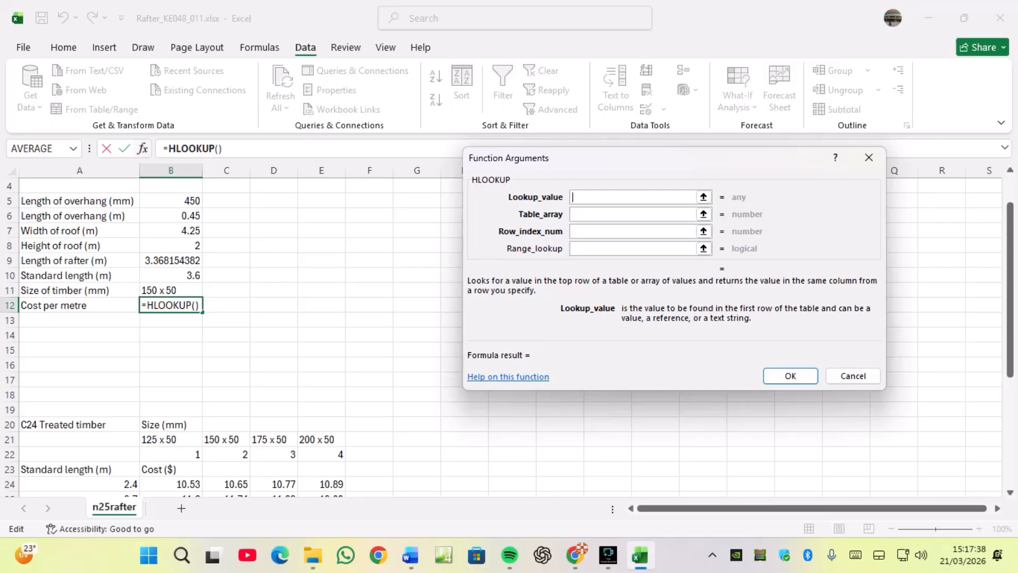
Complete B12's HLOOKUP with lookup value B11, table B21:E22, row index 2 and range lookup 0.
click(171, 291)
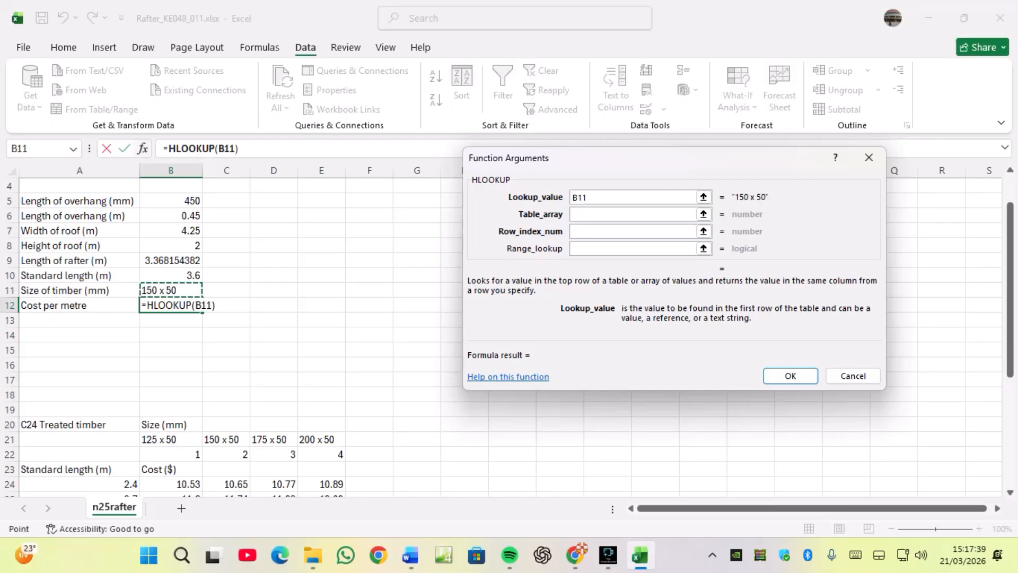
click(703, 215)
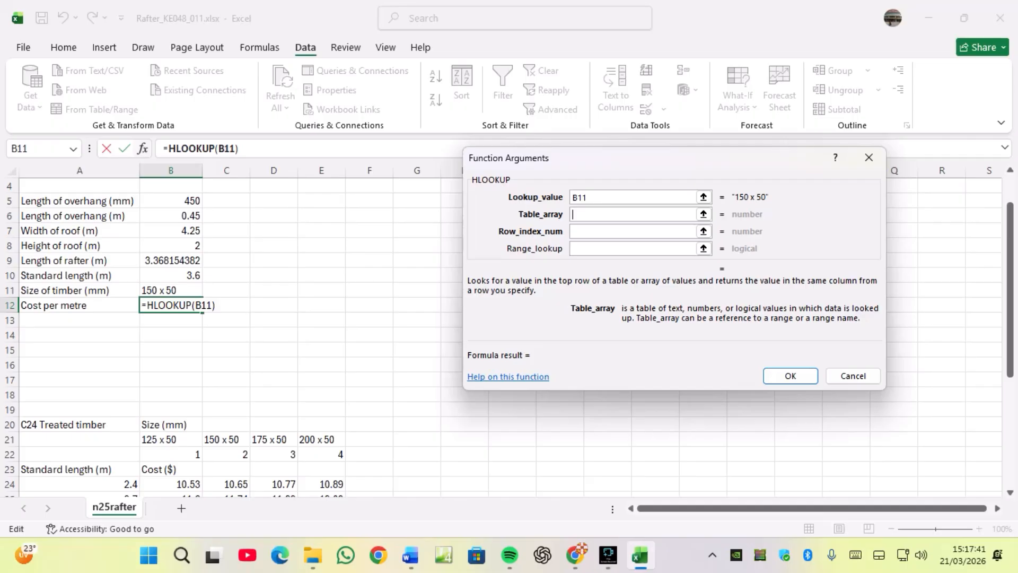
drag(154, 440, 343, 460)
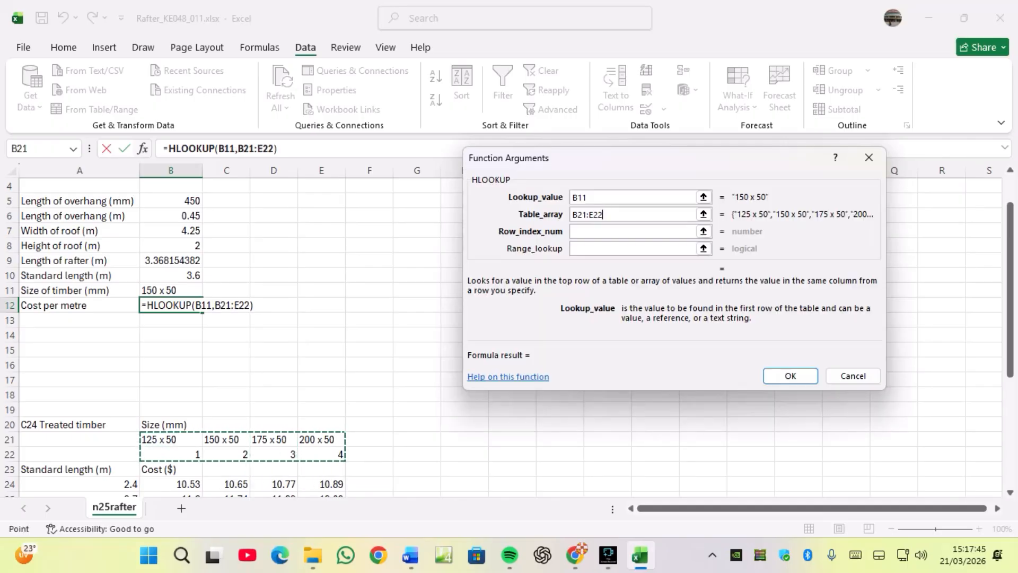
key(Tab)
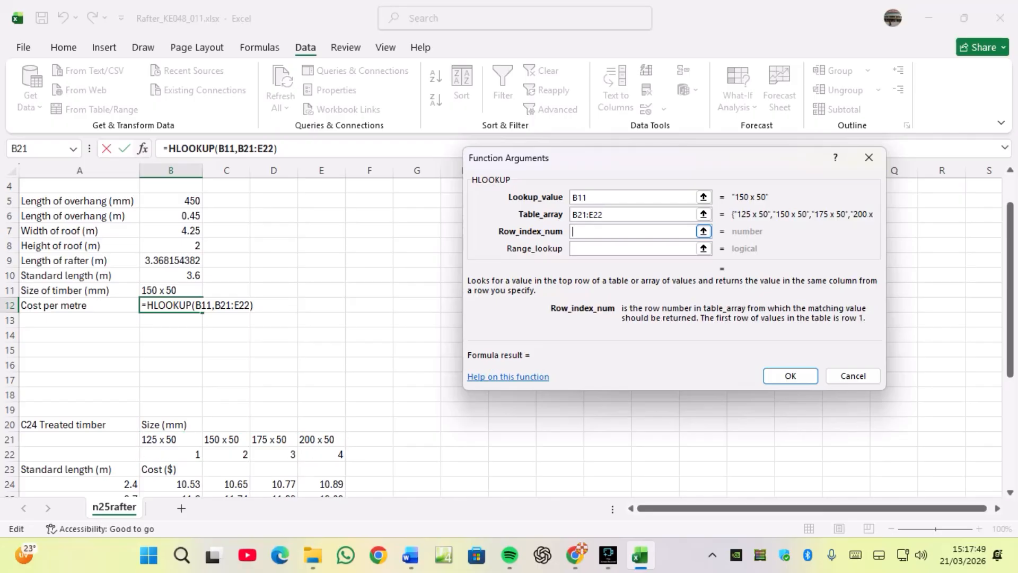
text(2)
key(Tab)
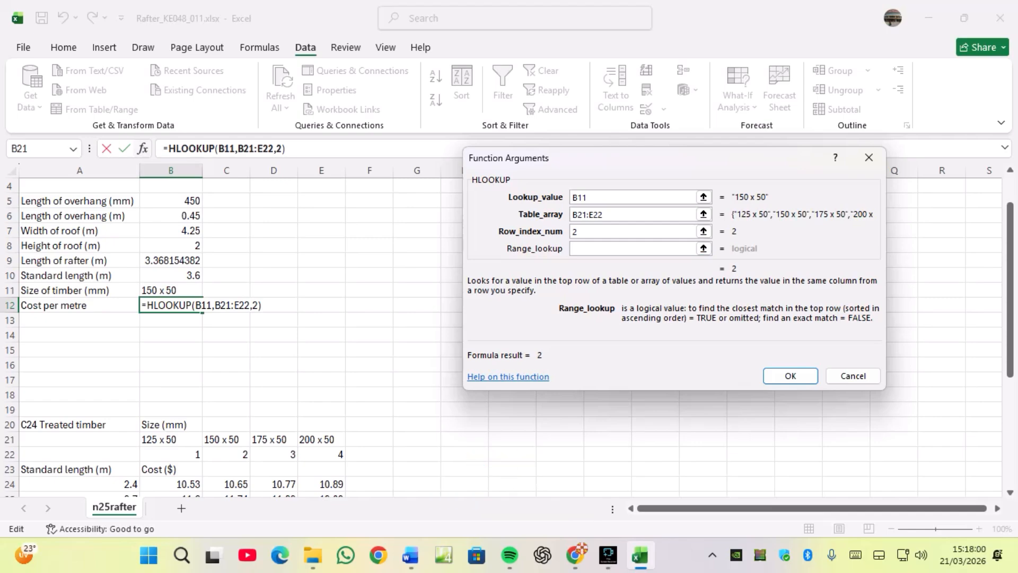
text(0)
key(Return)
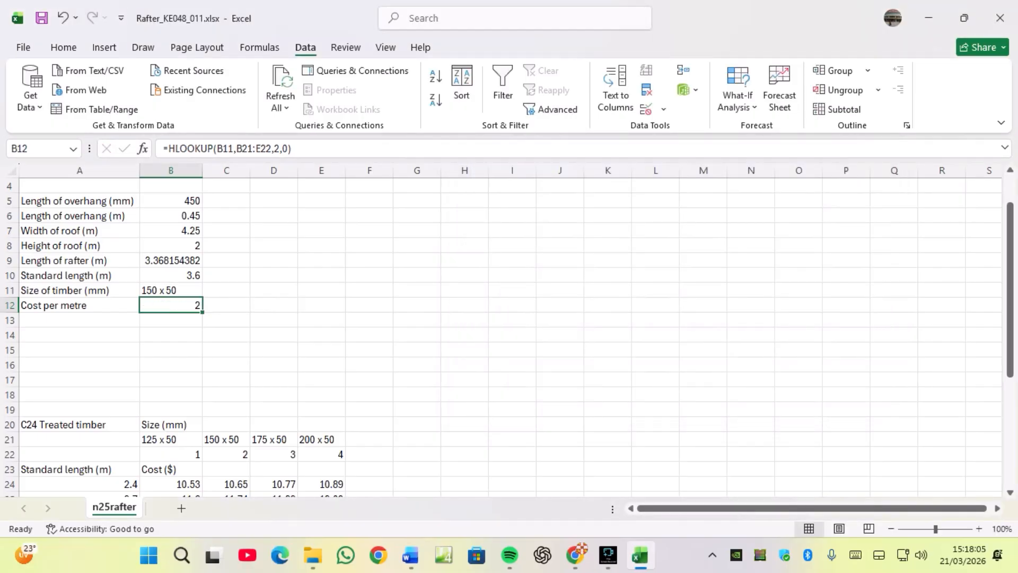
Test the lookup by choosing 125 x 50, 200 x 50 and then 175 x 50 from B11's drop-down list.
click(170, 290)
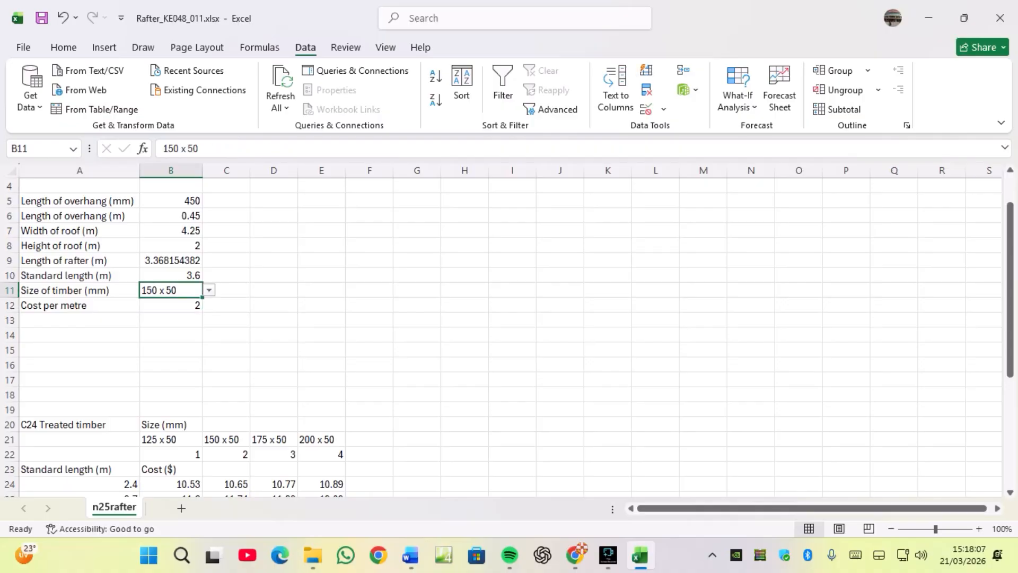
click(227, 454)
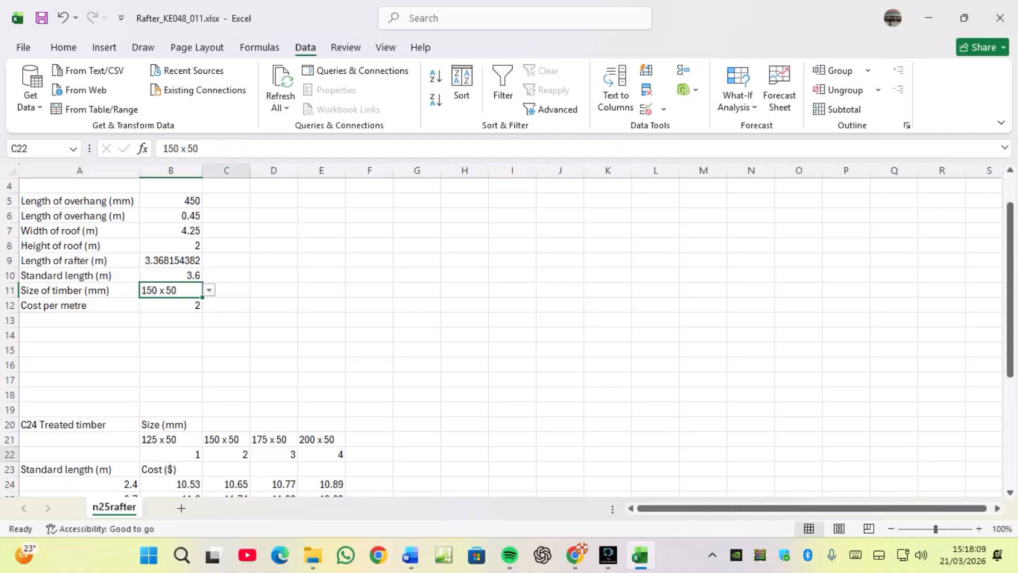
click(171, 290)
click(209, 290)
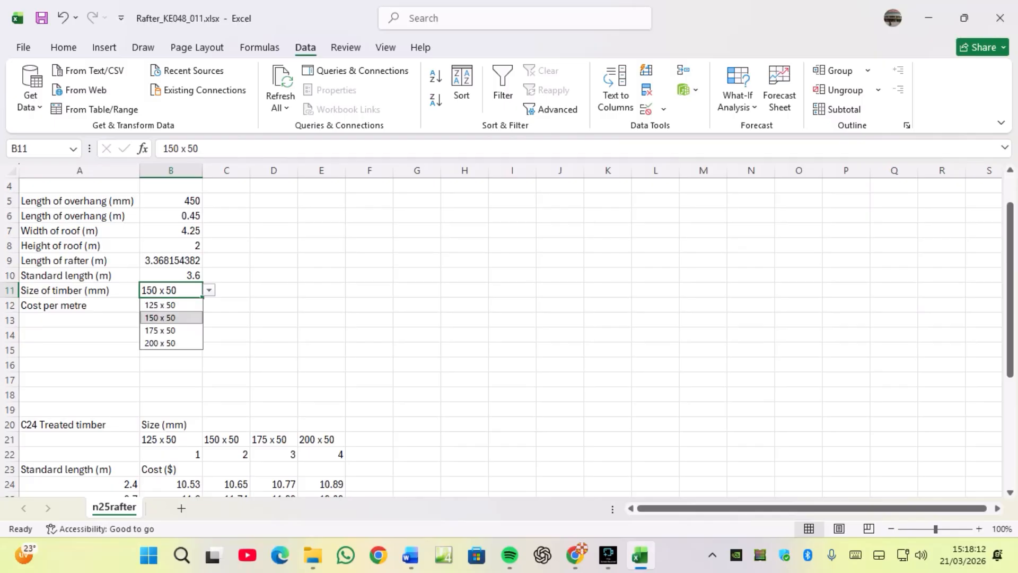
click(160, 305)
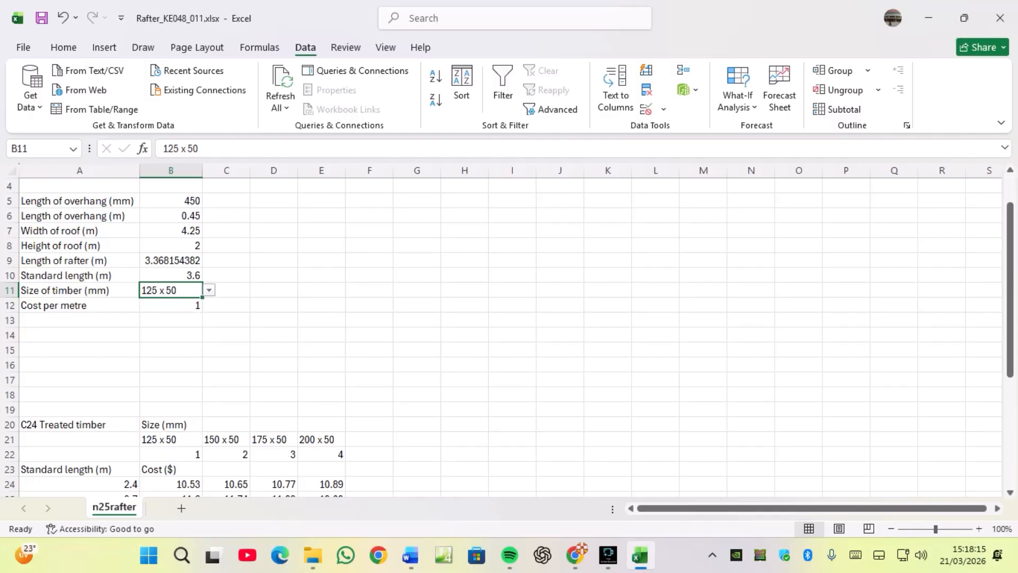
click(209, 290)
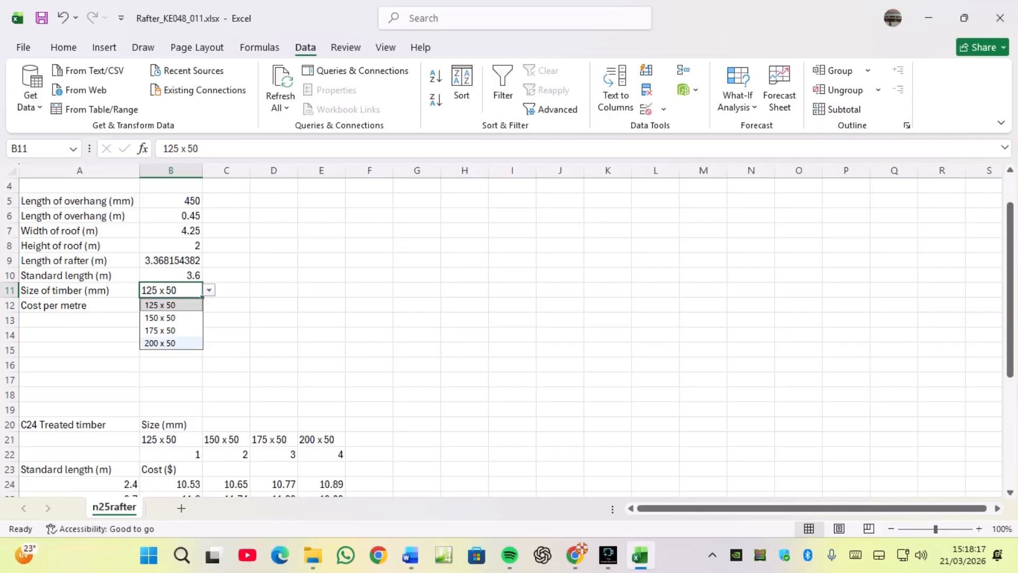
click(160, 343)
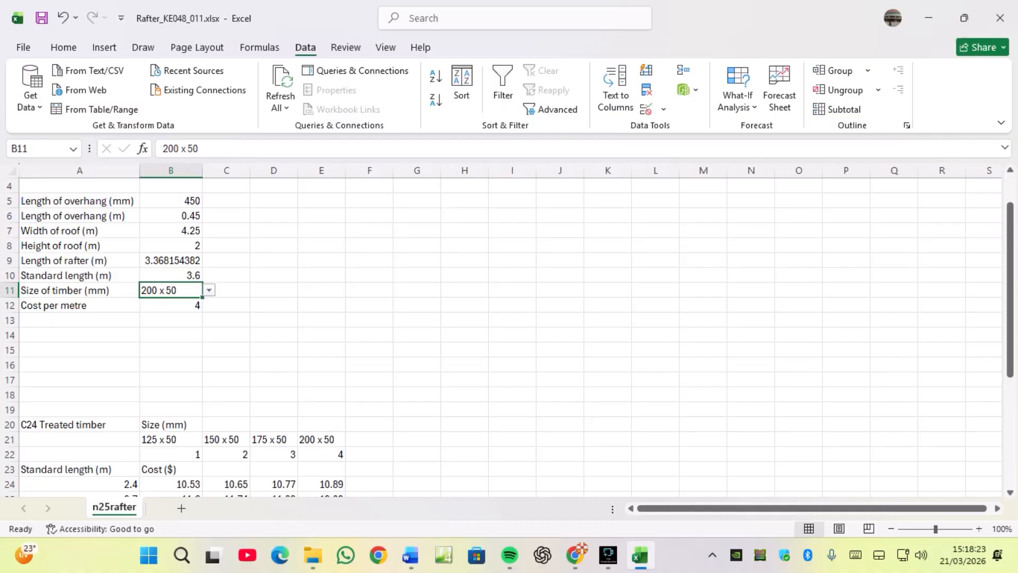
click(209, 290)
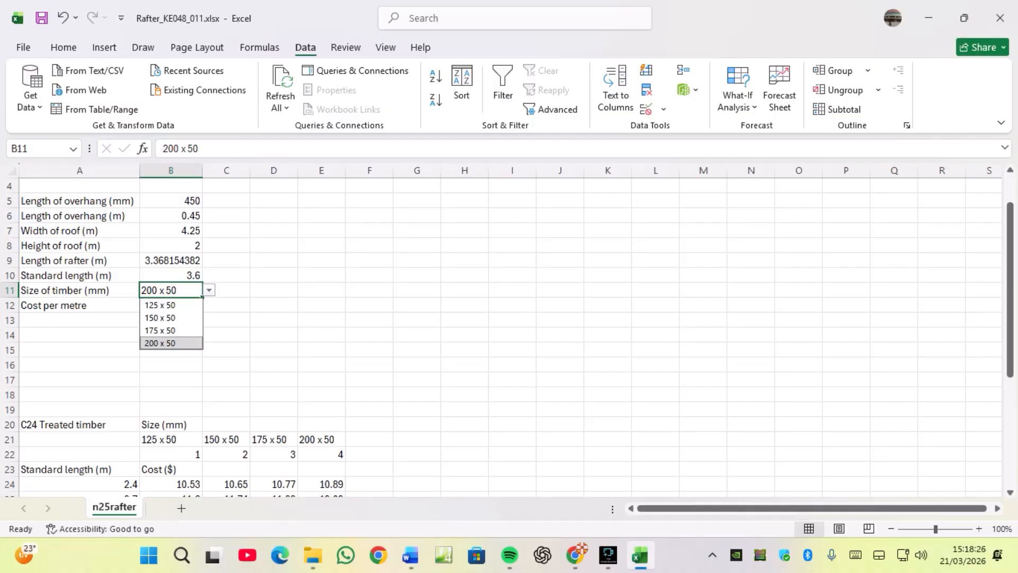
key(Up)
key(Return)
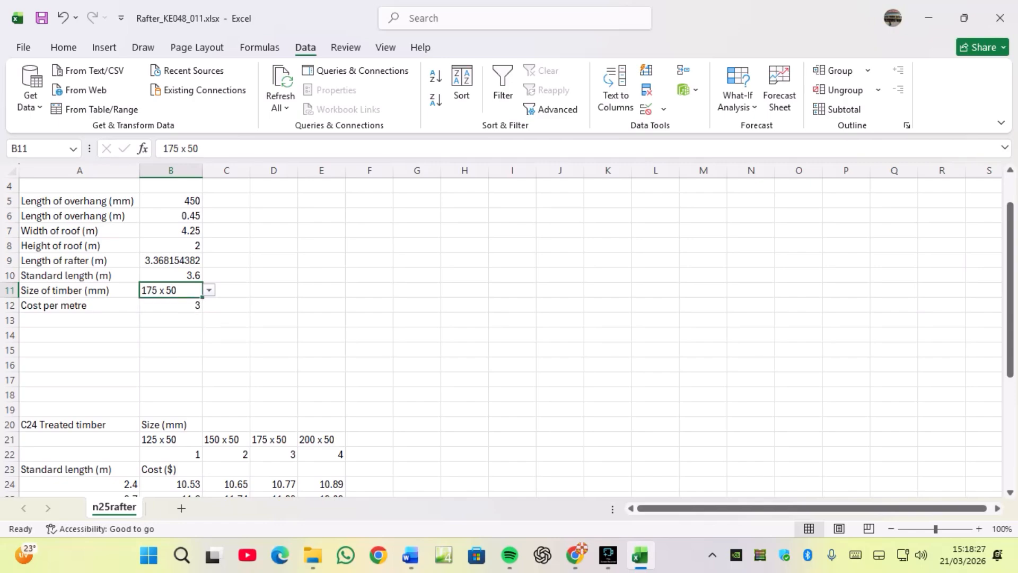
click(171, 305)
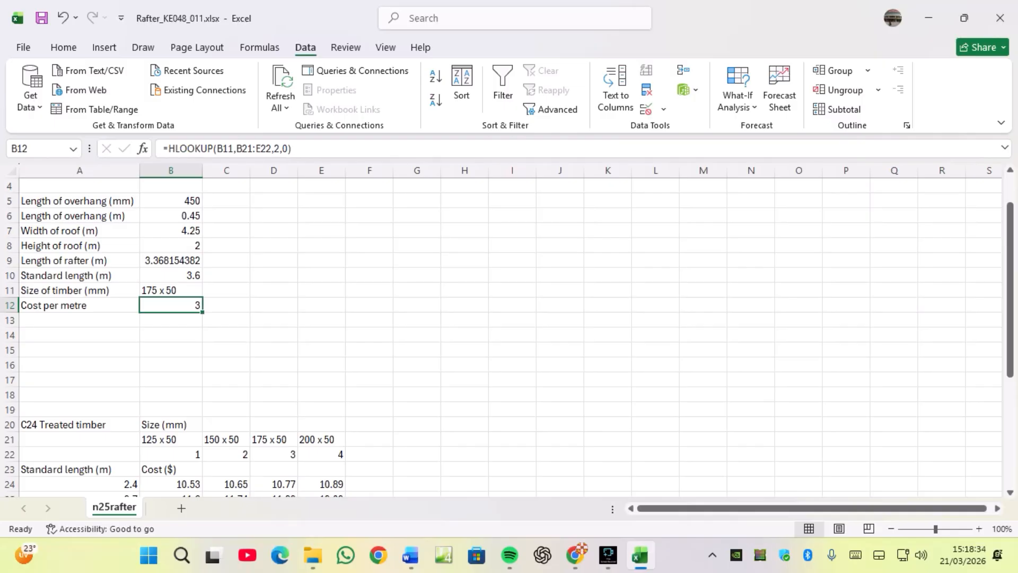
Examine the cost table below for the selected timber size at the 3.6 m standard length.
scroll(509, 334, down, 3)
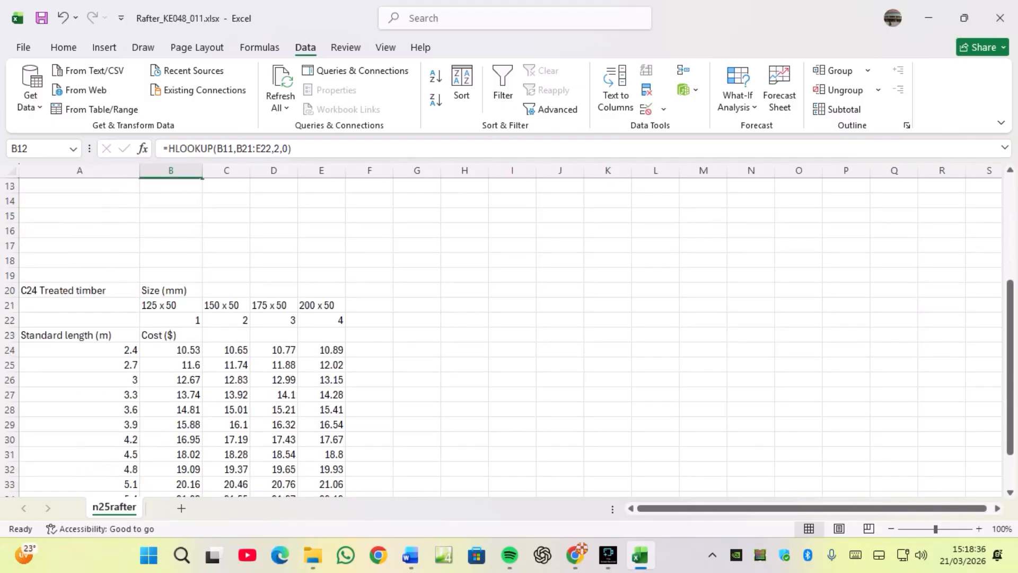
scroll(510, 334, up, 2)
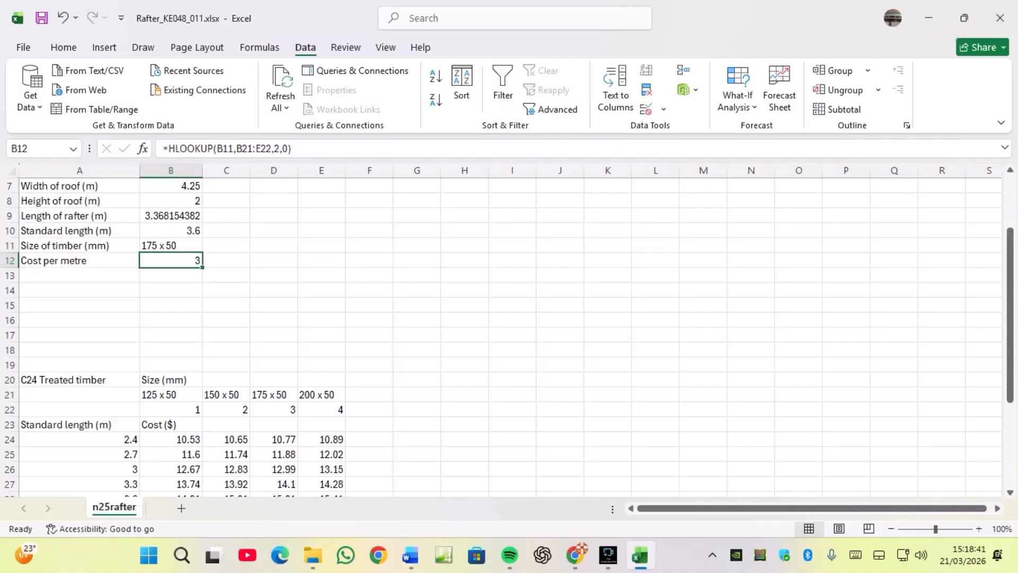
scroll(509, 334, down, 3)
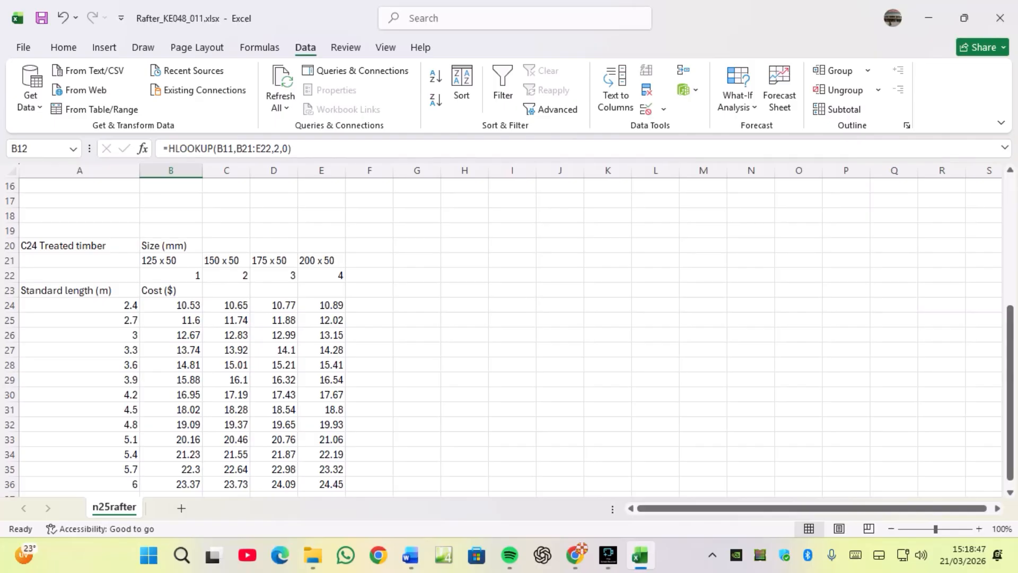
scroll(509, 334, up, 3)
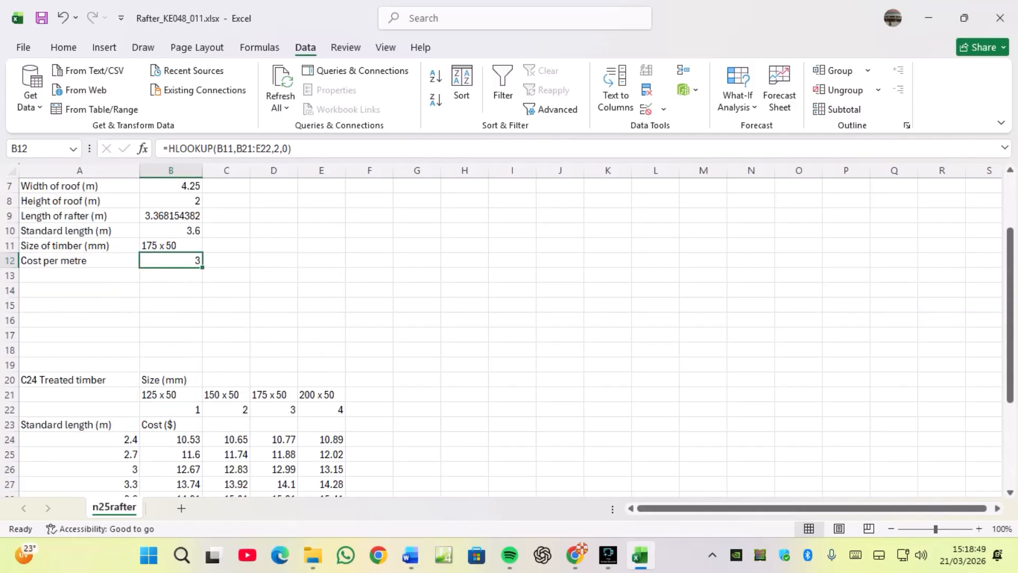
scroll(509, 334, down, 2)
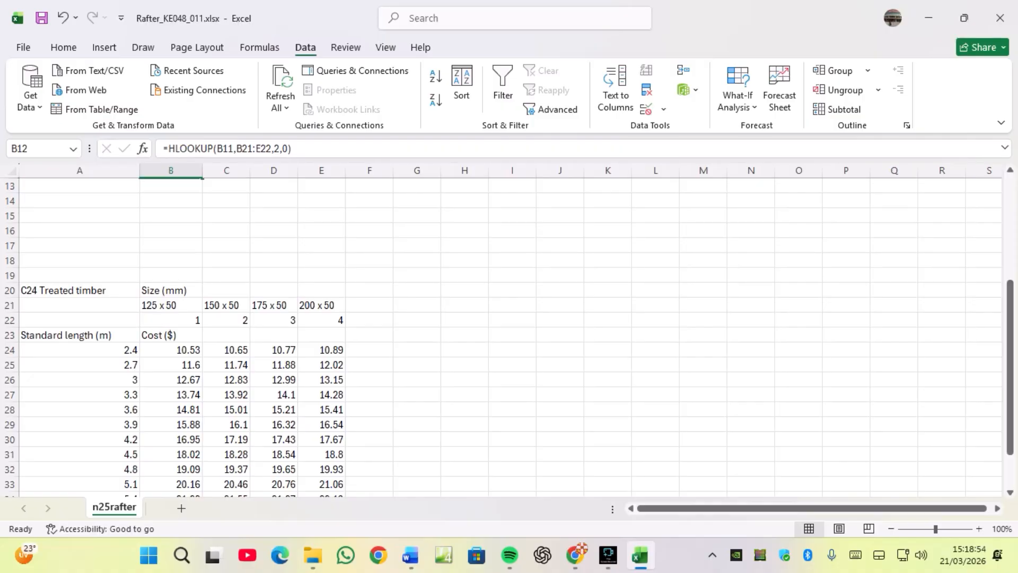
click(273, 409)
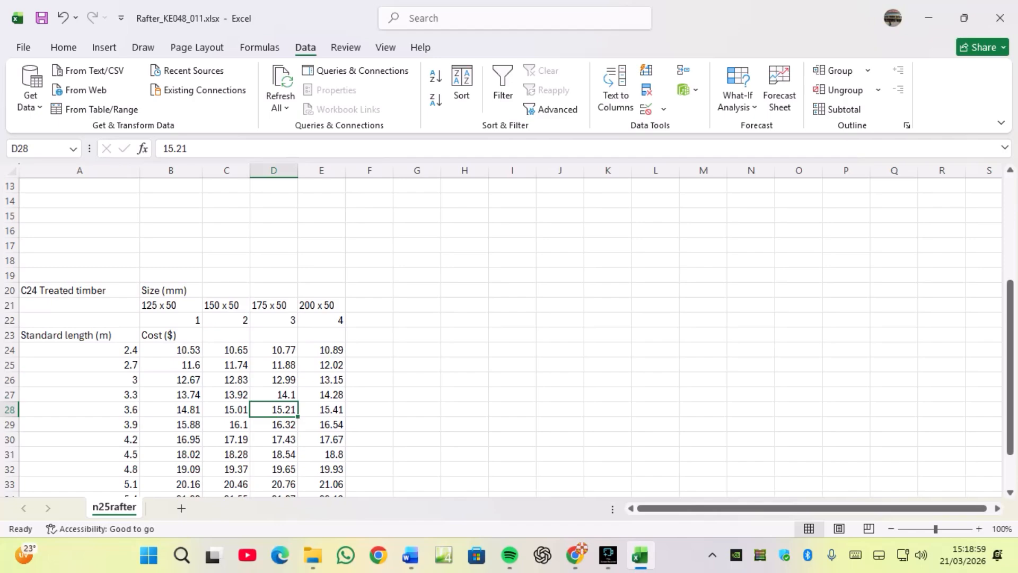
scroll(509, 334, up, 4)
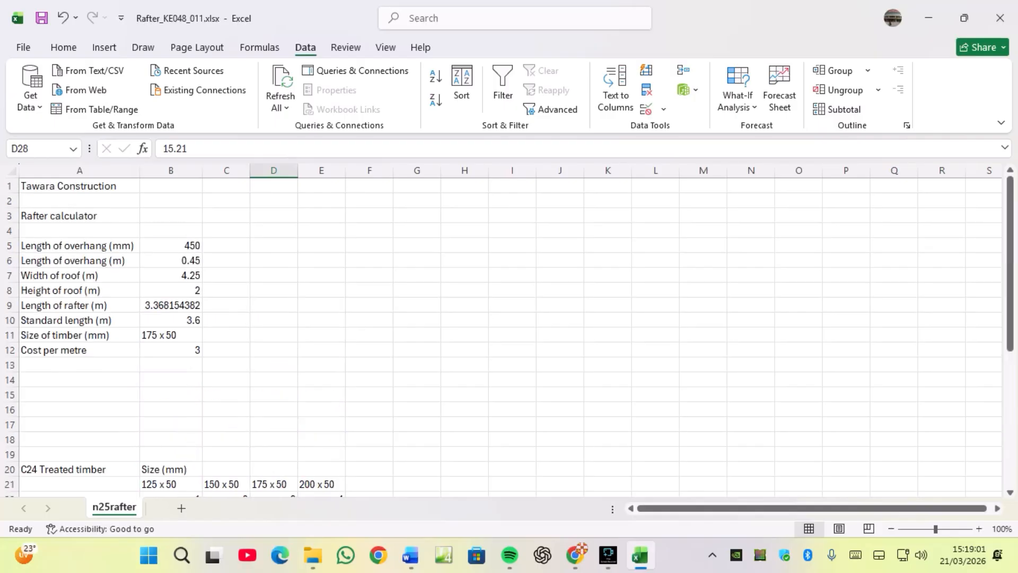
click(170, 350)
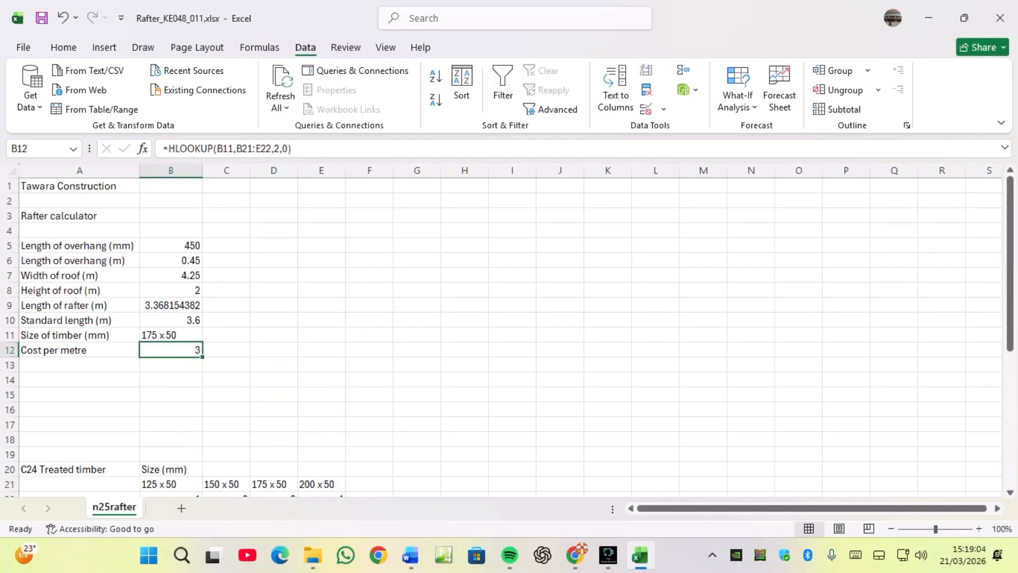
Choose 150 x 50 from B11's drop-down list and compare its 3.6 m cost in the table.
click(170, 336)
click(209, 335)
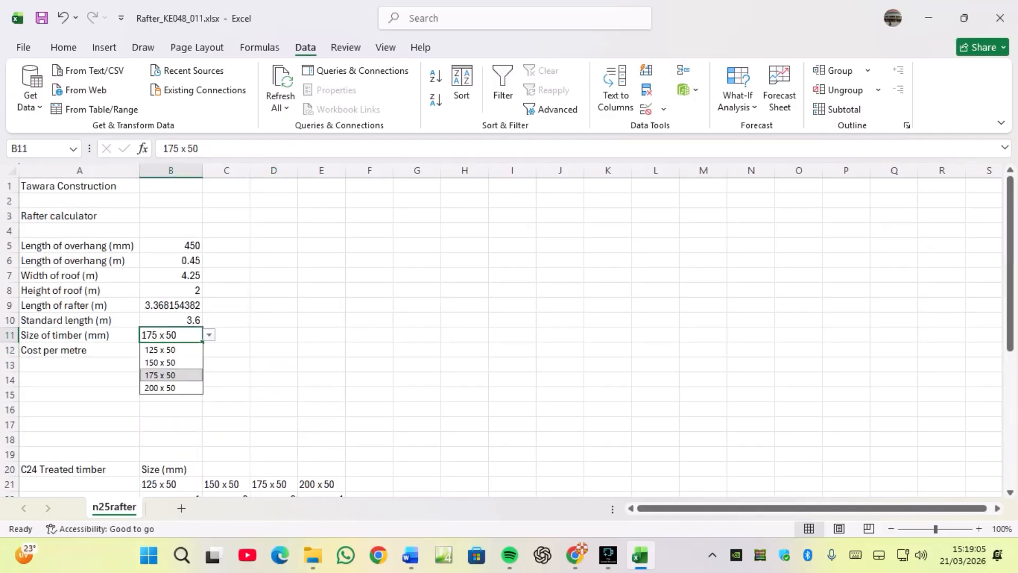
click(171, 362)
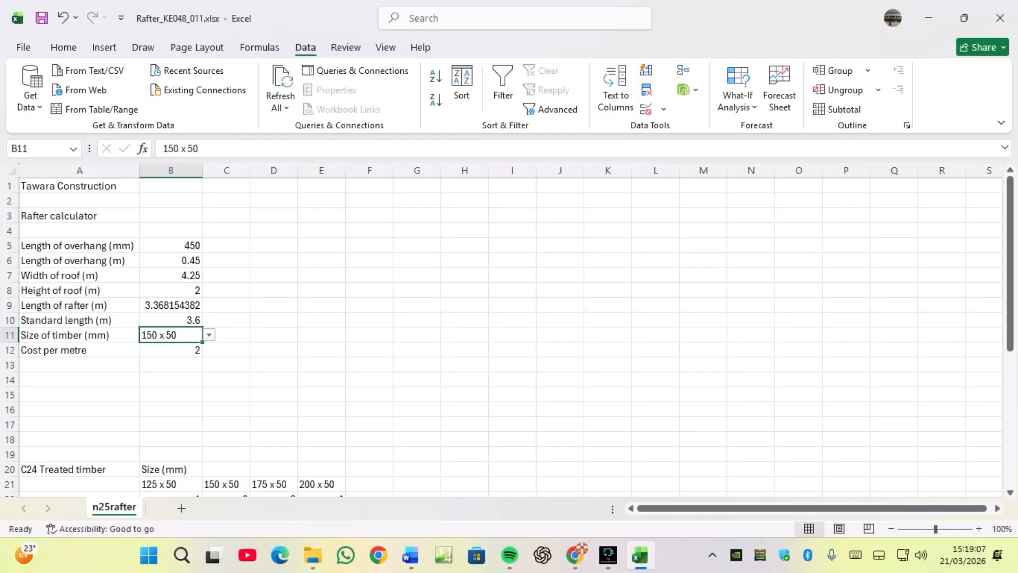
scroll(509, 334, down, 3)
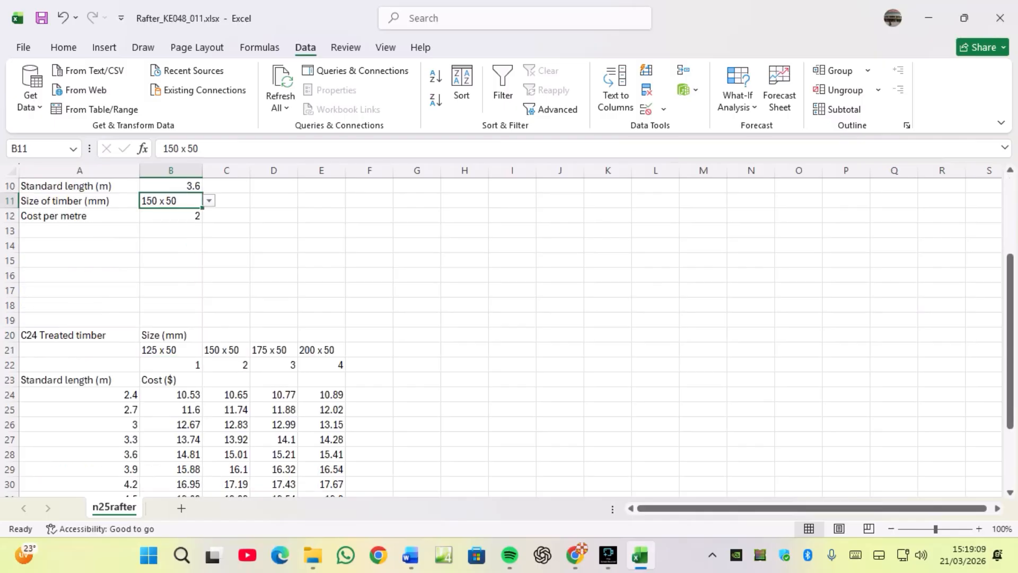
click(226, 454)
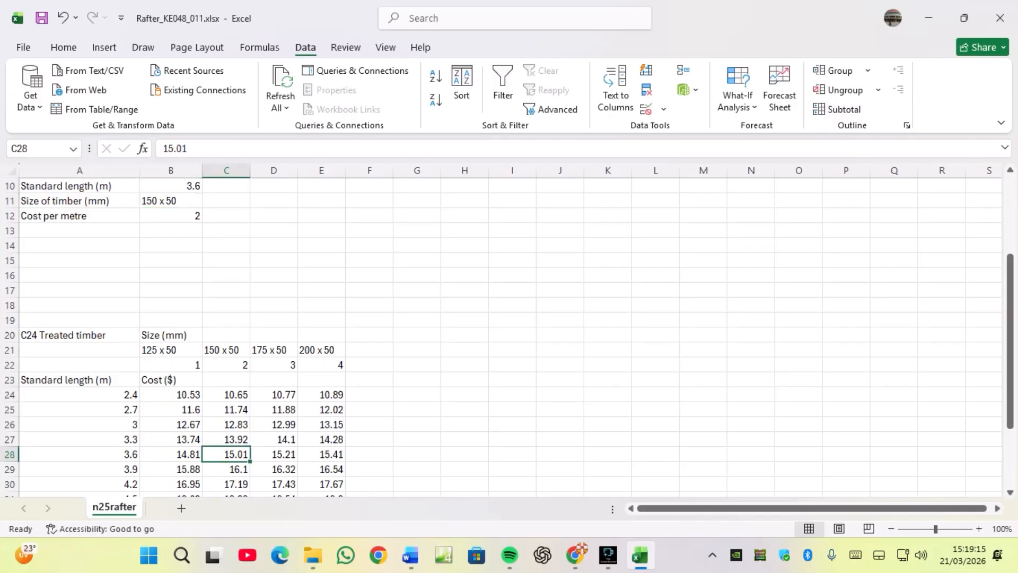
click(171, 216)
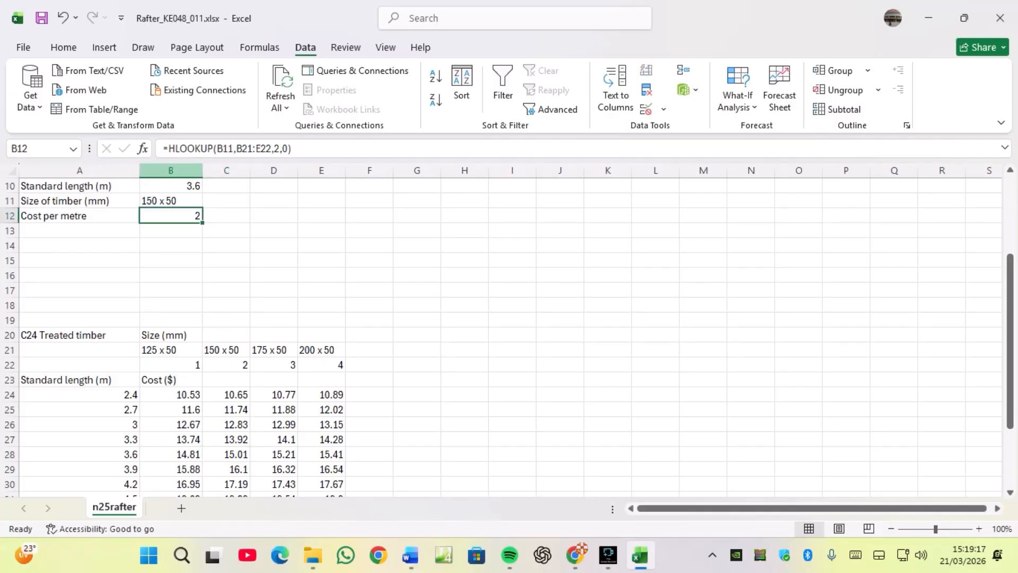
Replace B12's formula with a VLOOKUP function and open its function arguments dialog.
drag(295, 149, 163, 149)
right_click(178, 149)
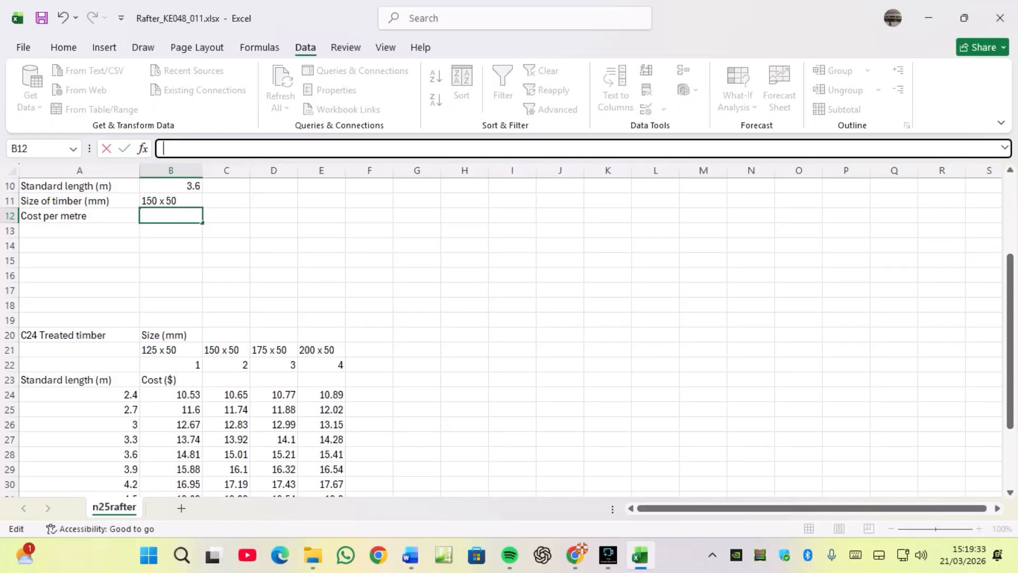
text(=VLOO)
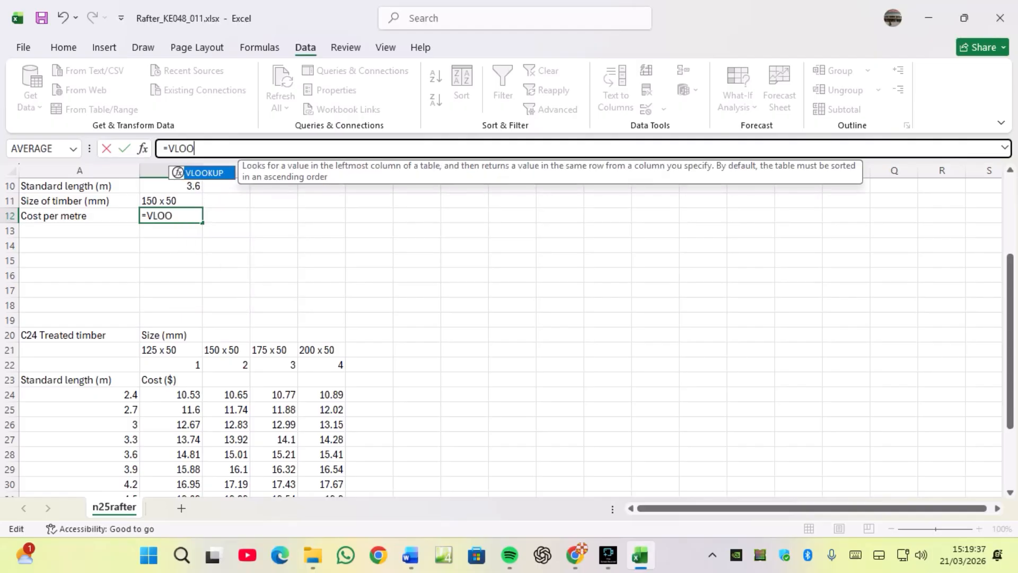
text(K)
key(BackSpace)
text(L)
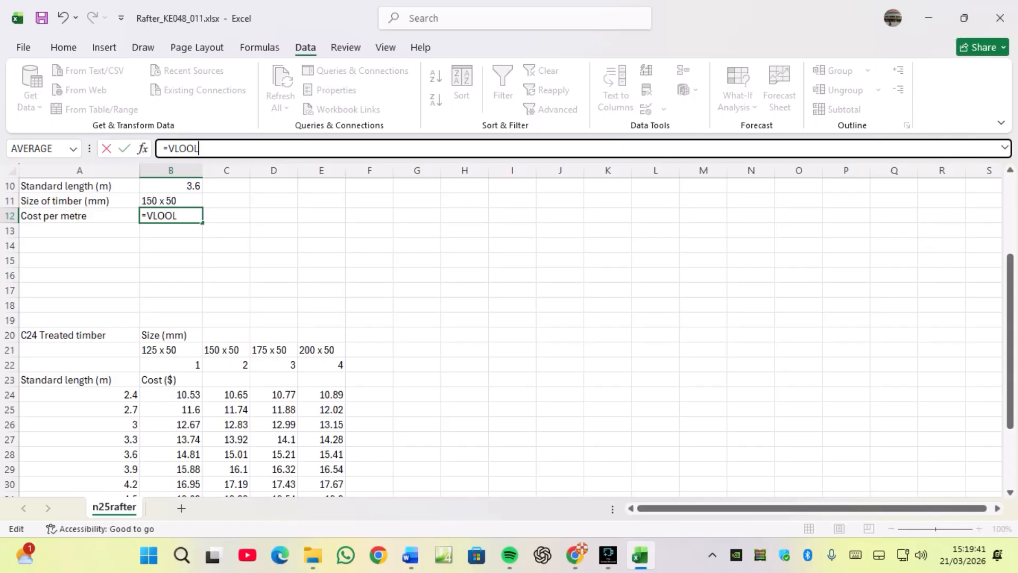
key(BackSpace)
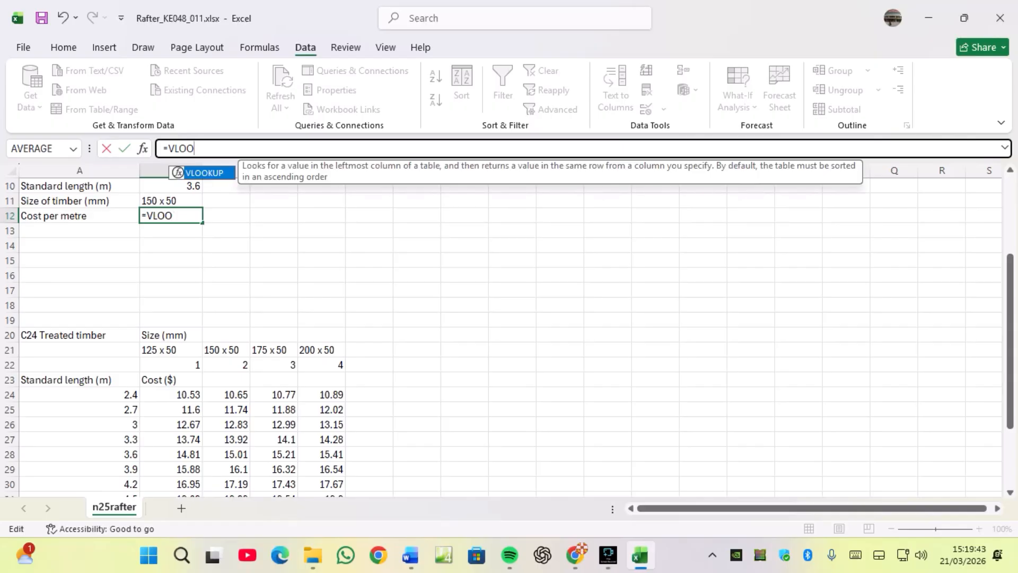
text(KUP()
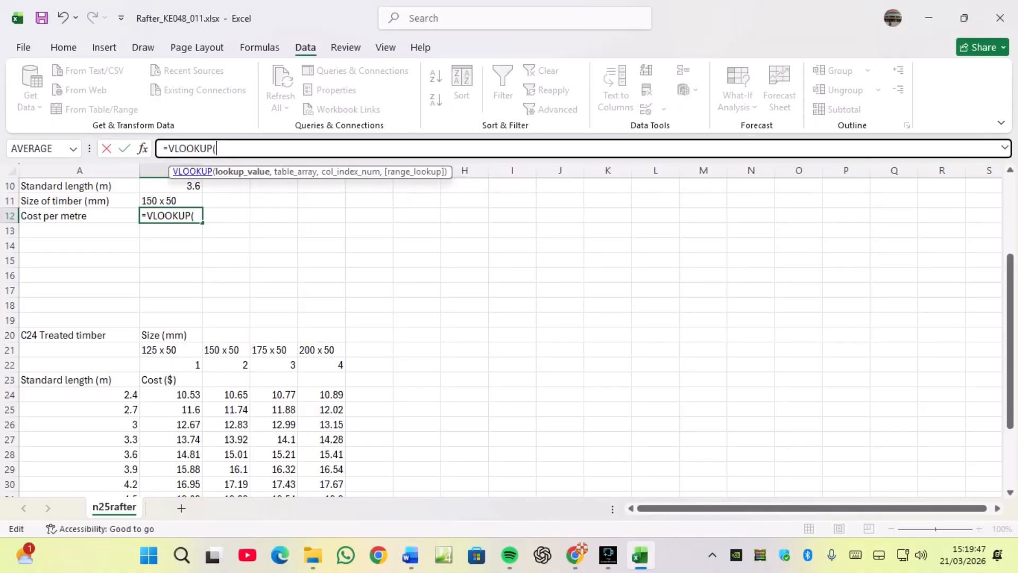
key(ctrl+a)
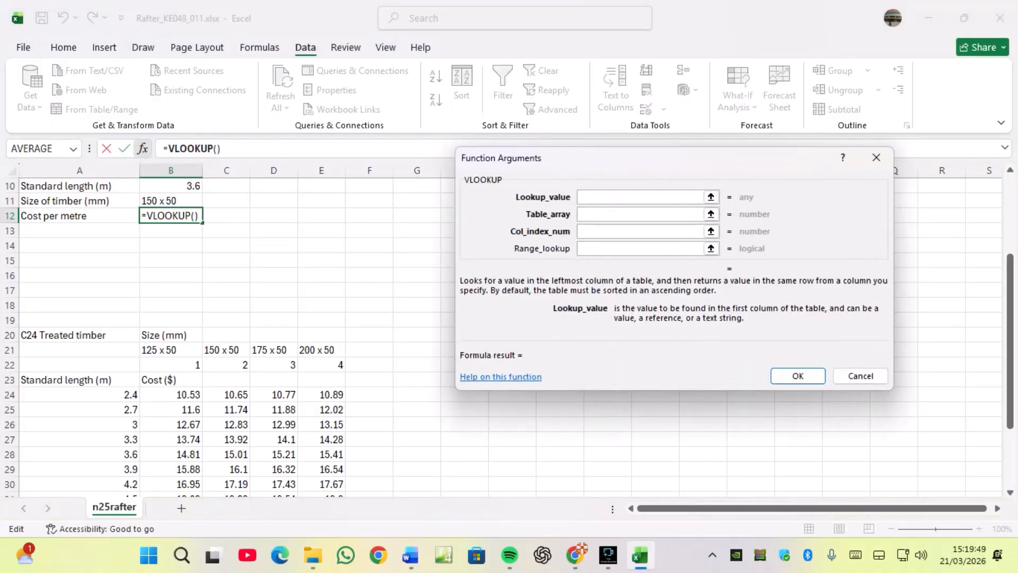
scroll(228, 334, up, 1)
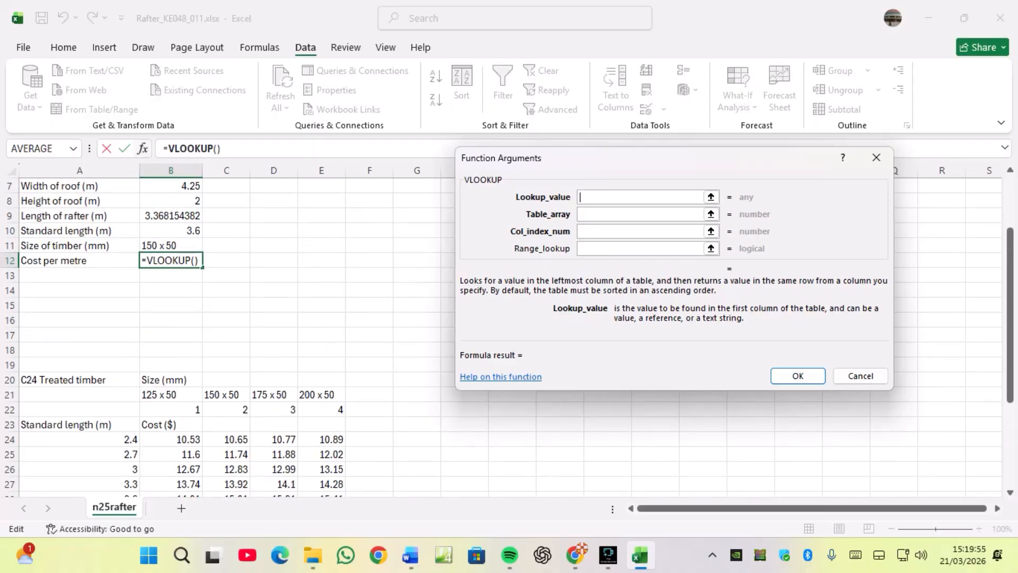
Set the VLOOKUP lookup value to B10 and the table array to the cost table A24:E36.
click(171, 231)
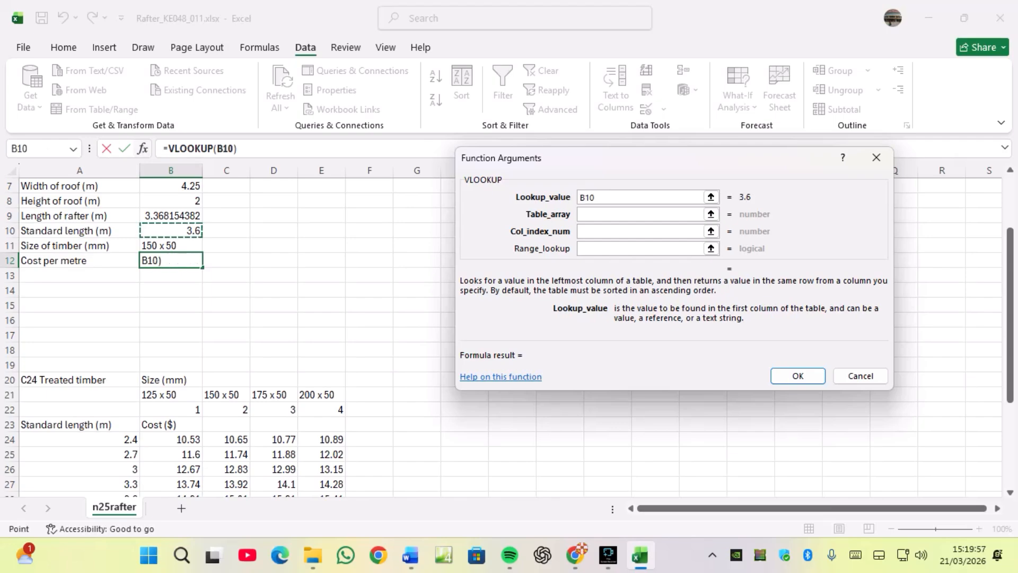
click(639, 215)
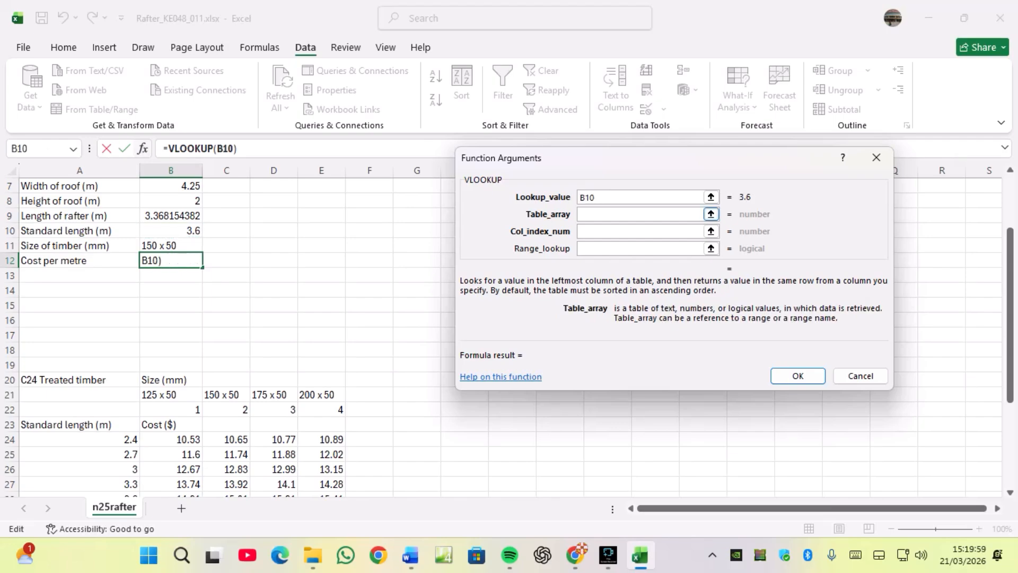
scroll(213, 345, down, 2)
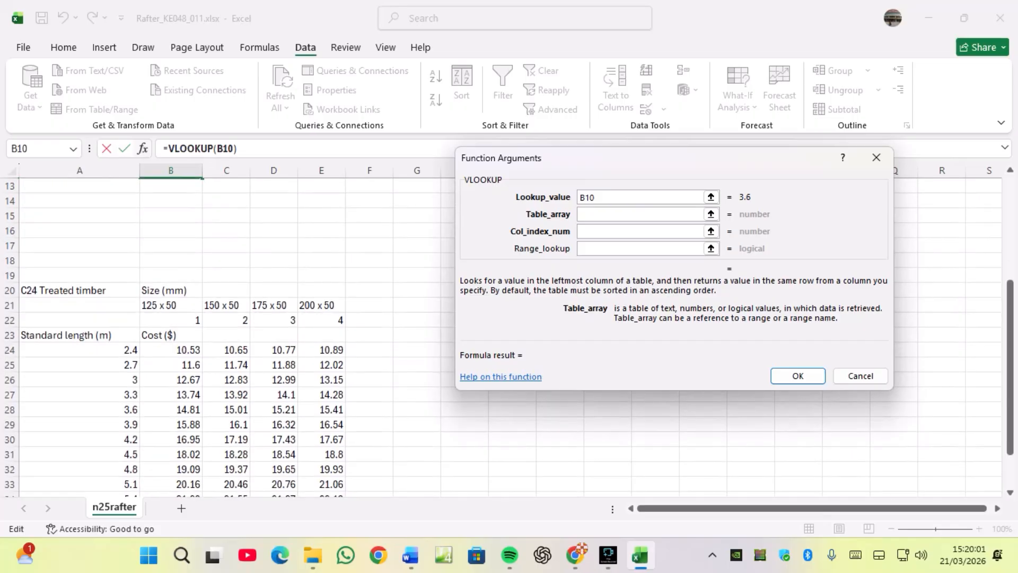
drag(79, 350, 340, 472)
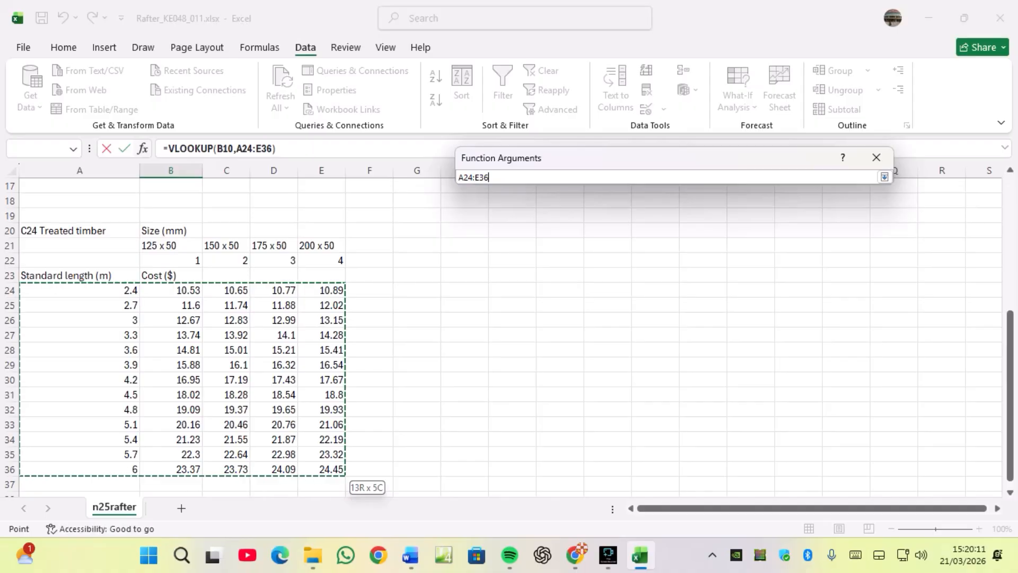
key(Return)
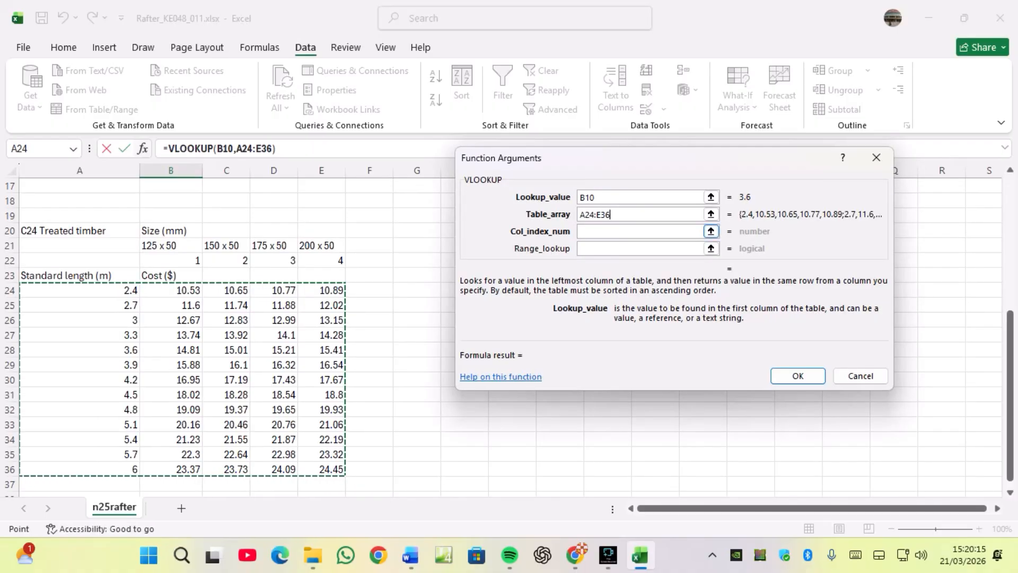
Paste the copied HLOOKUP(B11,B21:E22,2,0) formula in as the VLOOKUP column index number.
click(641, 231)
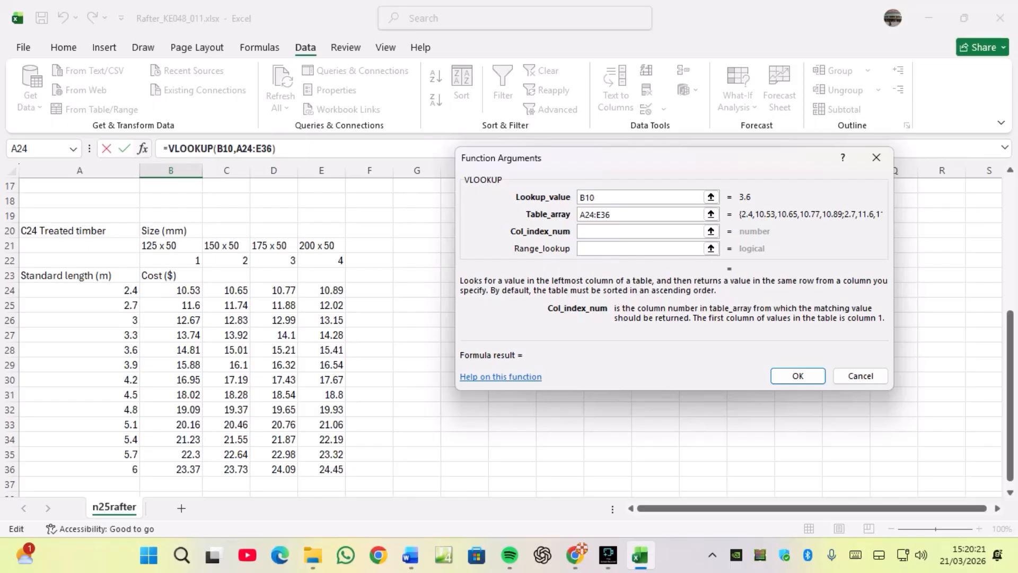
right_click(584, 231)
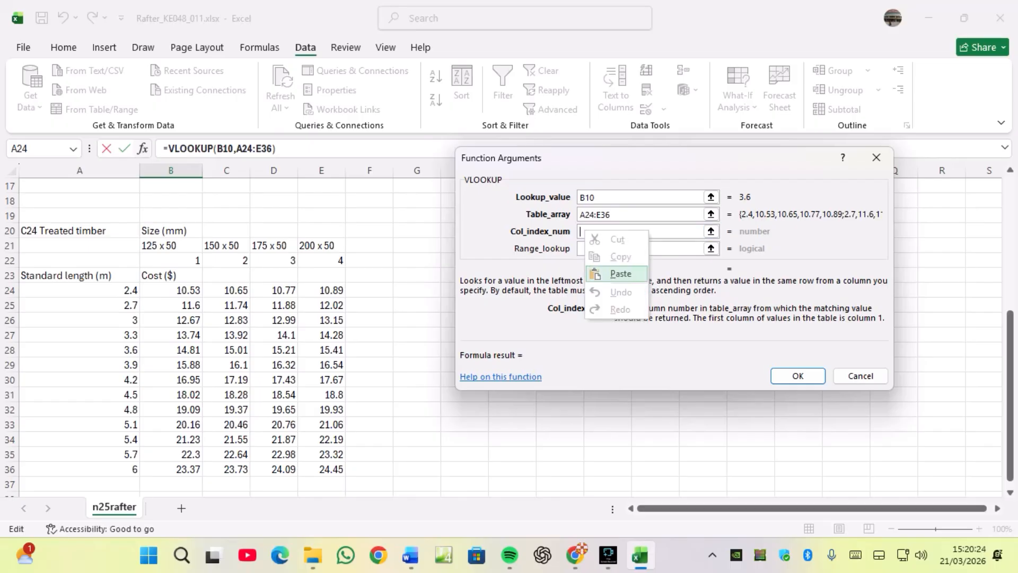
click(618, 274)
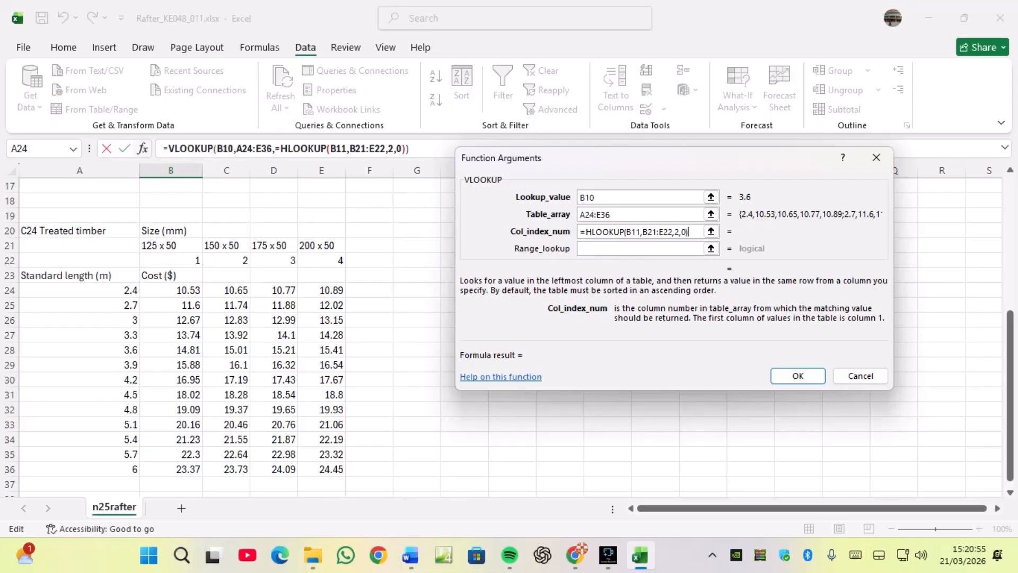
Try to complete the VLOOKUP with column index =HLOOKUP(B11,B21:E22,2,0)+1 and range lookup 0.
text(+1)
click(694, 249)
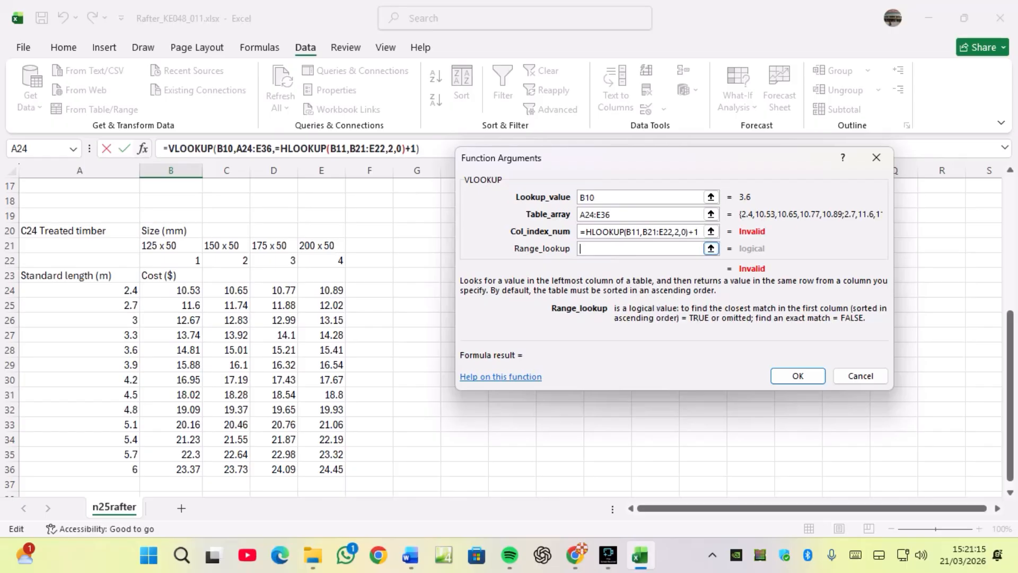
click(641, 231)
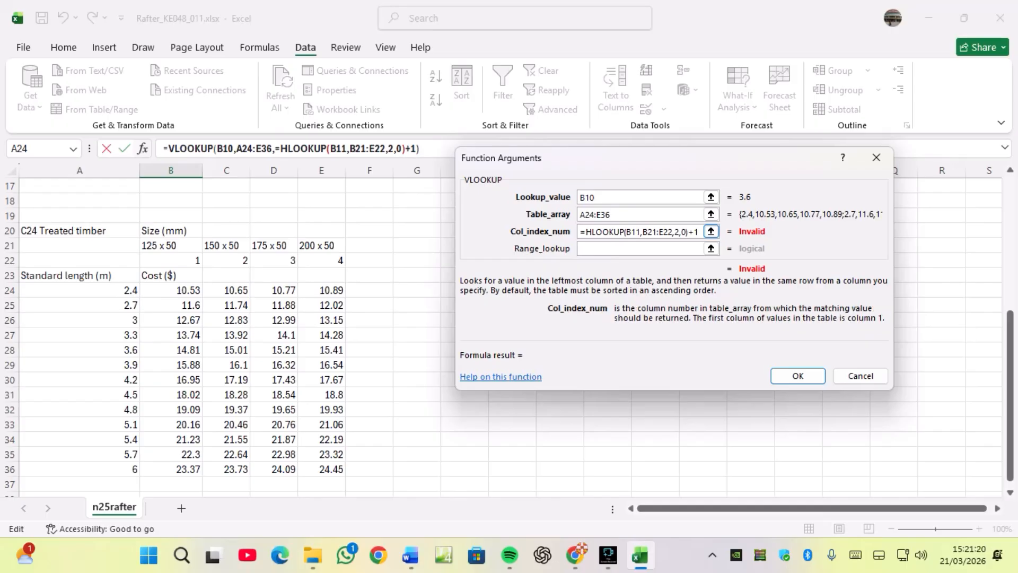
key(BackSpace)
text(2)
key(Tab)
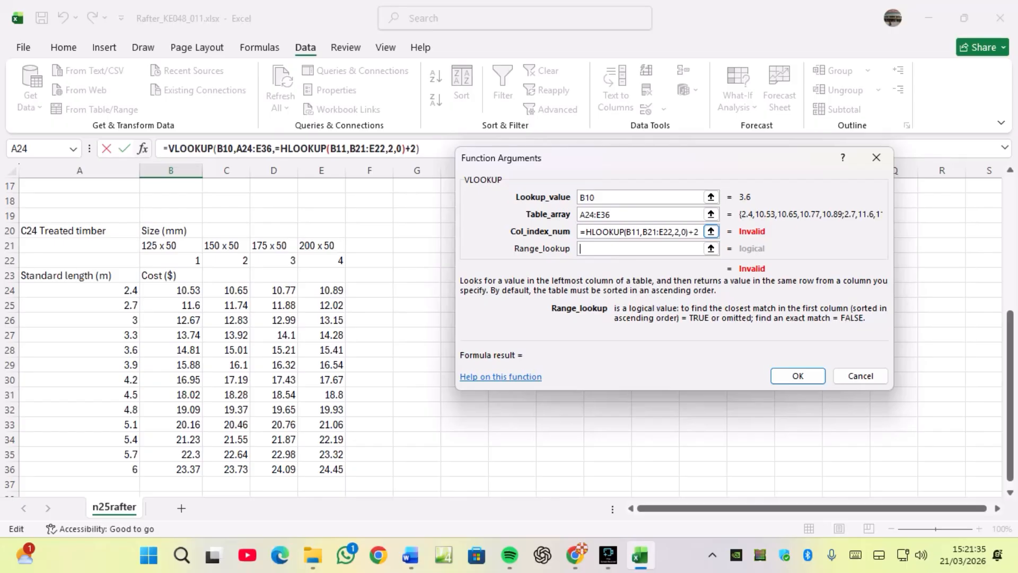
key(shift+Tab)
key(Left)
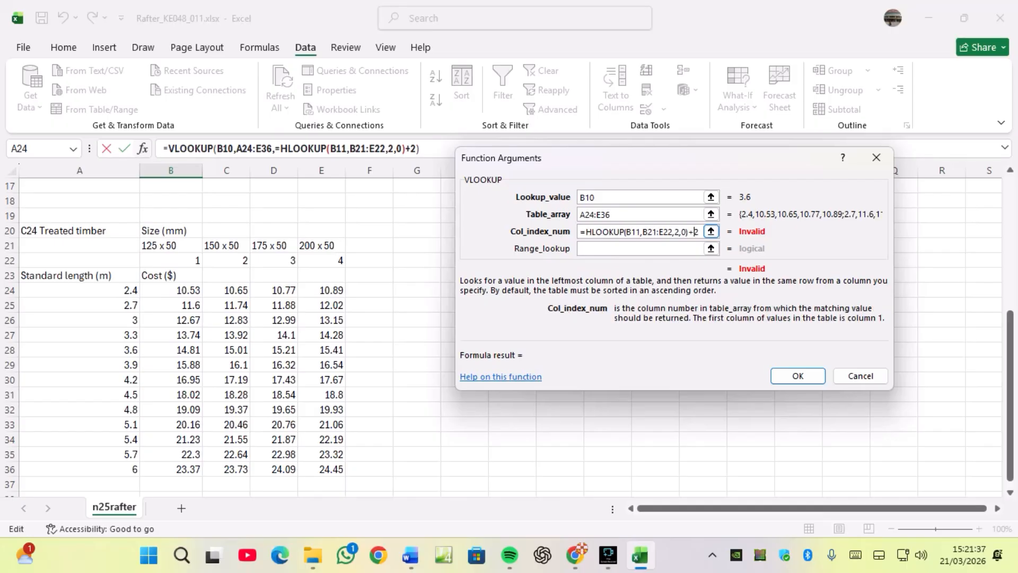
key(BackSpace)
text(1)
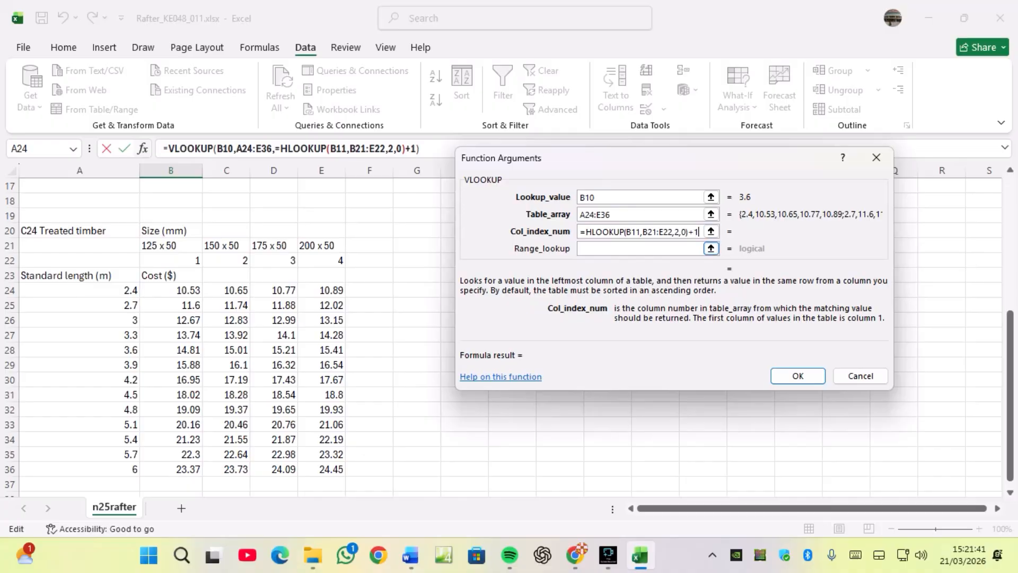
key(Tab)
text(0)
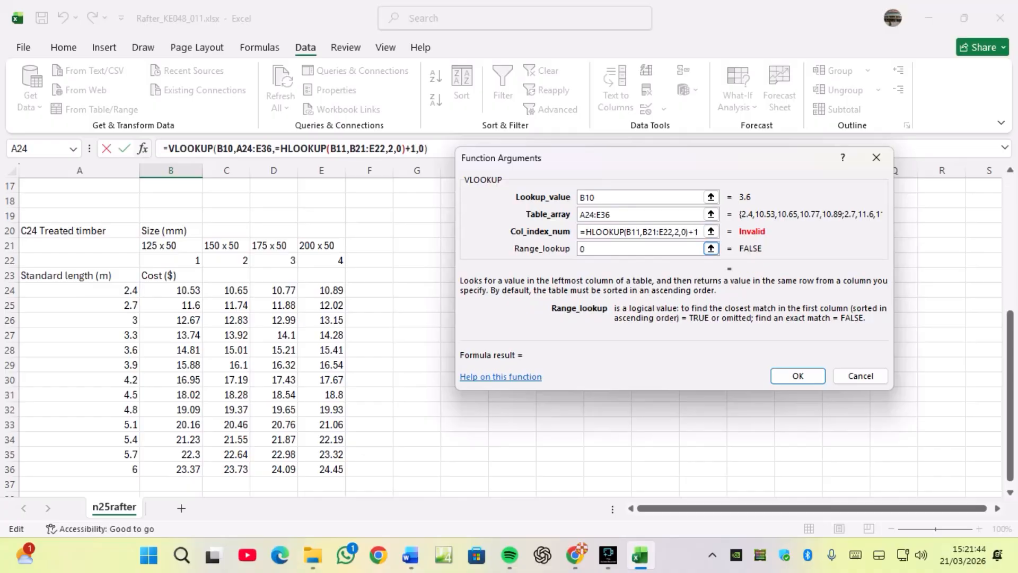
click(797, 375)
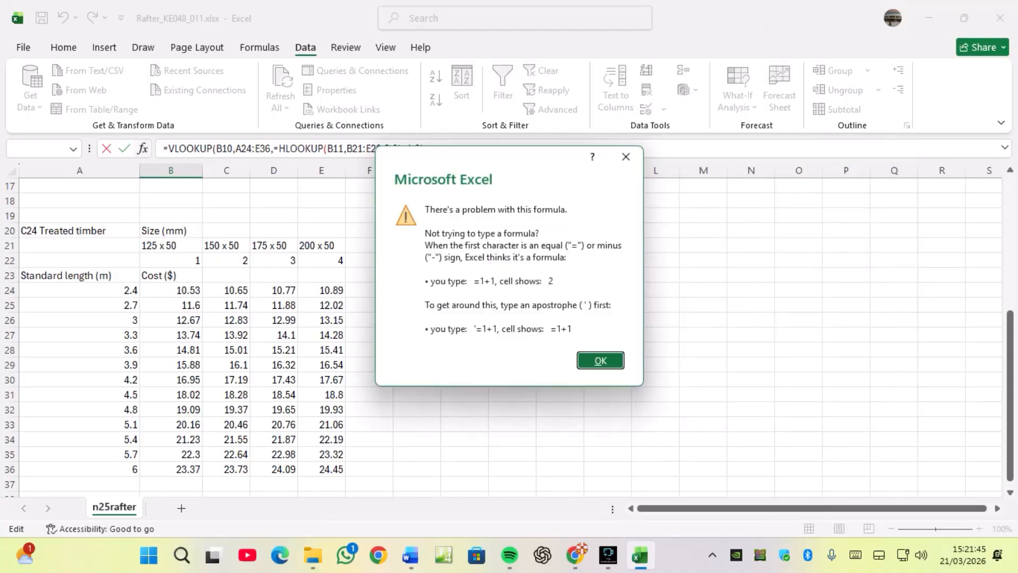
key(Return)
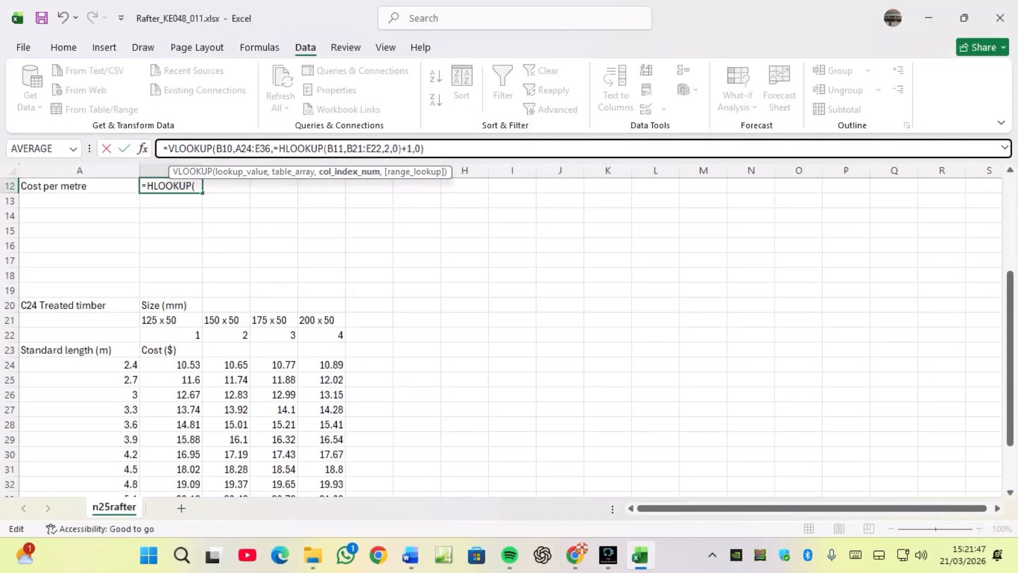
Abandon the broken edit and clear cell B12.
scroll(508, 336, up, 4)
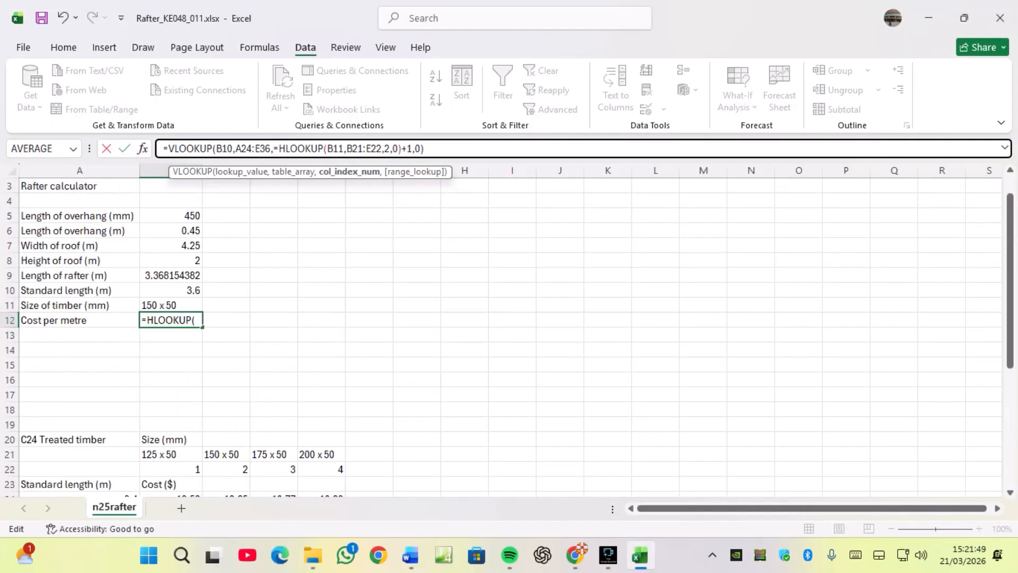
key(BackSpace)
key(BackSpace)
key(BackSpace)
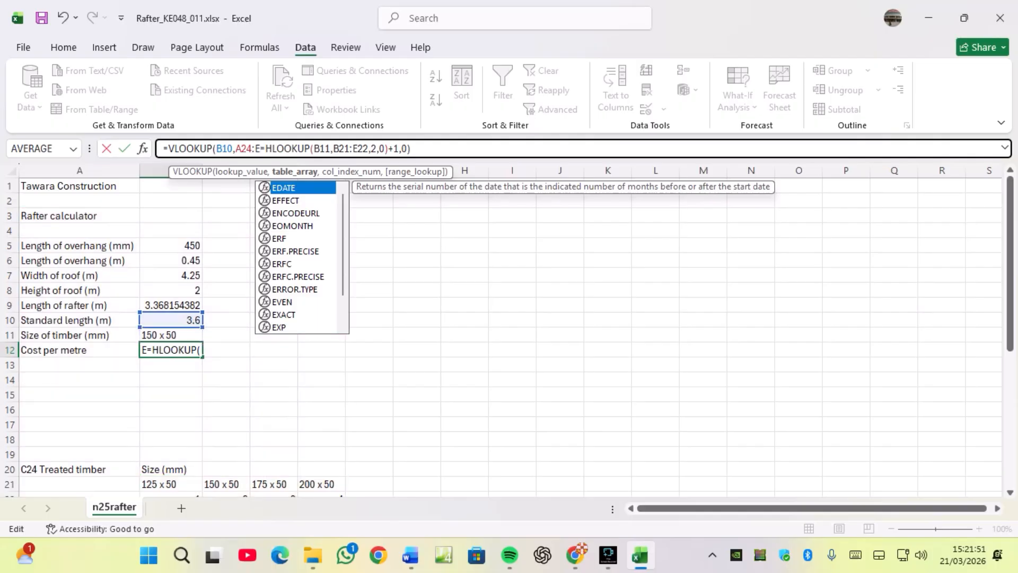
key(Escape)
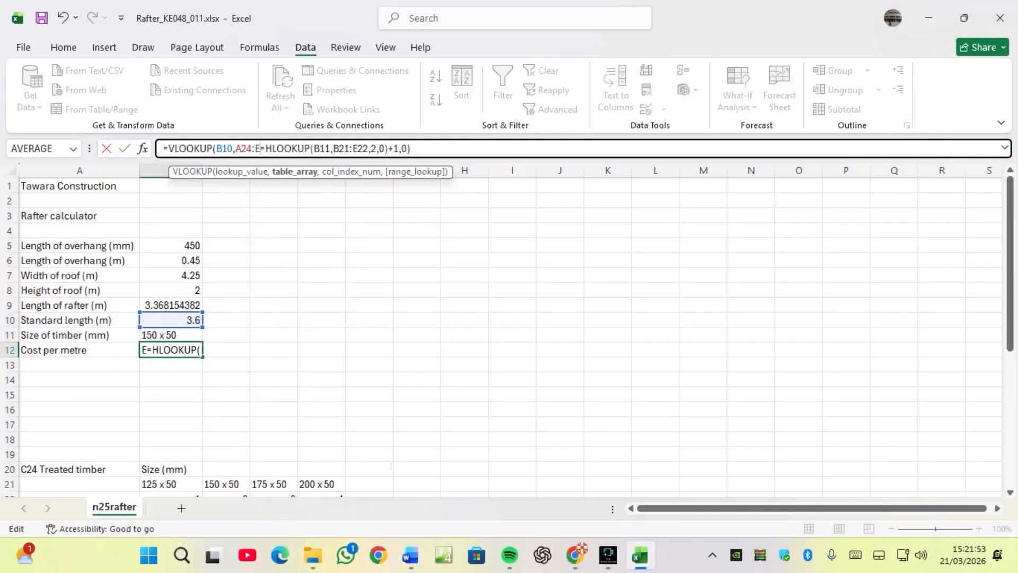
click(226, 410)
click(171, 350)
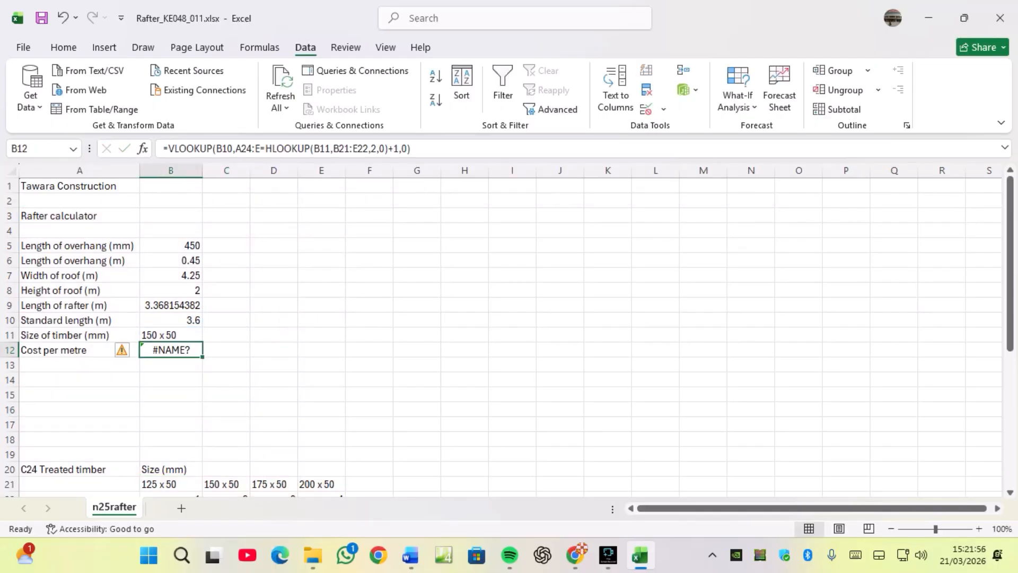
key(Delete)
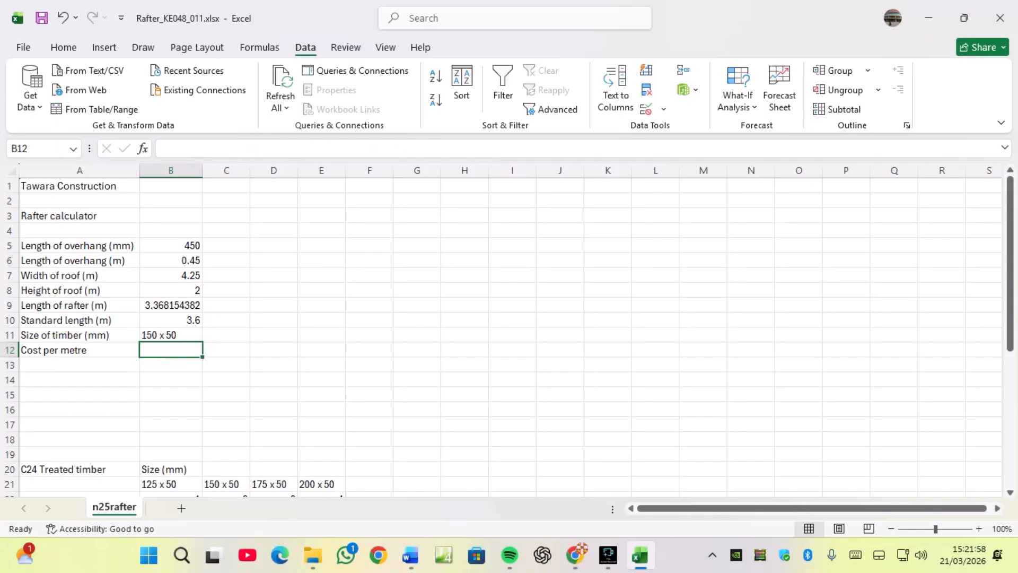
Start an HLOOKUP formula in B12 and open its function arguments dialog.
text(=)
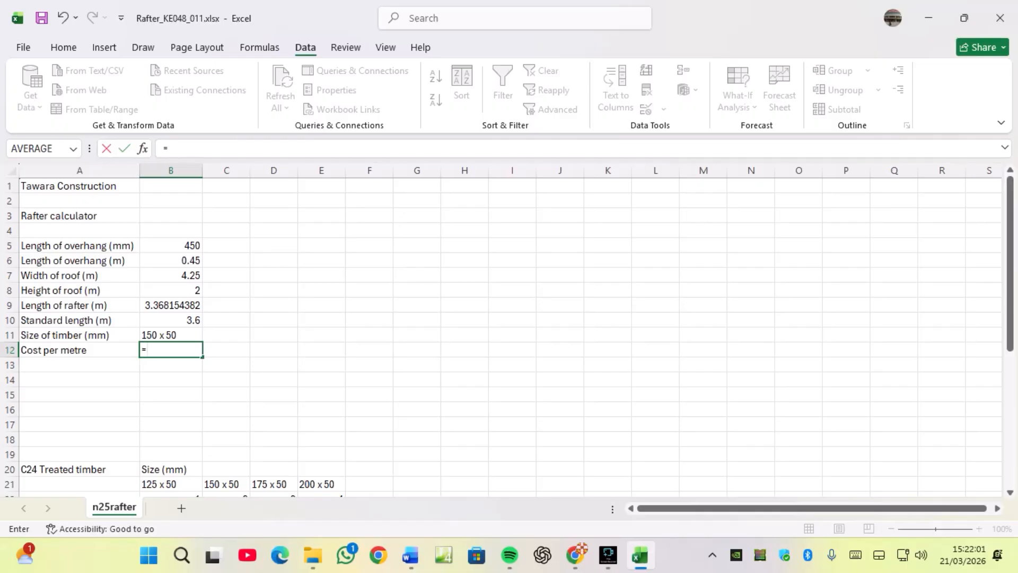
text(H)
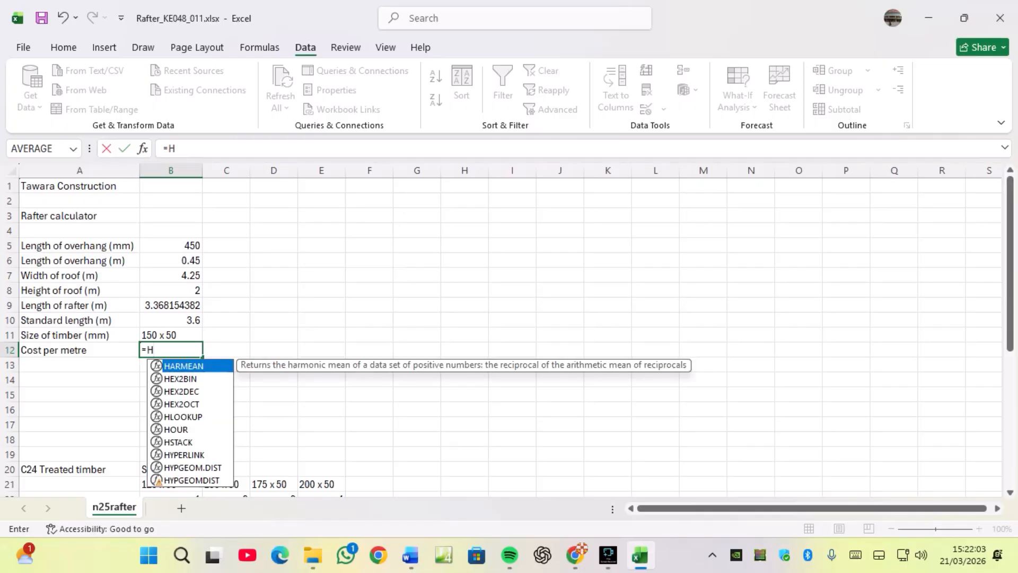
text(LOO)
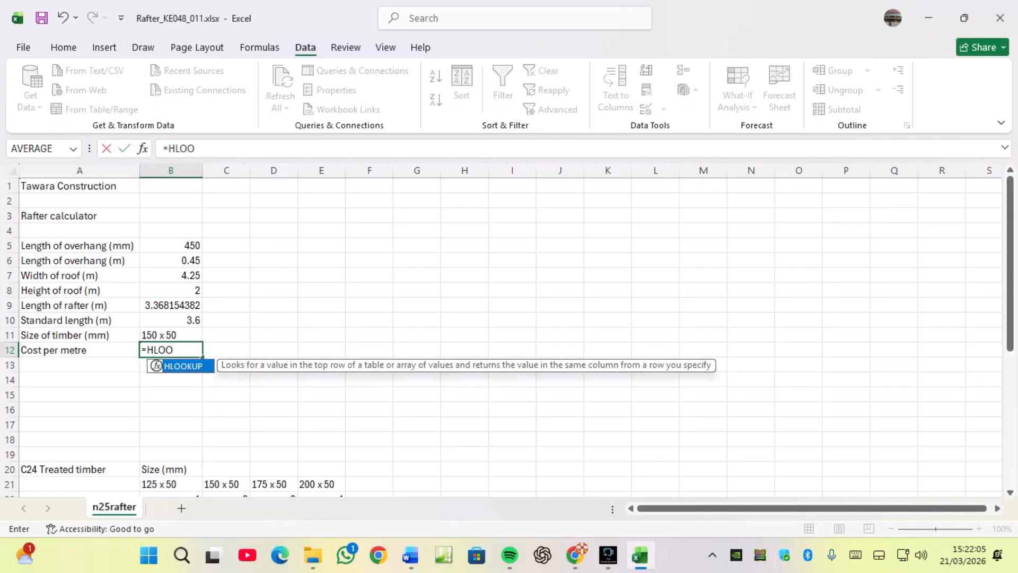
text(KUP()
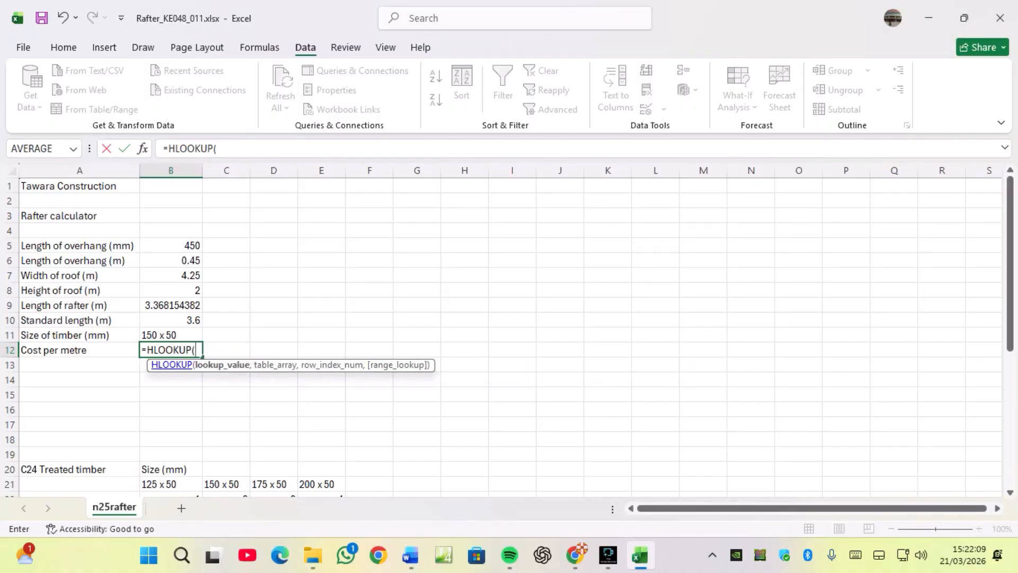
key(ctrl+a)
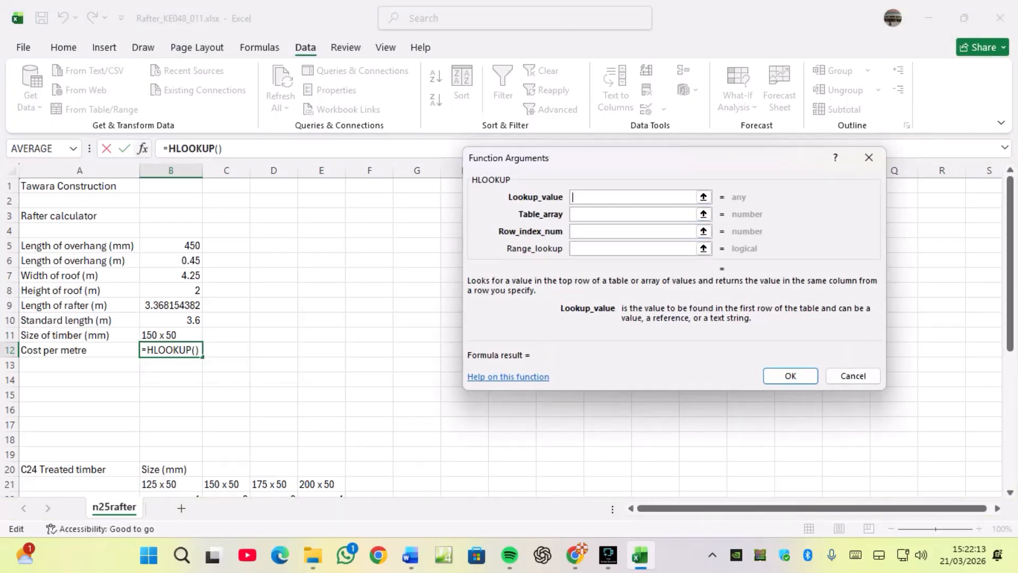
Set the HLOOKUP lookup value B11, table array B21:E22, row index 2 and range lookup 0.
click(171, 336)
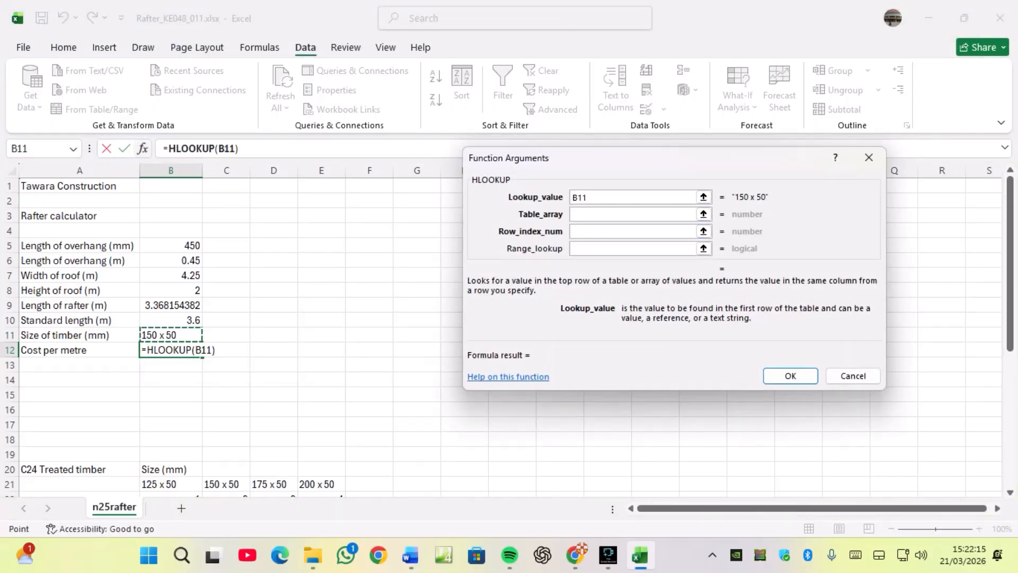
key(Tab)
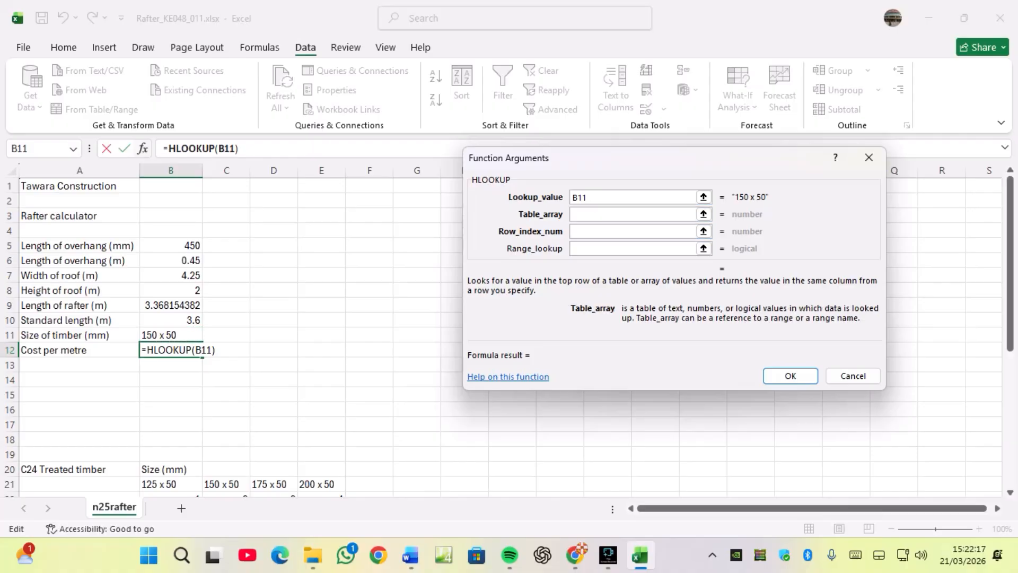
scroll(170, 318, down, 2)
click(165, 395)
drag(165, 395, 339, 412)
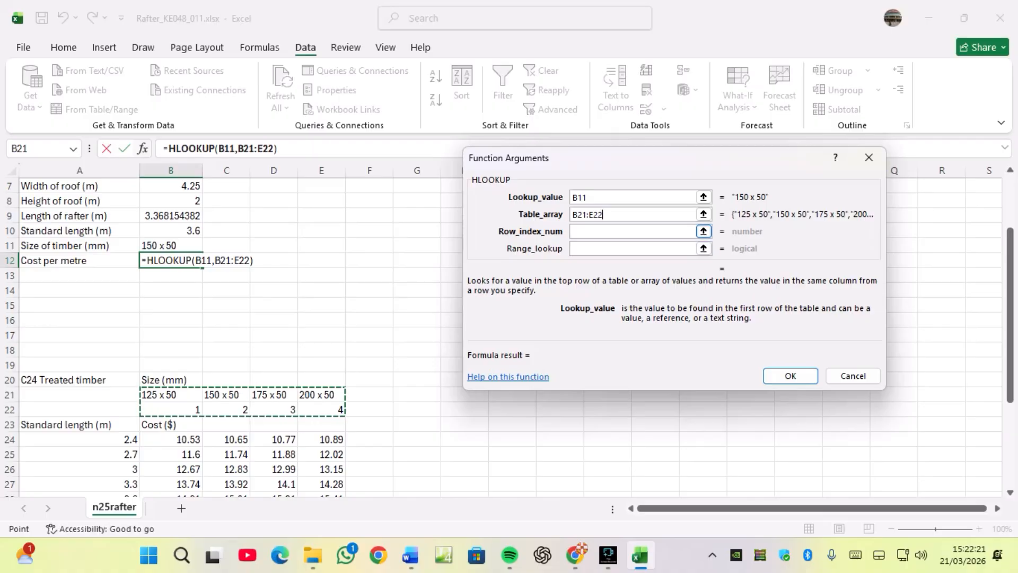
key(Tab)
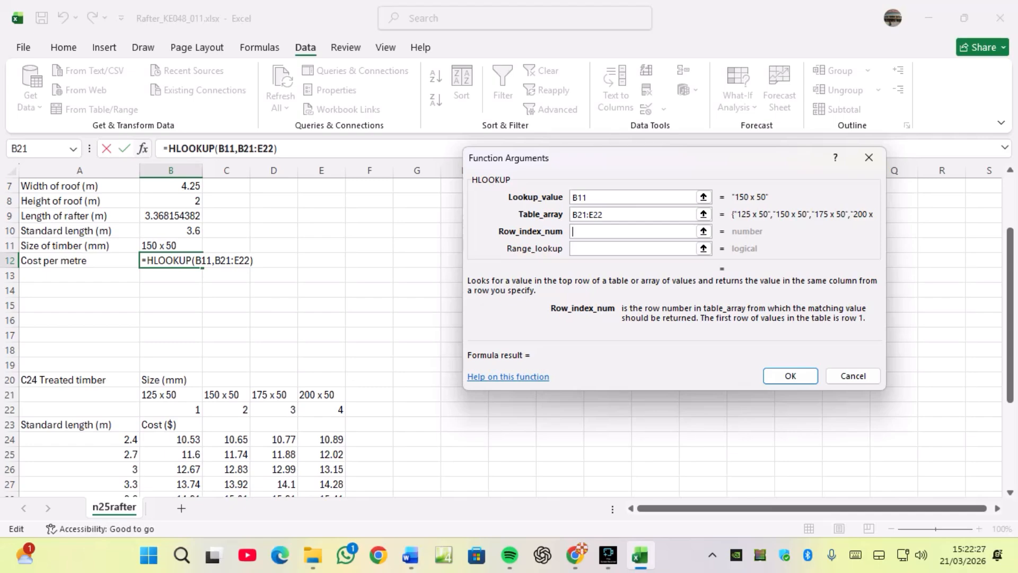
text(2)
key(Tab)
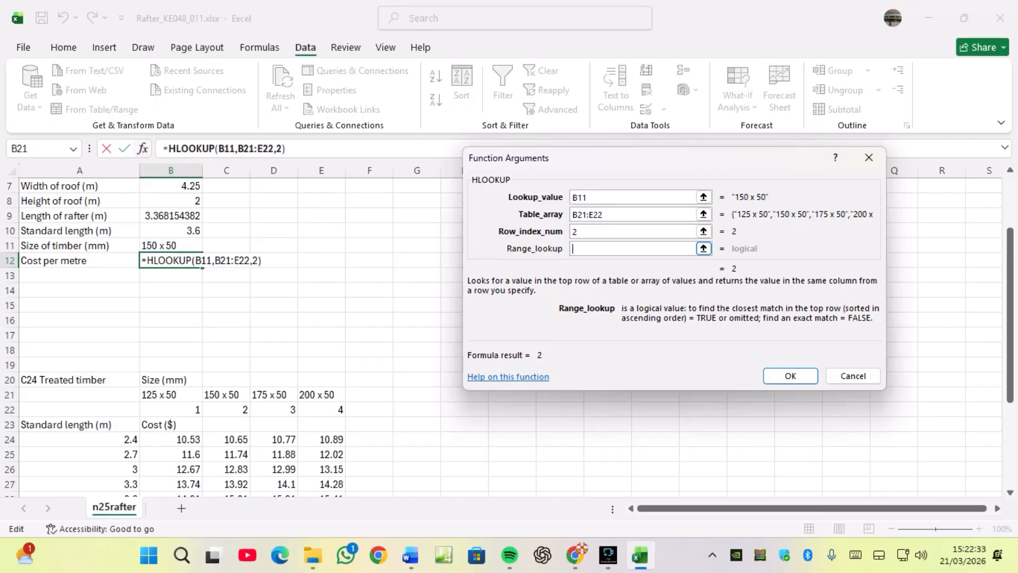
text(0)
click(790, 375)
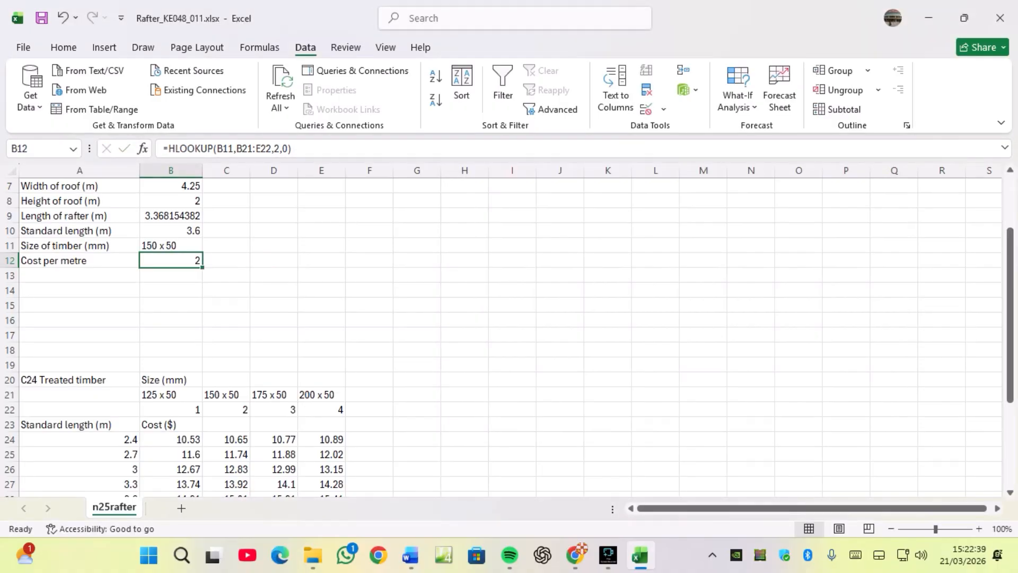
Cut the HLOOKUP(B11,B21:E22,2,0) text out of B12's formula, leaving only the equals sign.
click(170, 246)
click(171, 261)
mouse_move(296, 149)
mouse_down()
mouse_move(162, 149)
mouse_move(292, 149)
mouse_up()
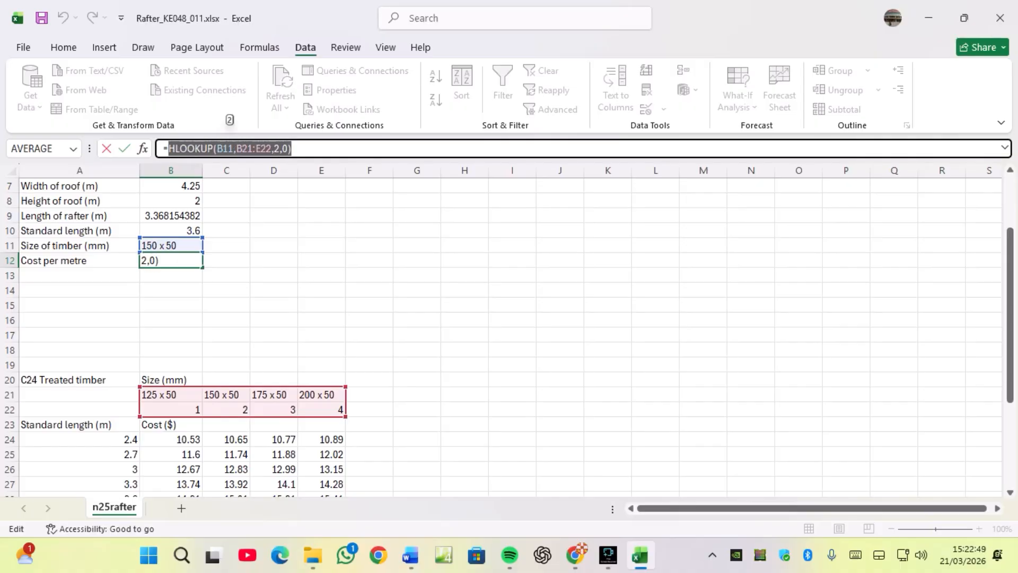
right_click(265, 150)
click(299, 161)
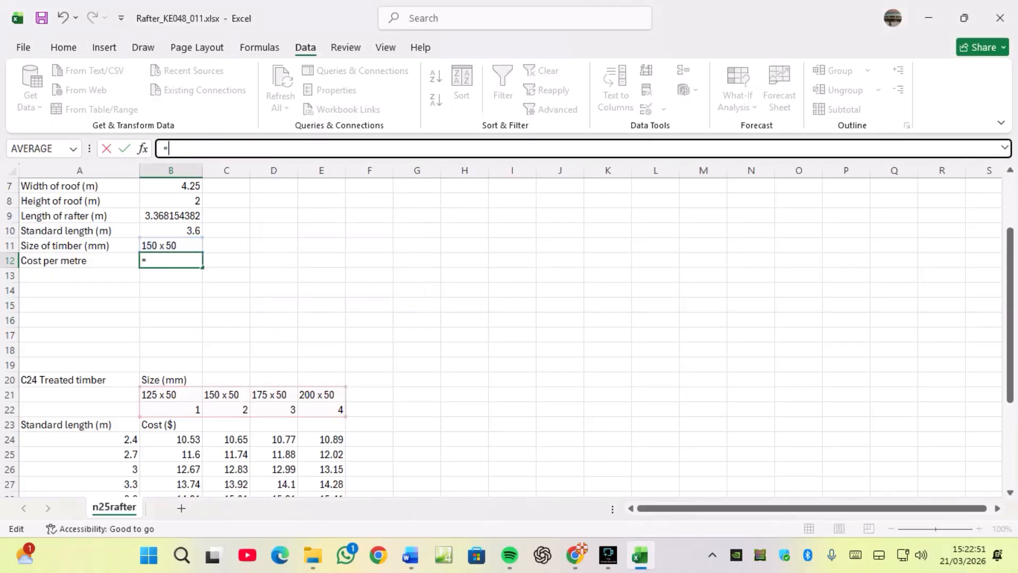
Start a VLOOKUP in B12 with lookup value B10 and table array A24:E36 in its arguments dialog.
click(159, 261)
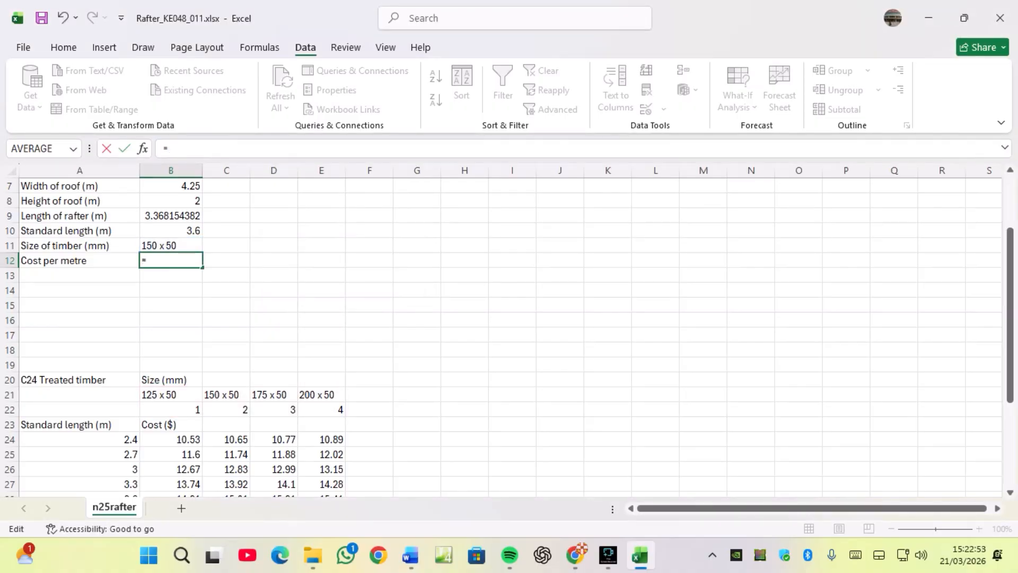
text(VLOO)
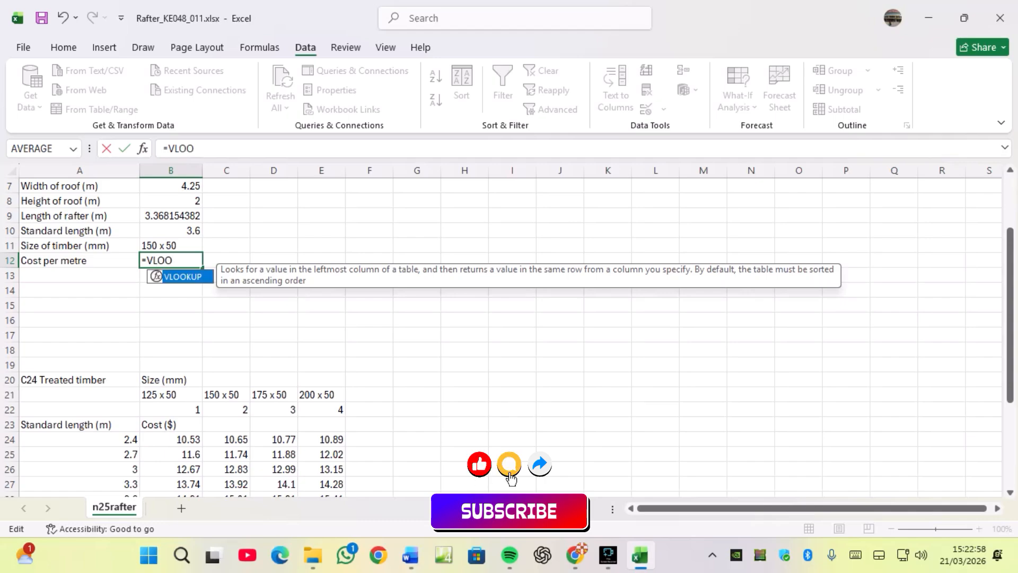
text(KUP()
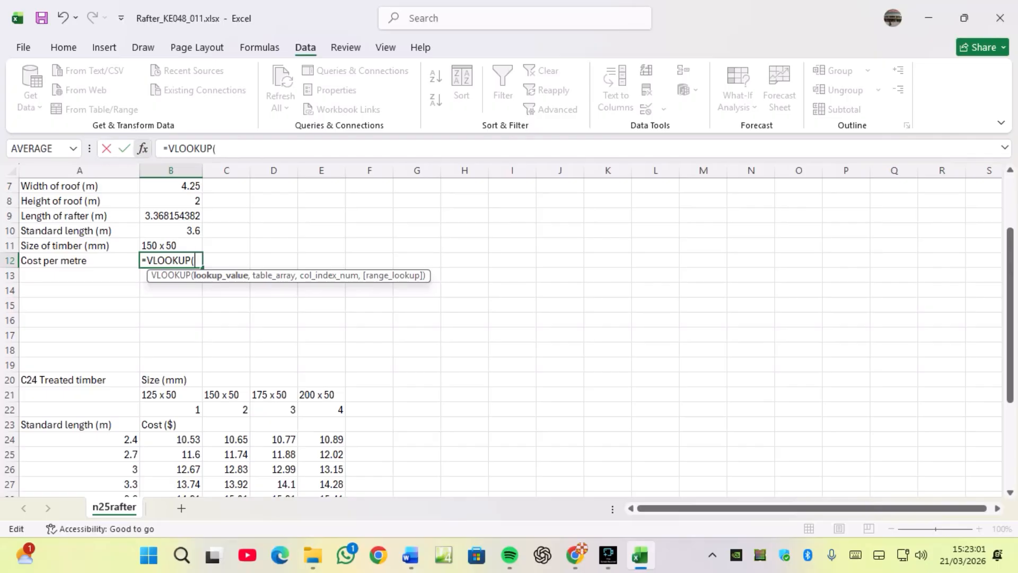
click(142, 148)
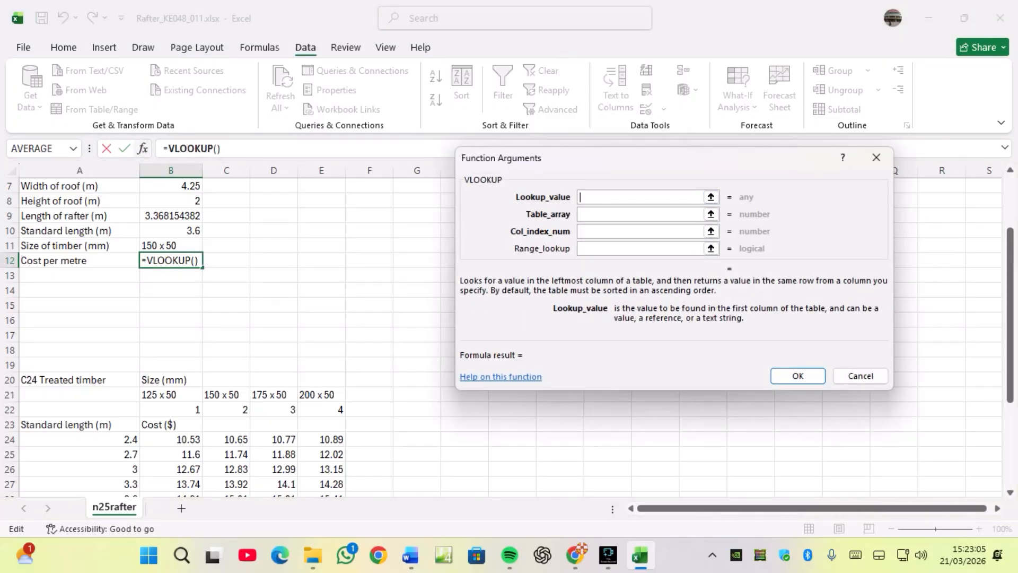
click(171, 231)
click(642, 214)
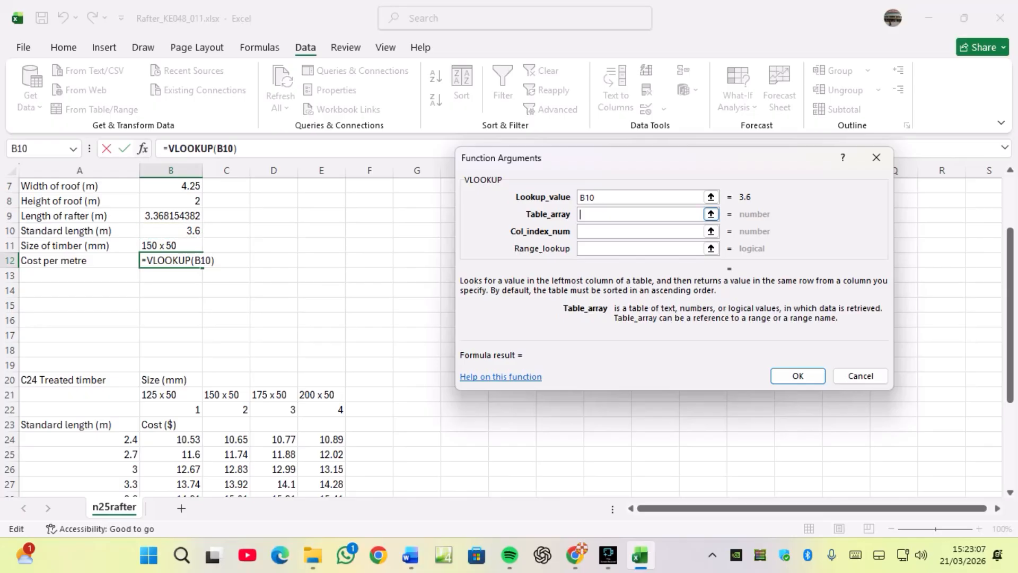
drag(106, 439, 342, 471)
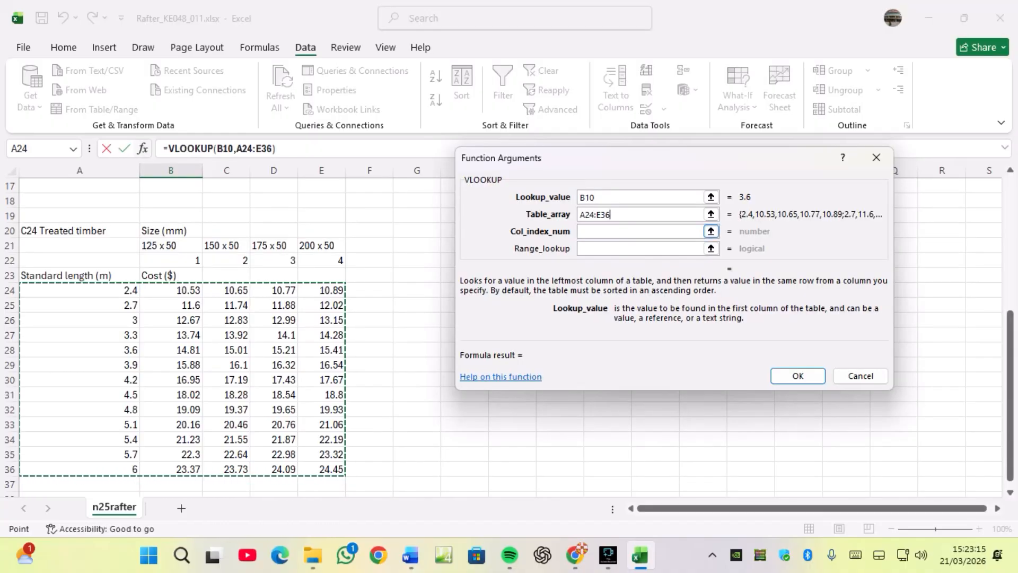
Paste HLOOKUP(B11,B21:E22,2,0) as the column index number and add +1 to it.
key(Tab)
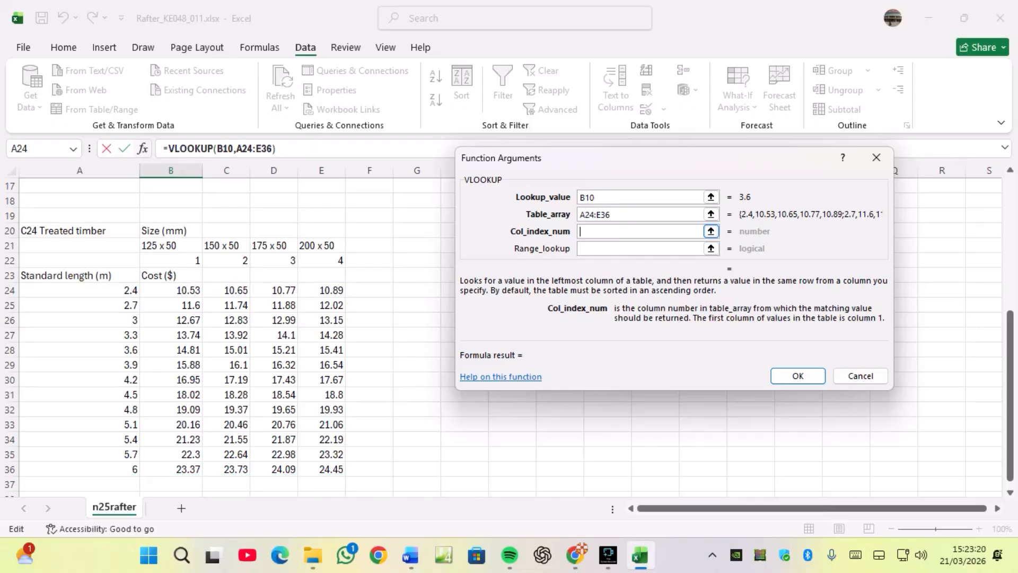
key(ctrl+v)
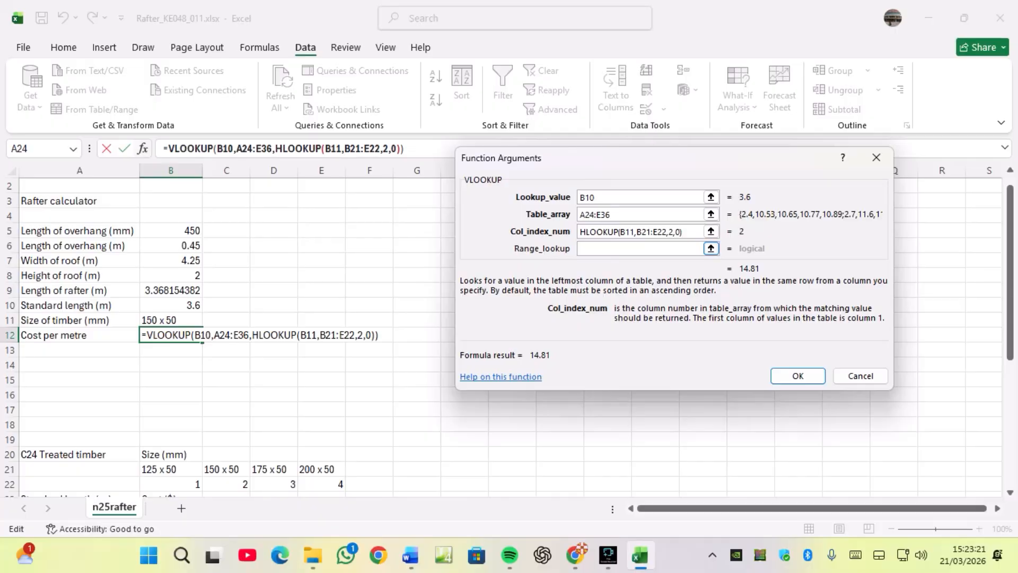
text(+1)
scroll(220, 339, down, 1)
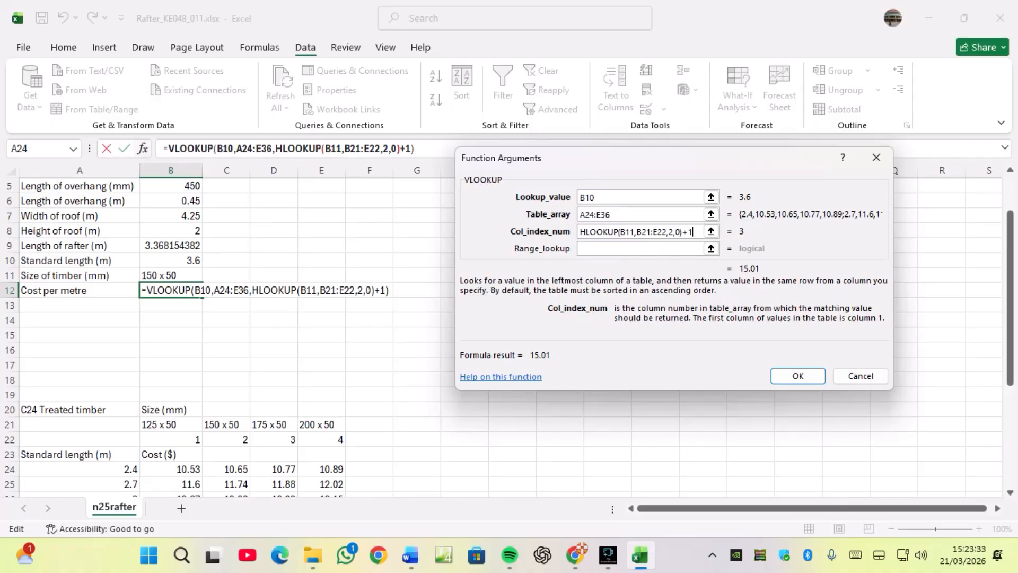
Set the range lookup to 0, enter the VLOOKUP formula in B12, and check it against the 3.6 m row of the cost table.
click(640, 249)
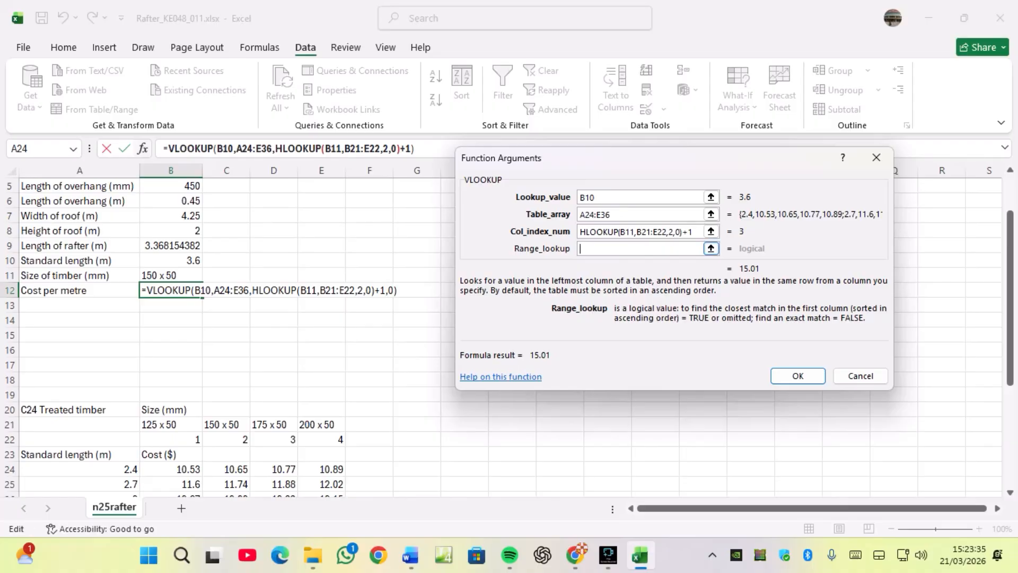
text(0)
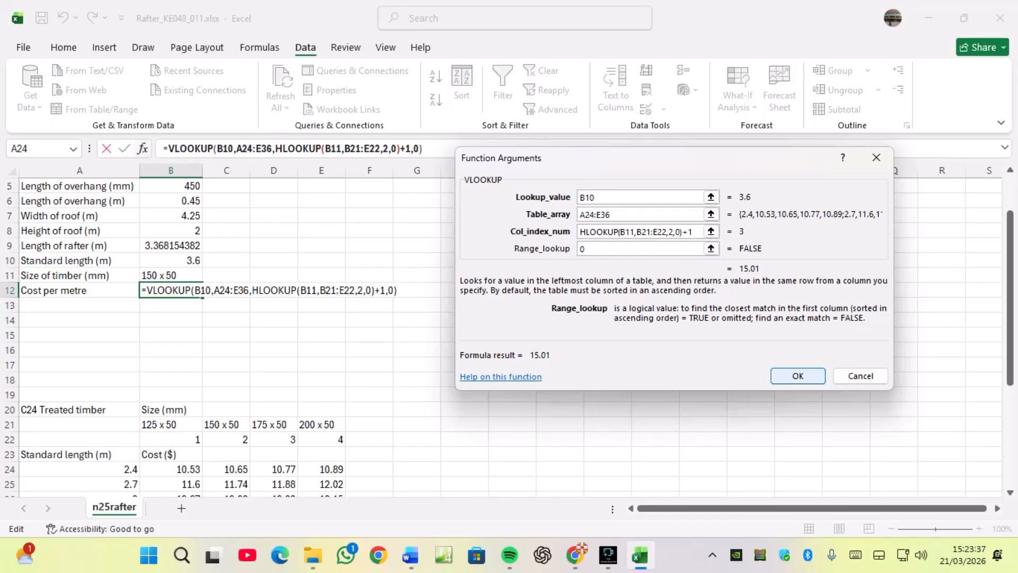
key(Return)
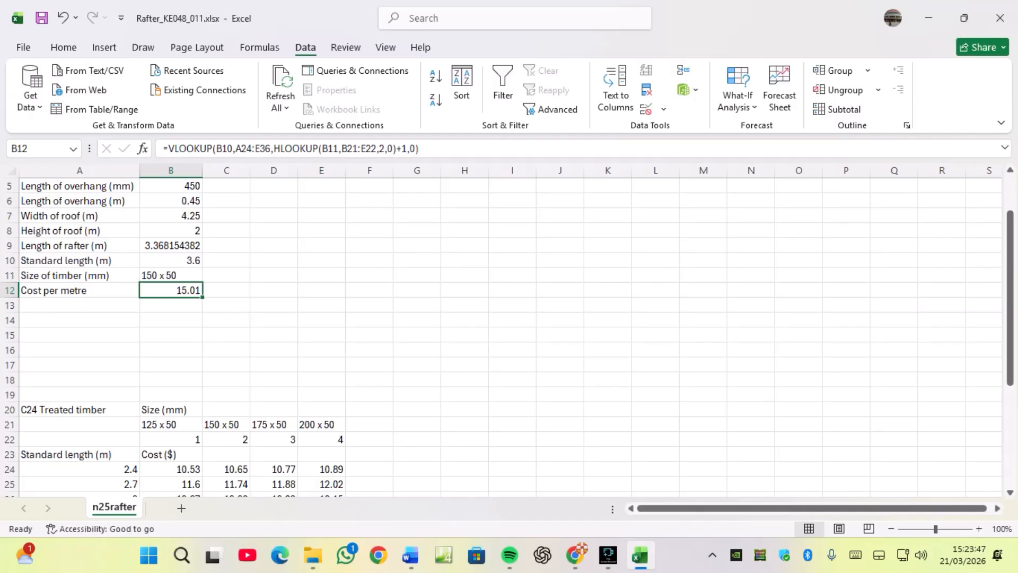
scroll(509, 334, down, 3)
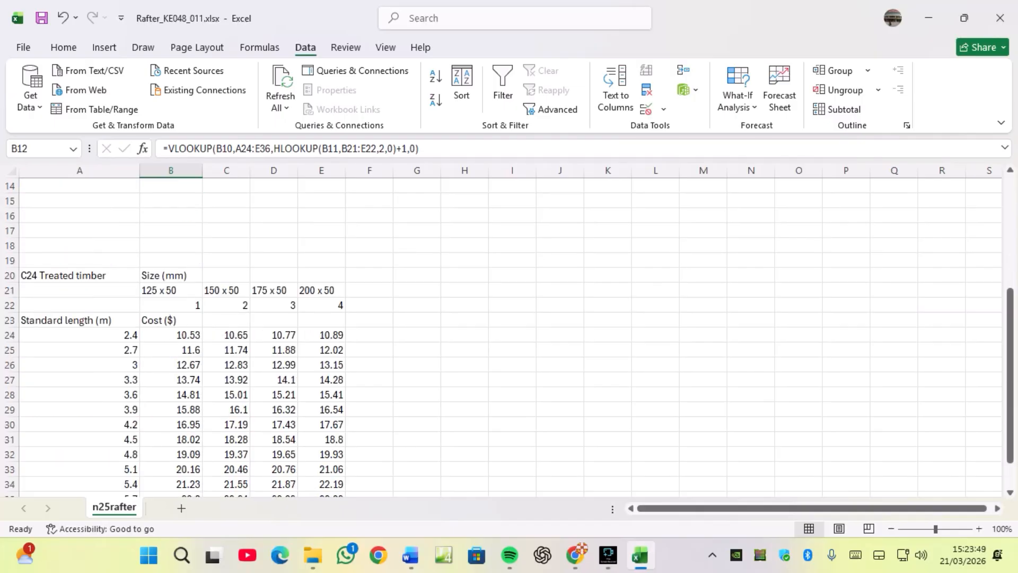
click(80, 395)
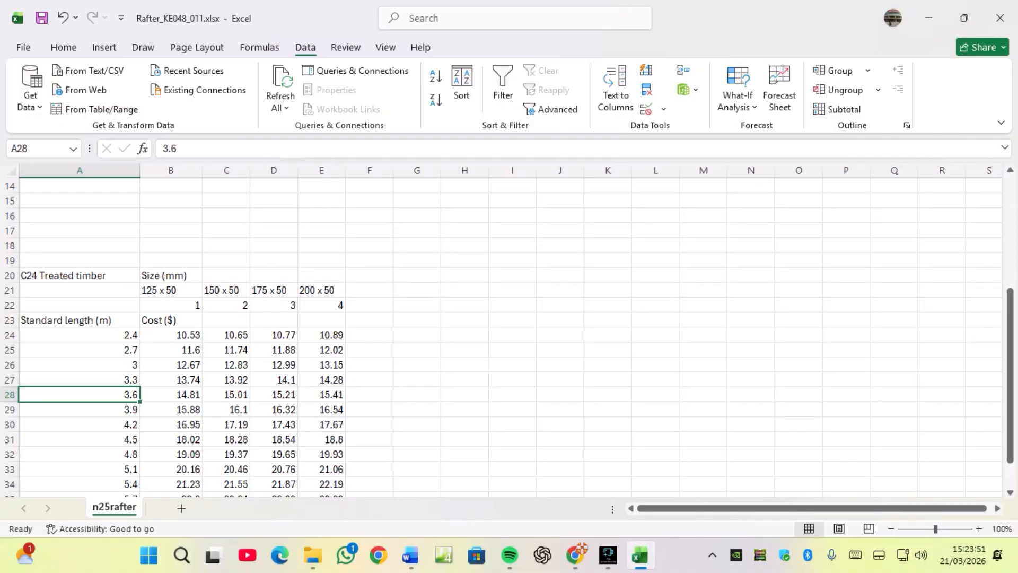
click(227, 394)
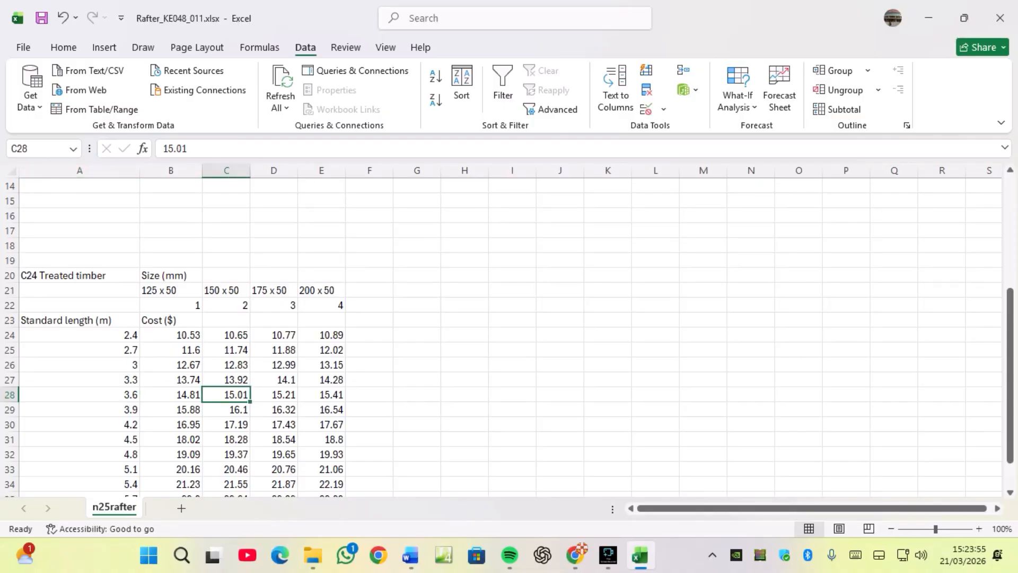
scroll(509, 334, up, 2)
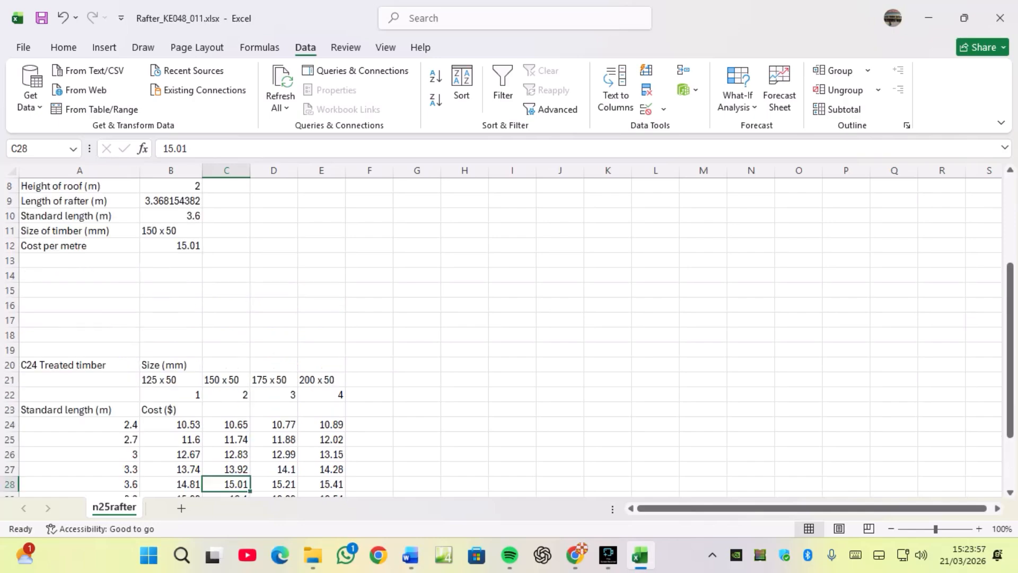
Test B11's drop-down list by selecting 200 x 50 as the timber size.
click(171, 231)
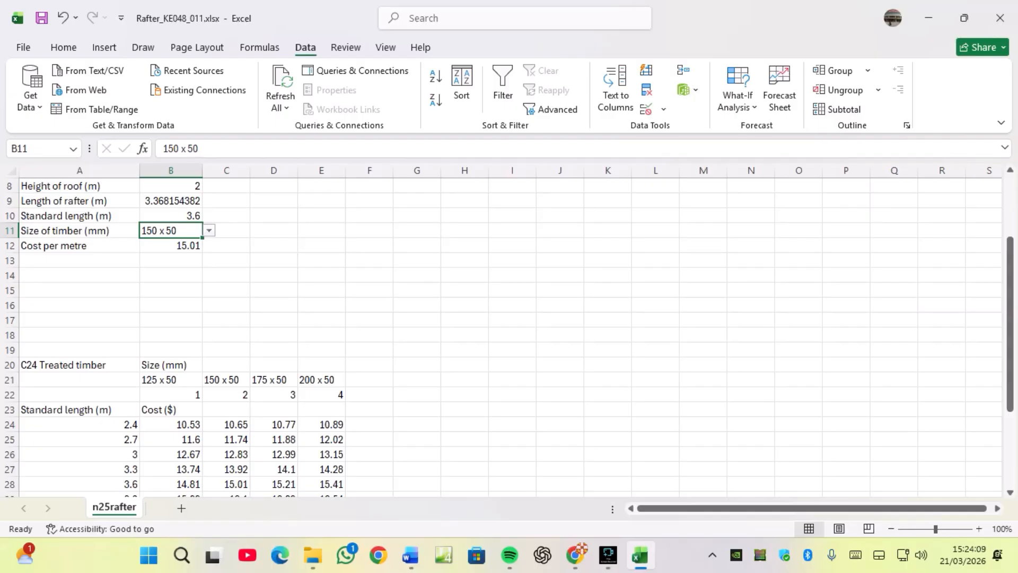
key(alt+Down)
key(Down)
key(Down)
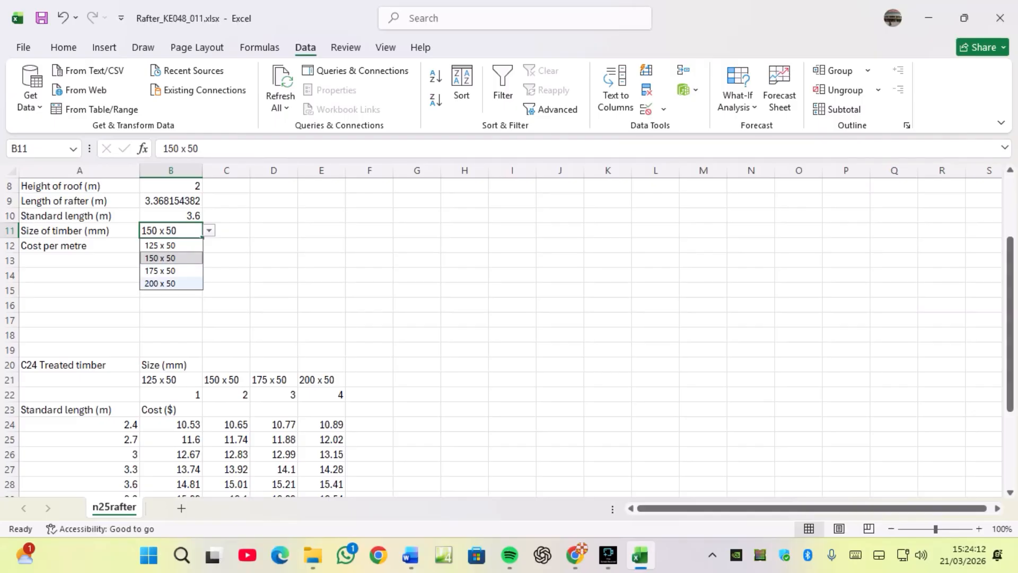
key(Return)
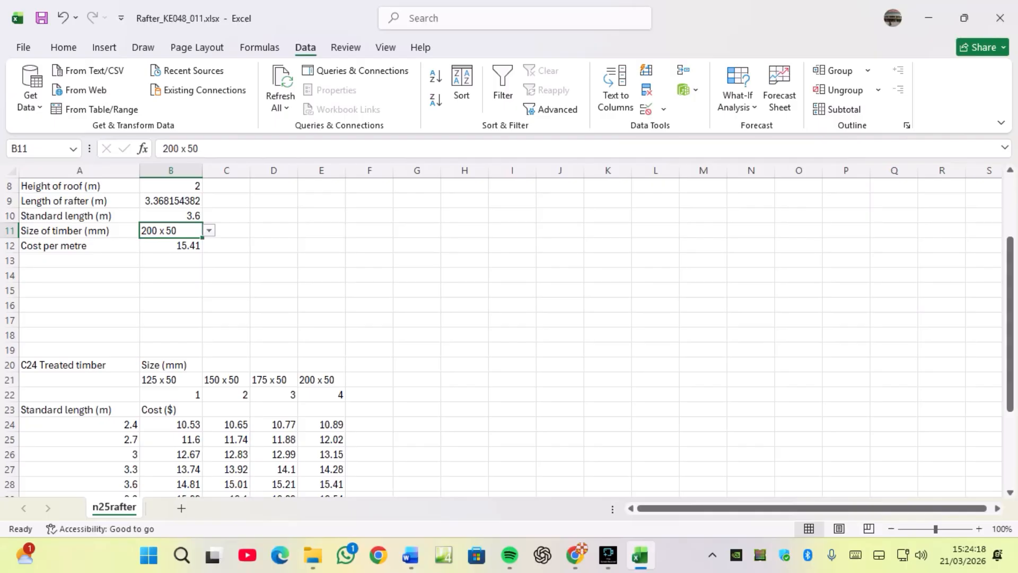
Review Task 6's evidence requirement in the question paper.
click(576, 554)
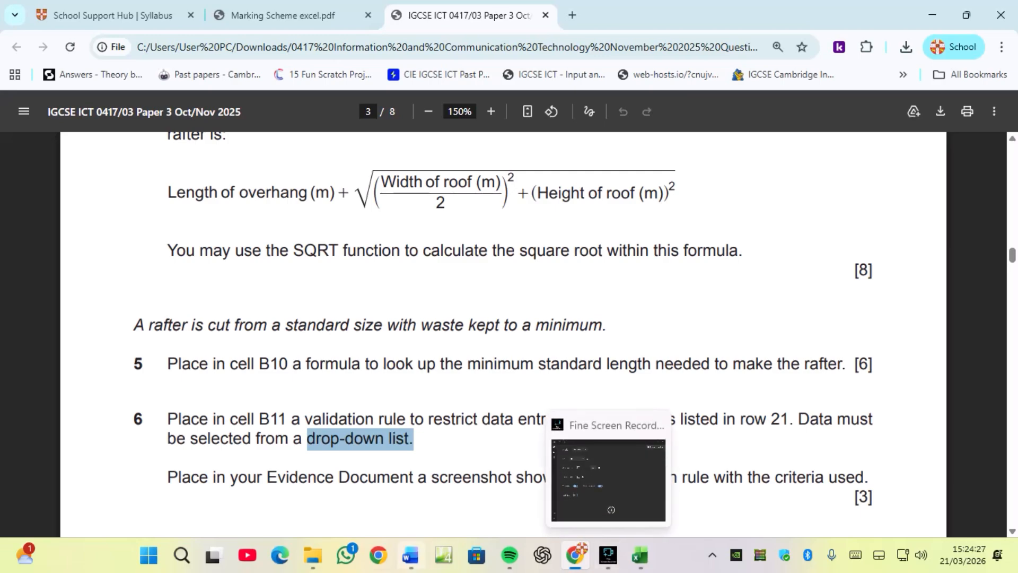
click(410, 555)
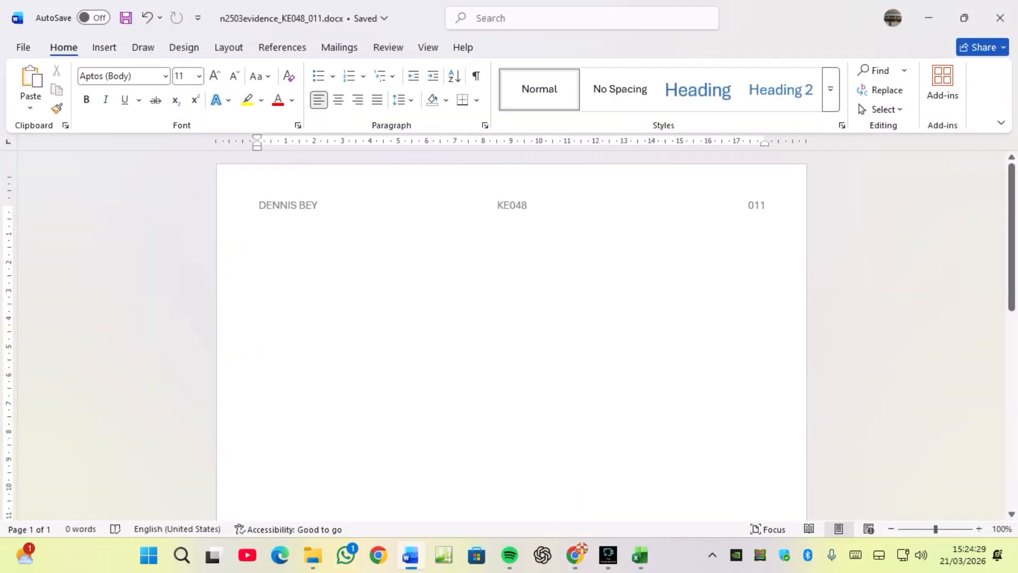
click(575, 555)
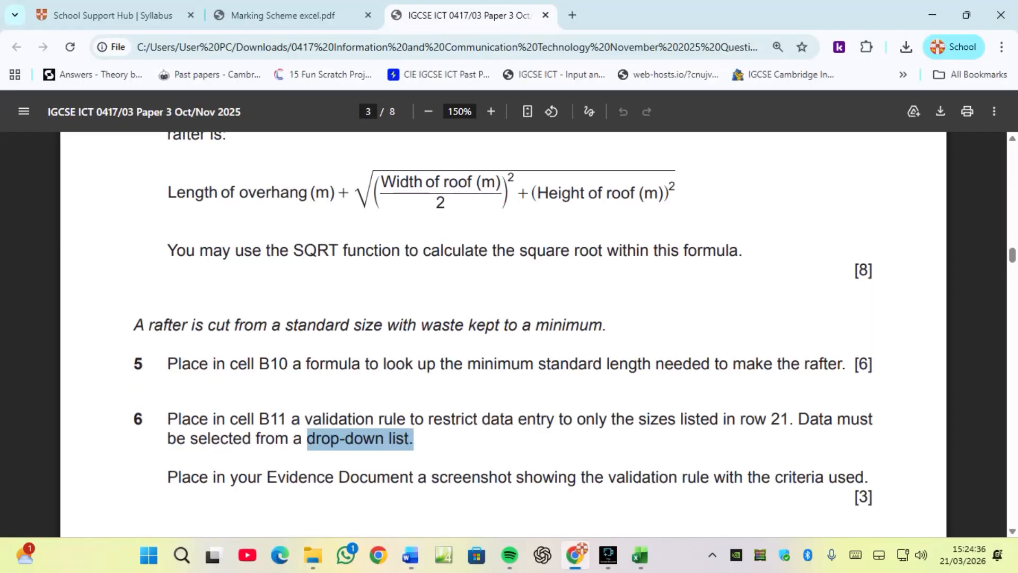
scroll(504, 335, down, 2)
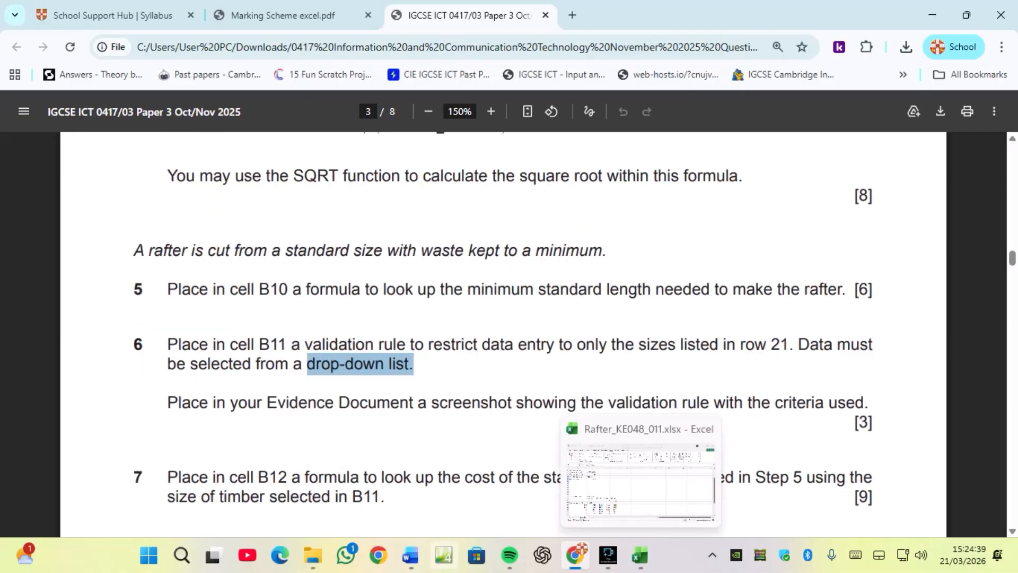
Add the heading EVIDENCE 6 with a new line below it in the evidence document.
click(411, 555)
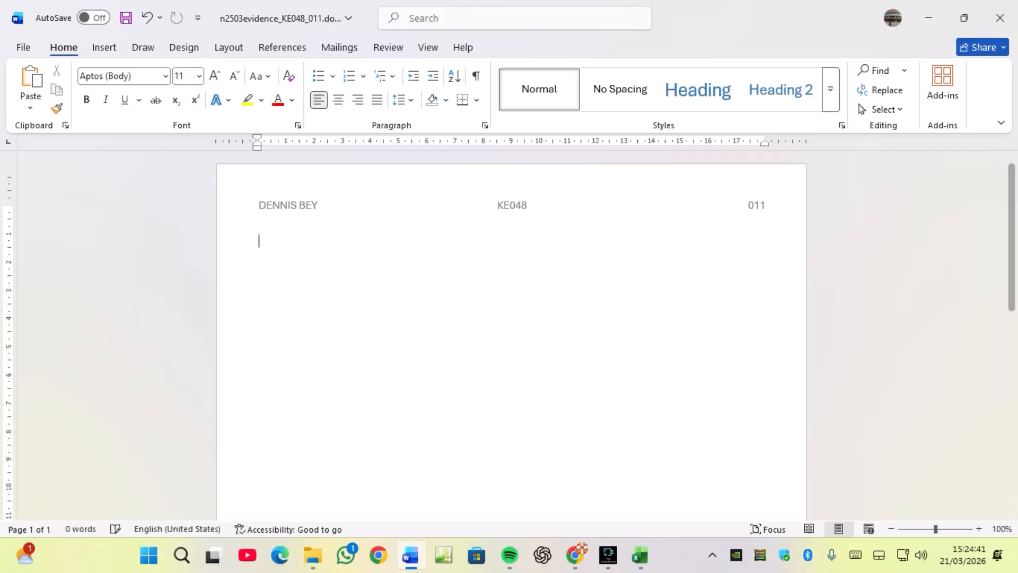
text(EVIDEN)
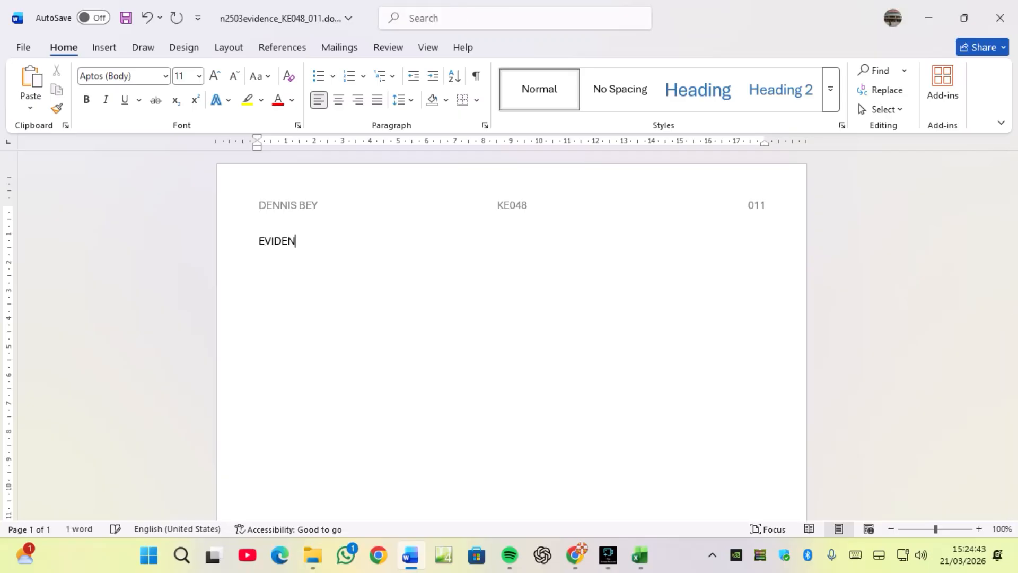
text(CE 6)
key(Return)
text(\)
key(BackSpace)
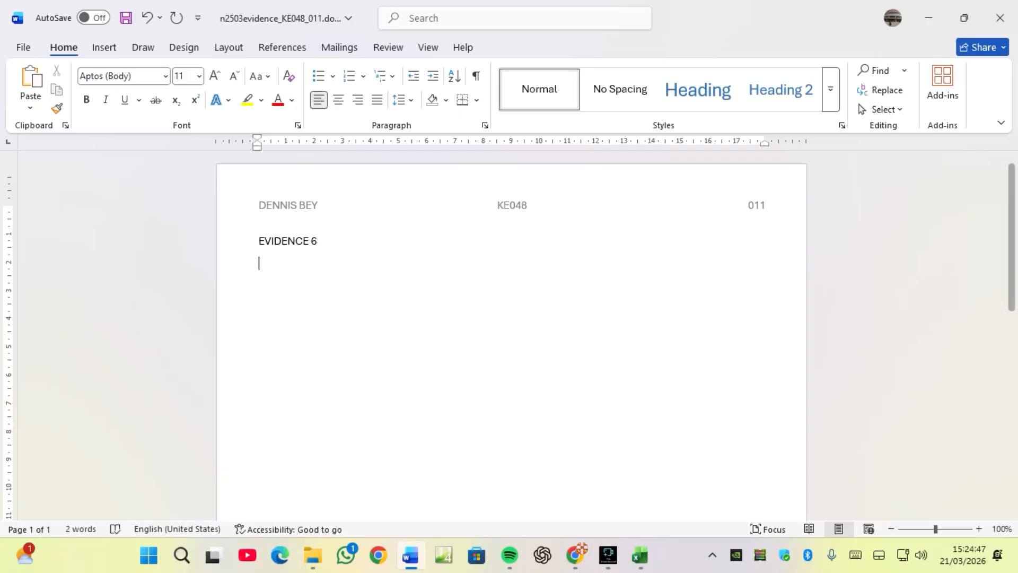
Screenshot B11's Data Validation settings and paste the image under EVIDENCE 6 in the evidence document.
click(641, 555)
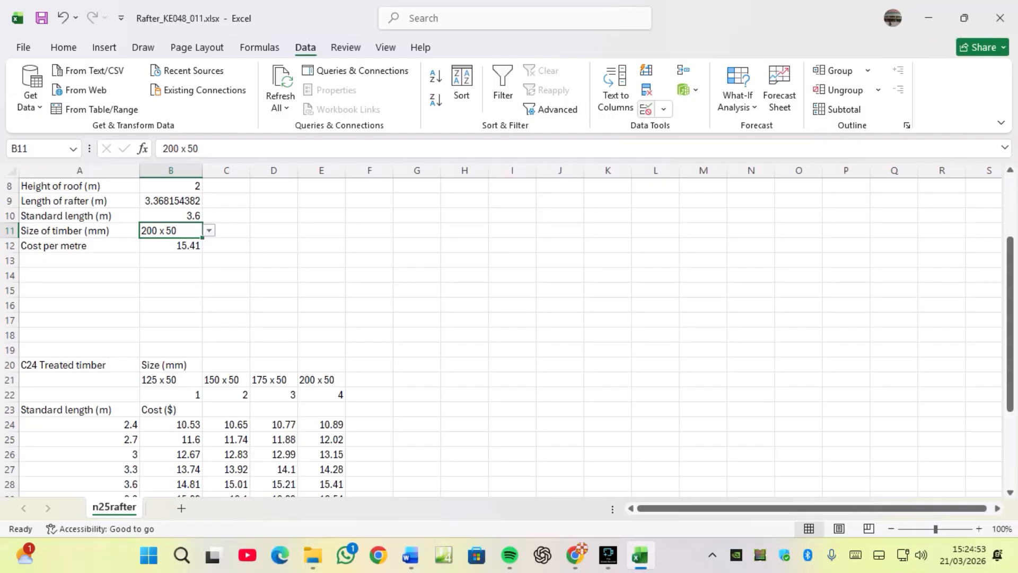
click(663, 108)
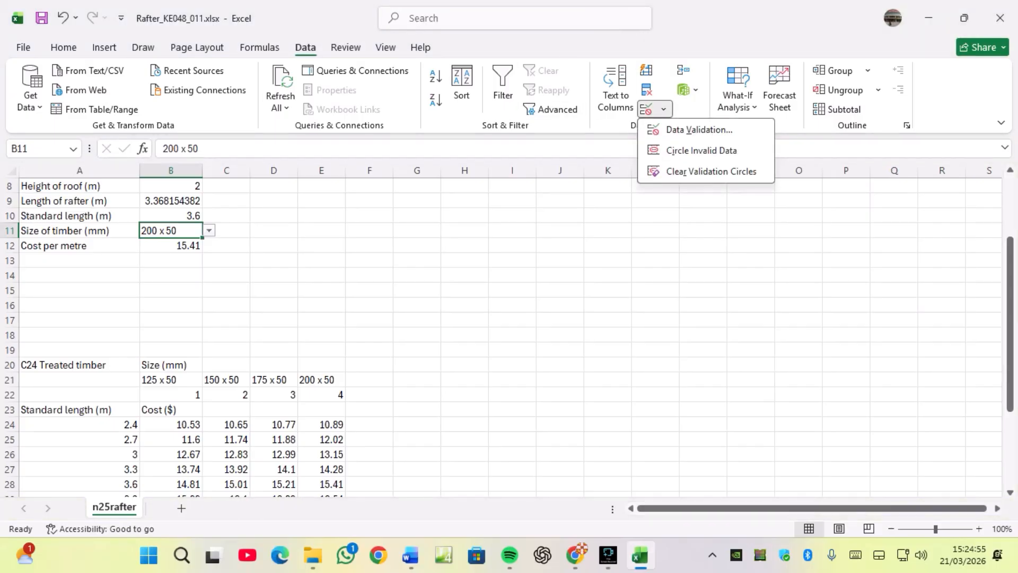
click(699, 130)
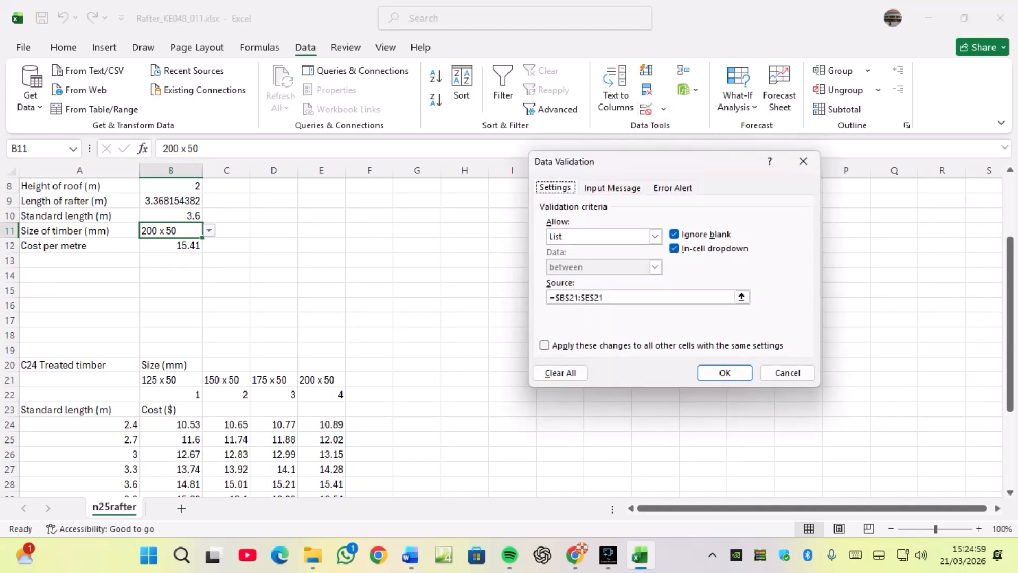
drag(649, 160, 508, 196)
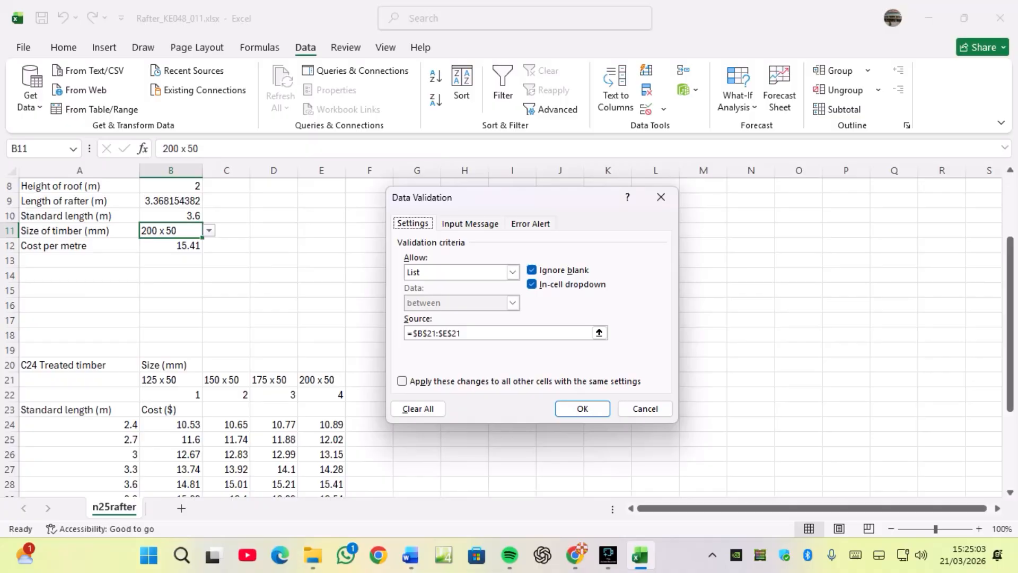
key(super+shift+s)
drag(386, 188, 682, 424)
key(Return)
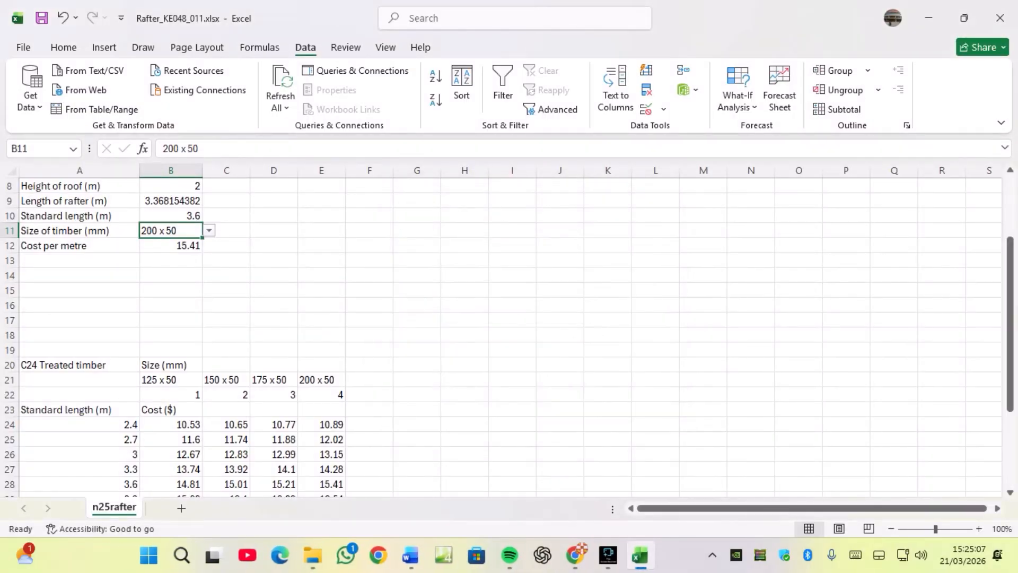
key(alt+Tab)
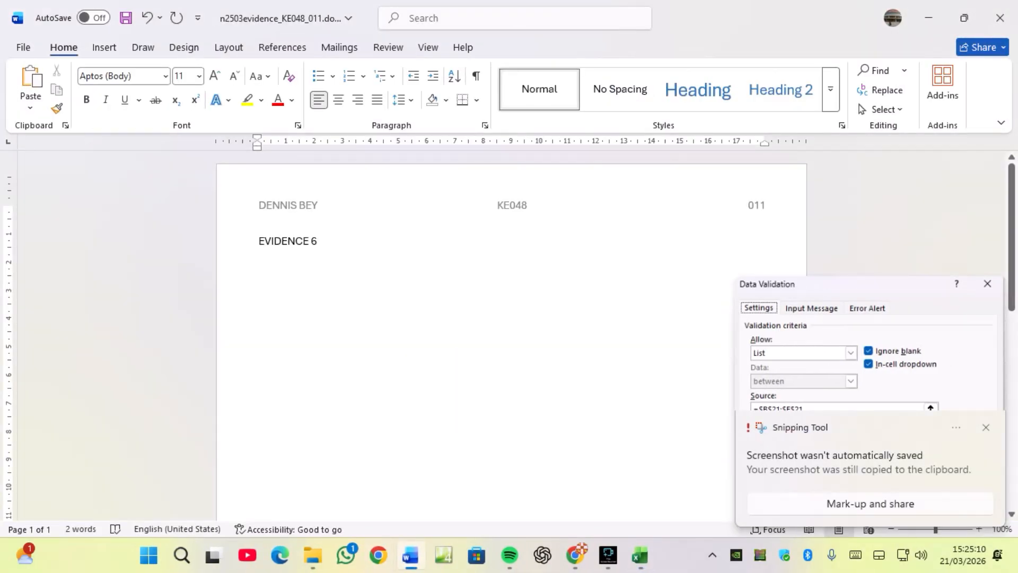
key(ctrl+v)
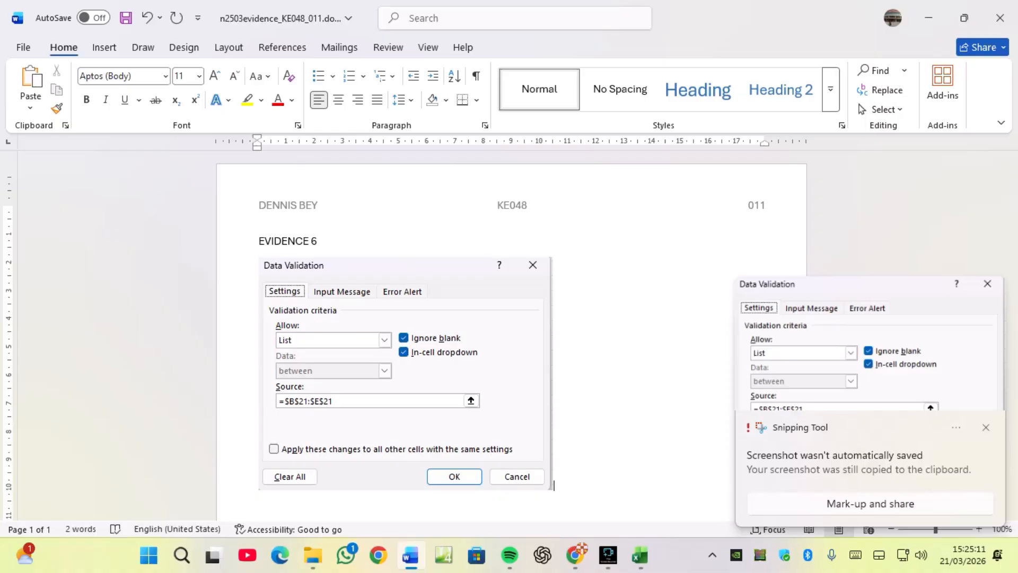
key(Return)
key(alt+Tab)
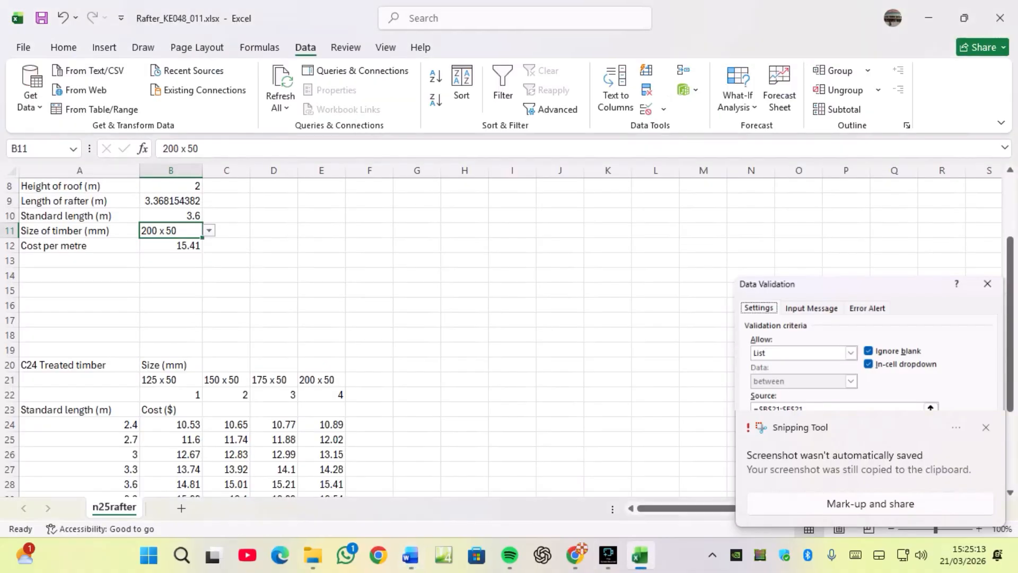
Review Task 7's instructions in the question paper against the spreadsheet.
scroll(509, 338, down, 2)
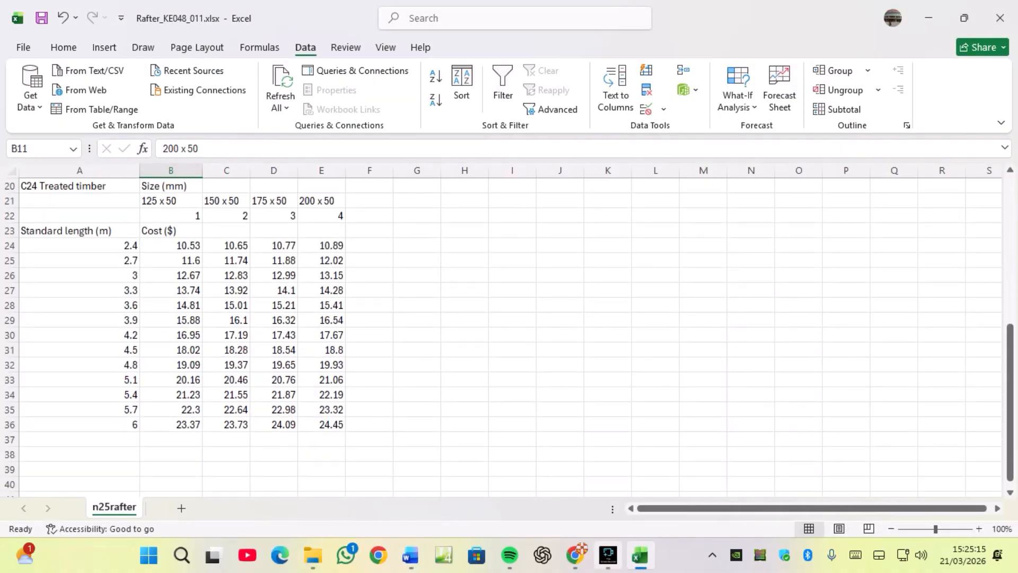
click(576, 555)
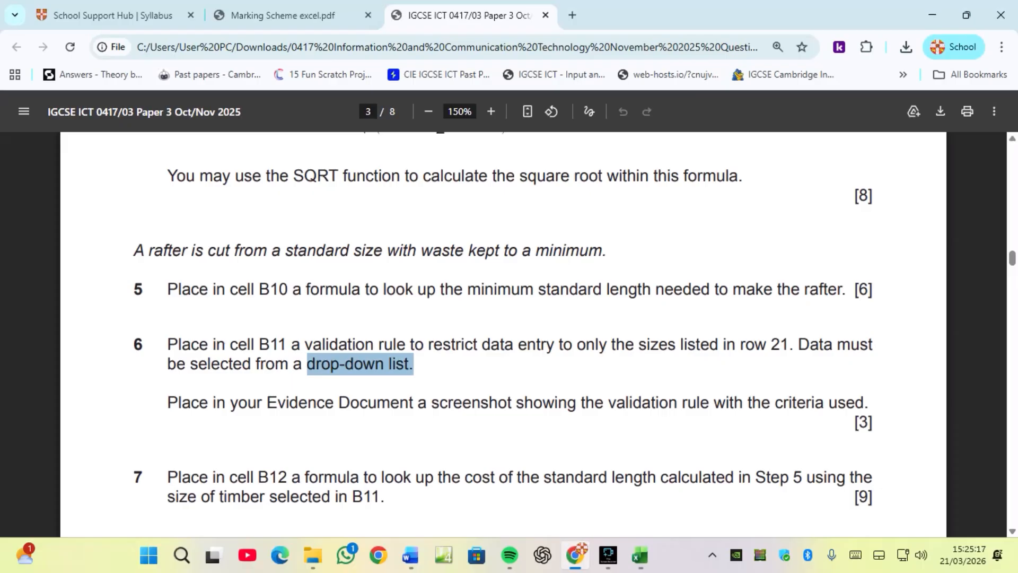
scroll(504, 334, down, 3)
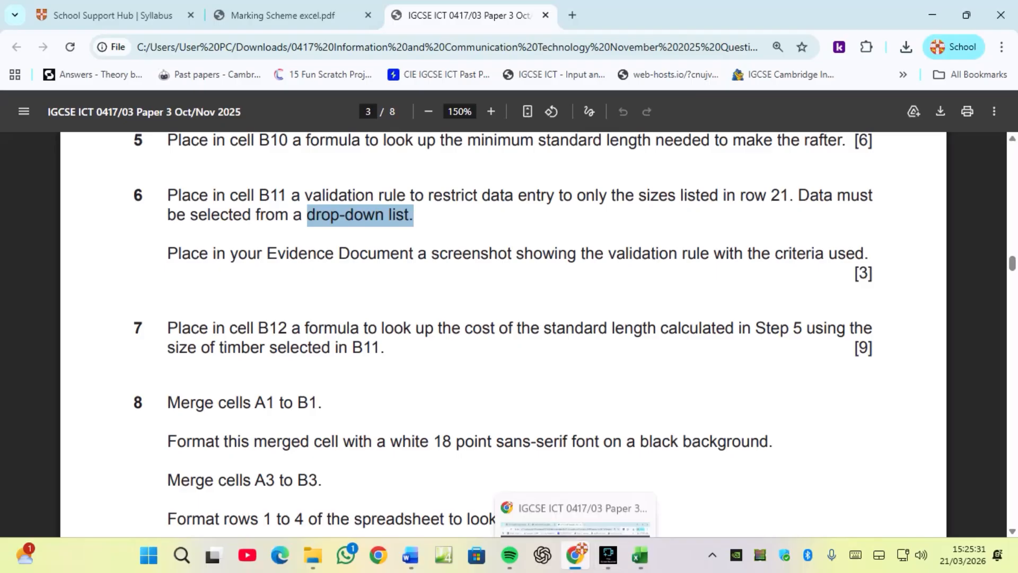
click(640, 555)
scroll(509, 334, up, 5)
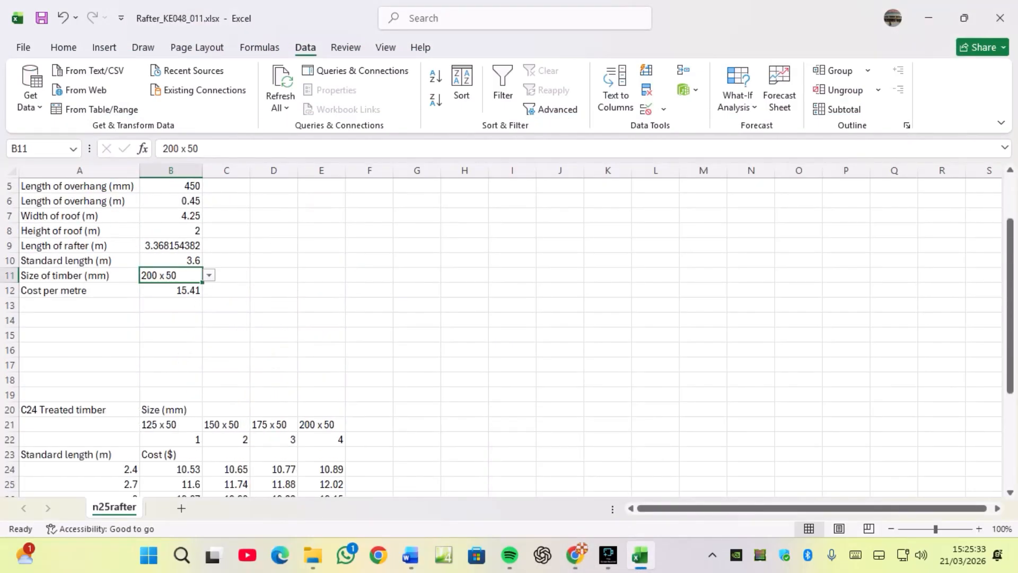
Display the worksheet formulas and autofit column B to show them in full.
click(260, 48)
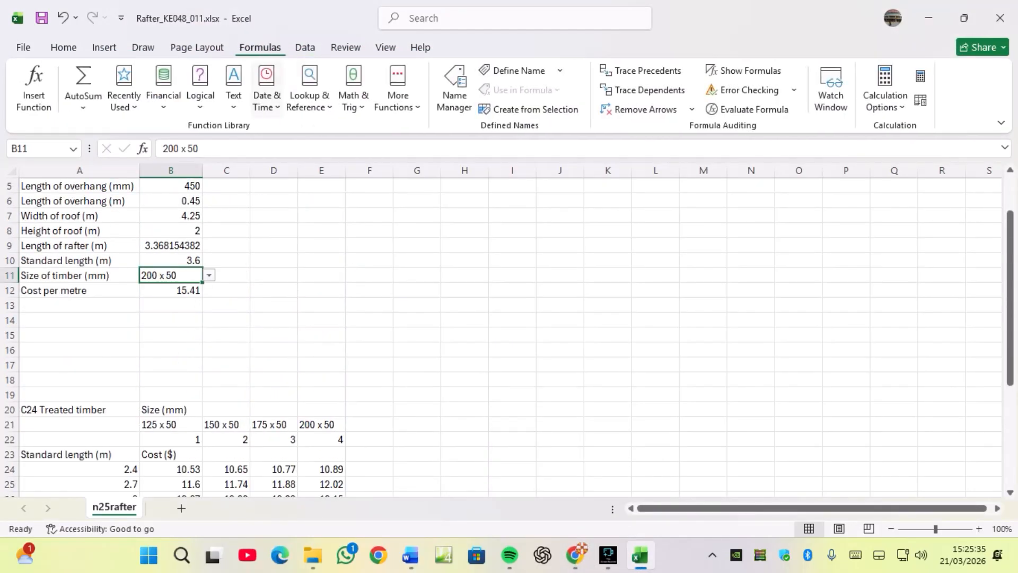
click(745, 71)
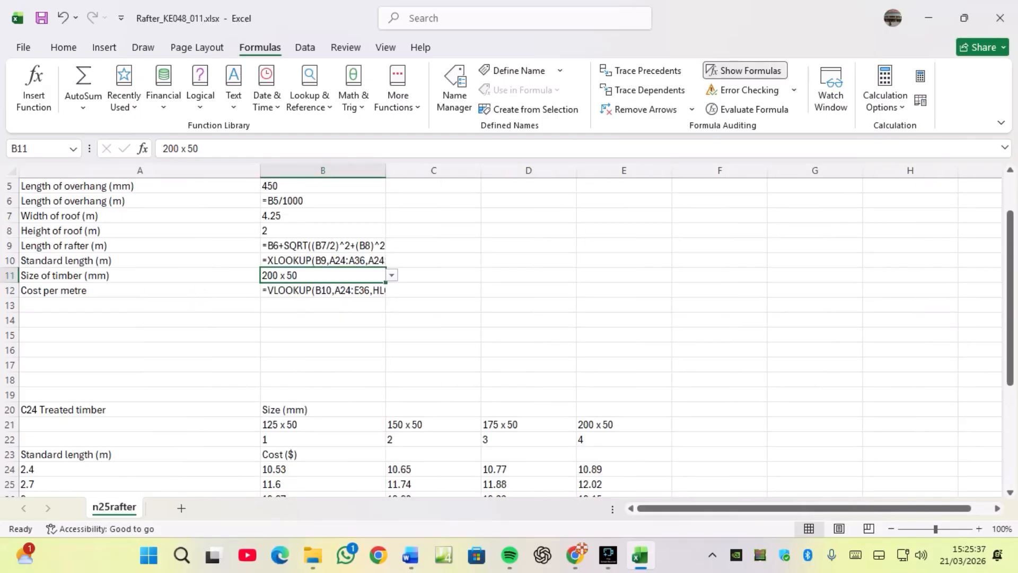
double_click(386, 170)
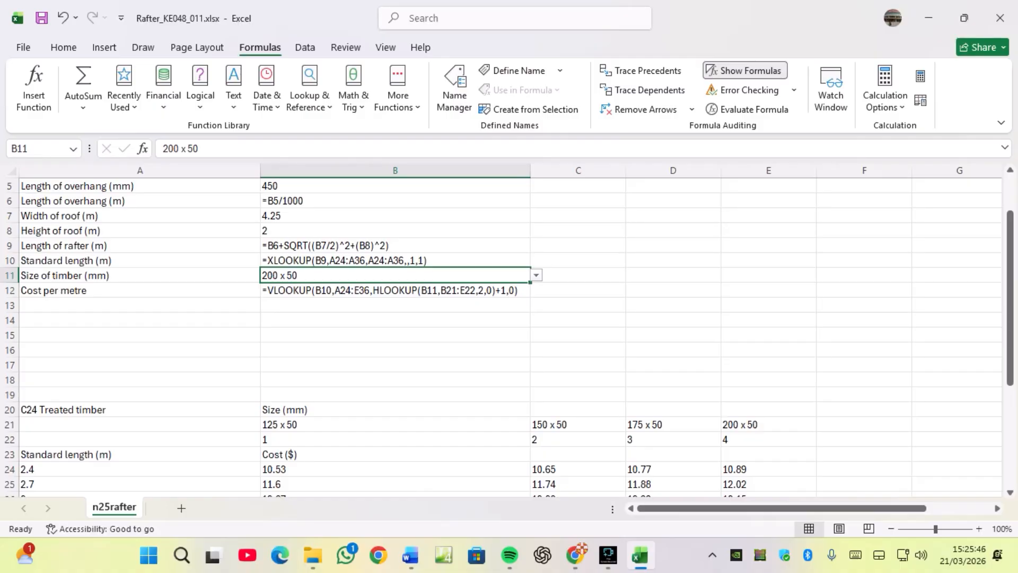
scroll(509, 334, down, 1)
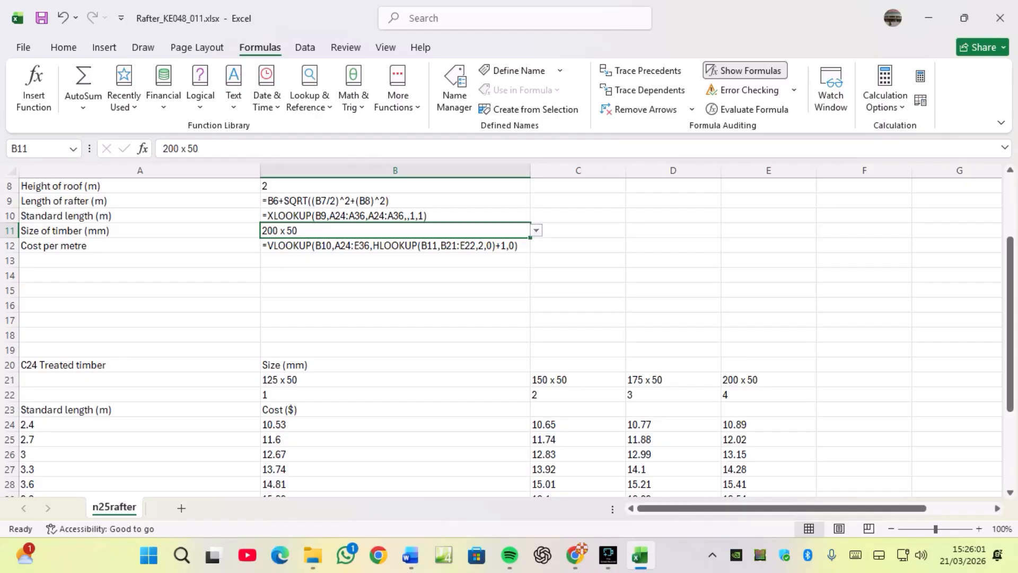
drag(570, 410, 668, 409)
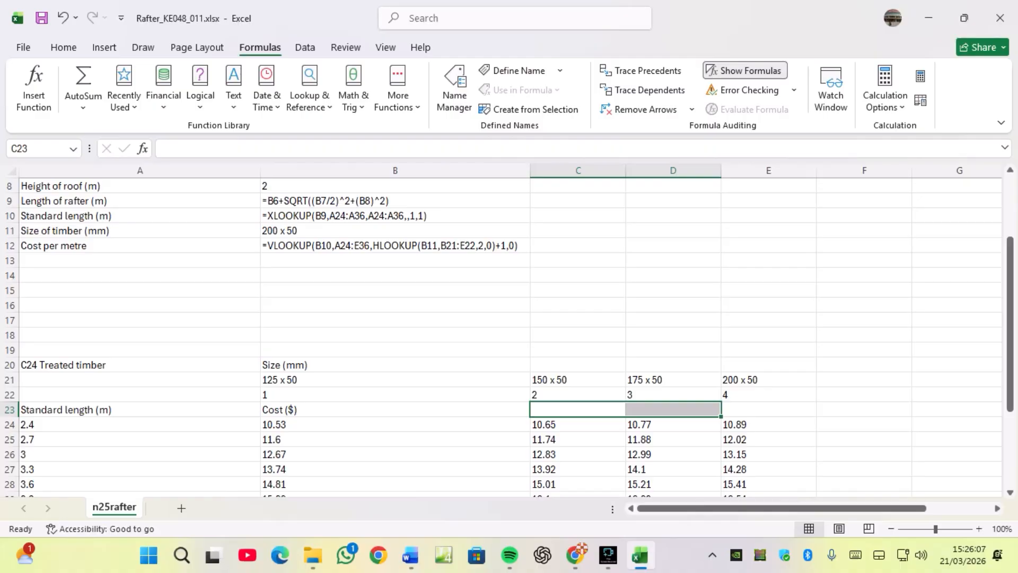
scroll(507, 338, down, 3)
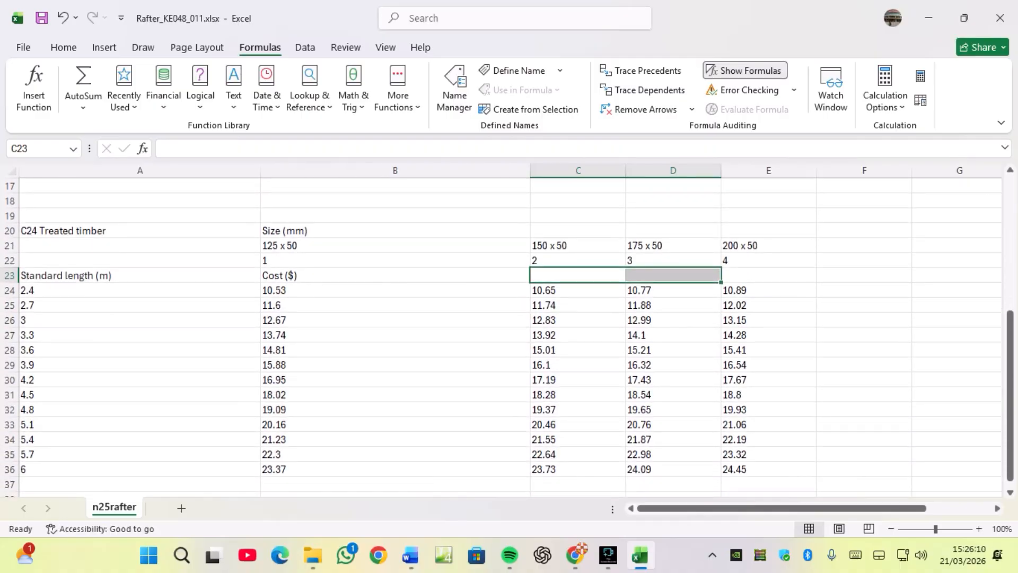
Examine the timber cost table and the calculator formulas in the spreadsheet.
click(395, 290)
key(Down)
key(Down)
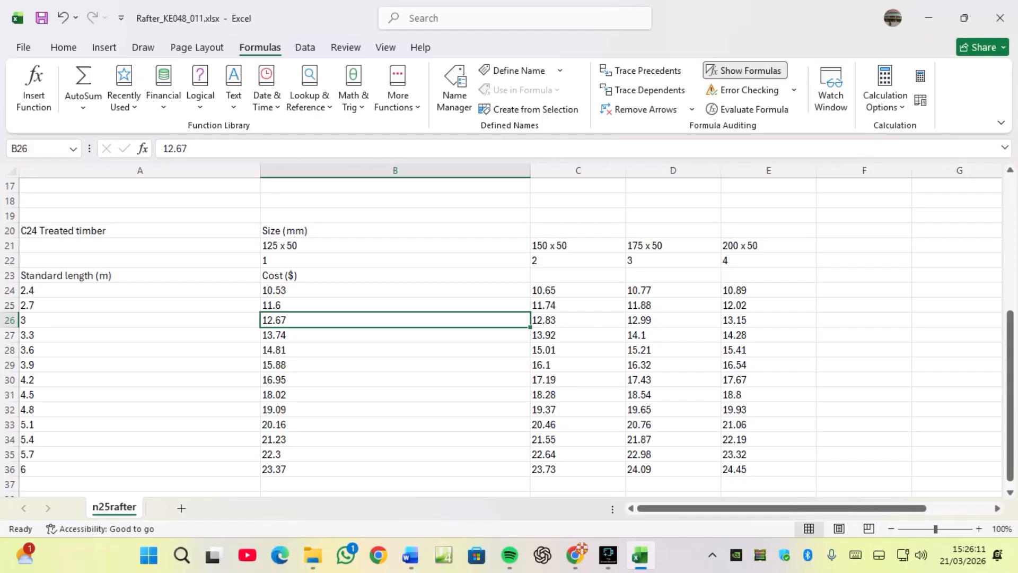
key(Down)
key(Down)
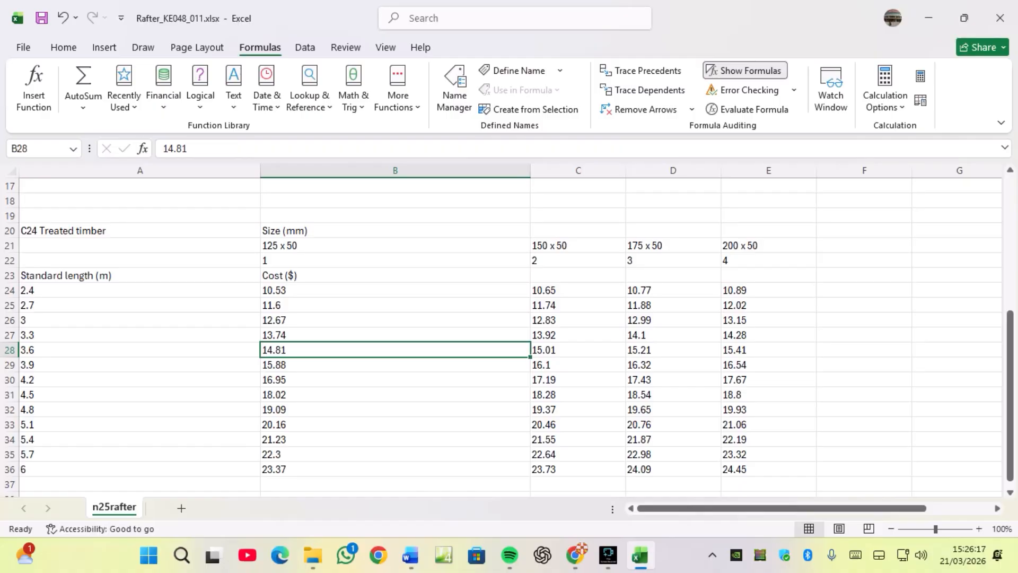
scroll(509, 334, up, 5)
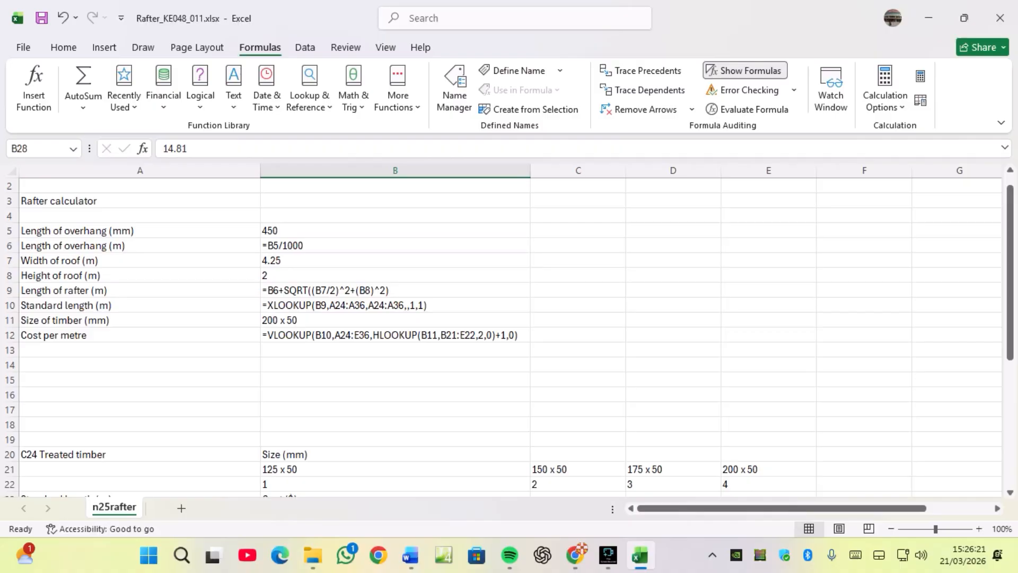
scroll(509, 334, up, 1)
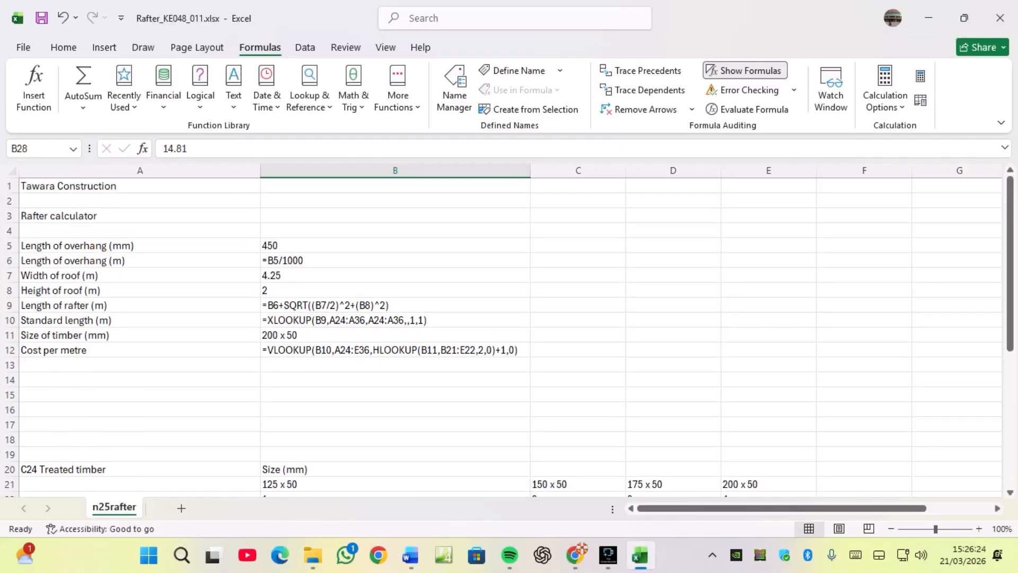
Read the remaining spreadsheet tasks 8 to 11 in the question paper.
click(576, 555)
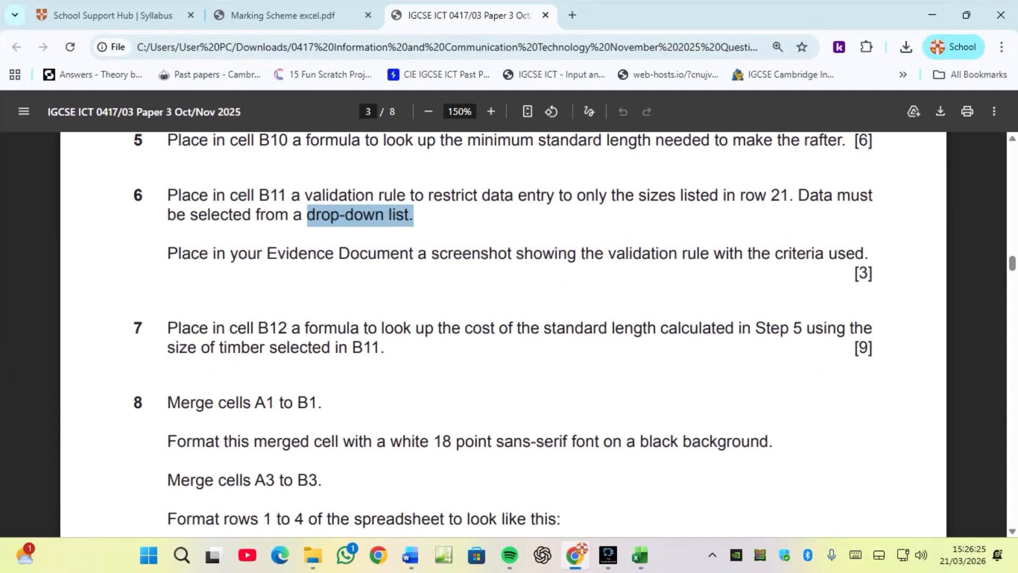
scroll(504, 335, down, 5)
scroll(504, 334, down, 1)
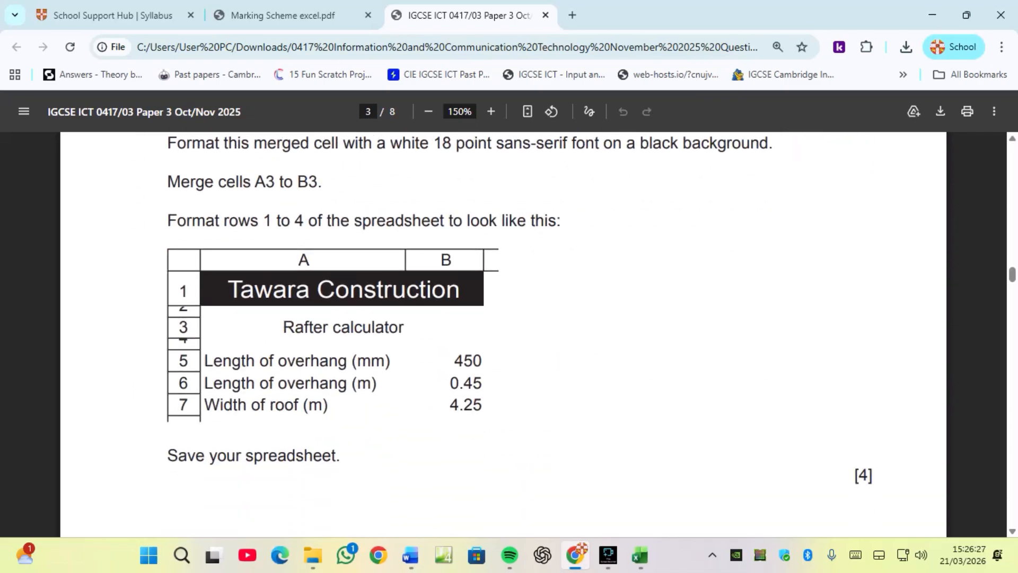
scroll(504, 334, down, 10)
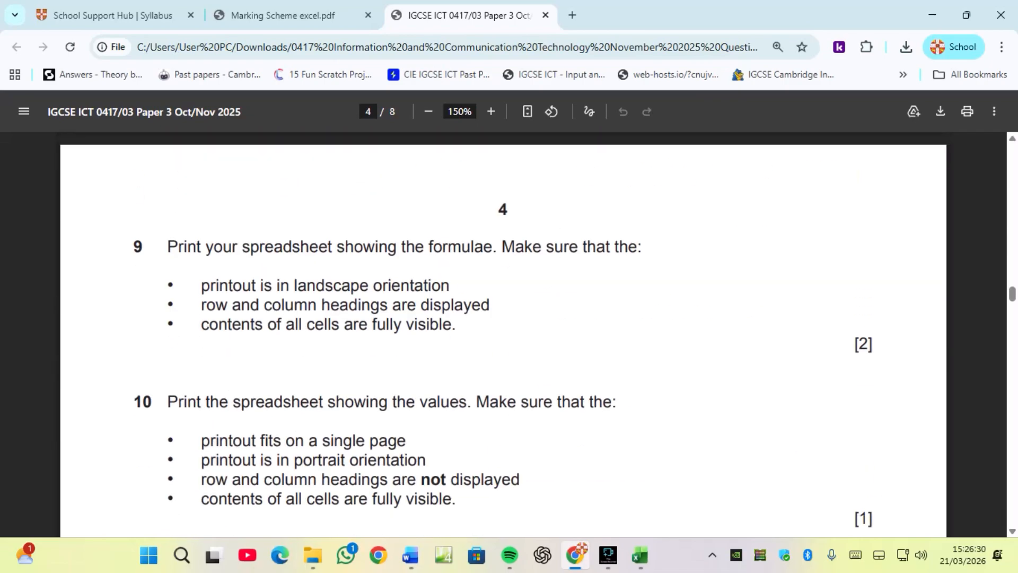
scroll(504, 334, down, 5)
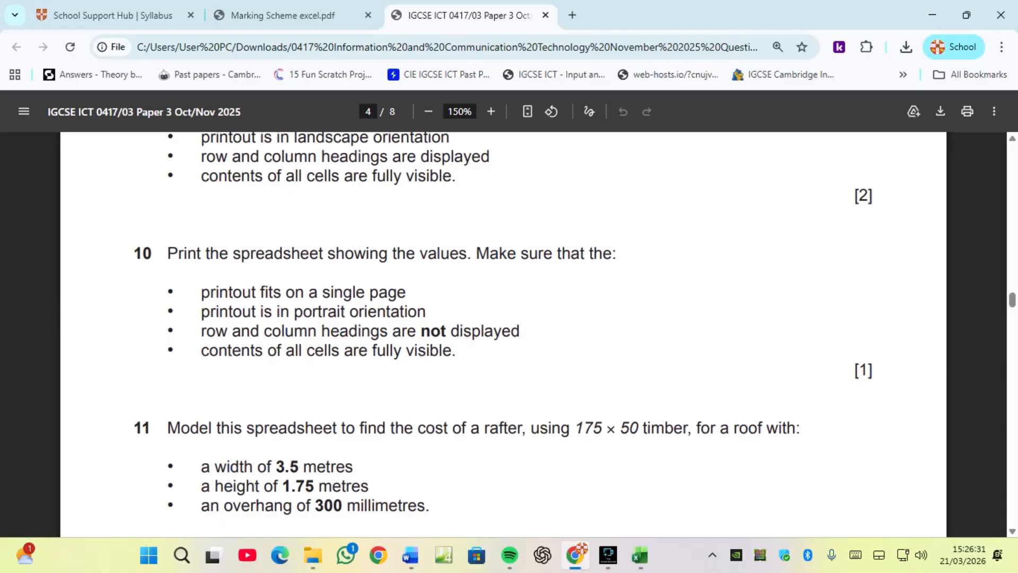
scroll(504, 334, down, 8)
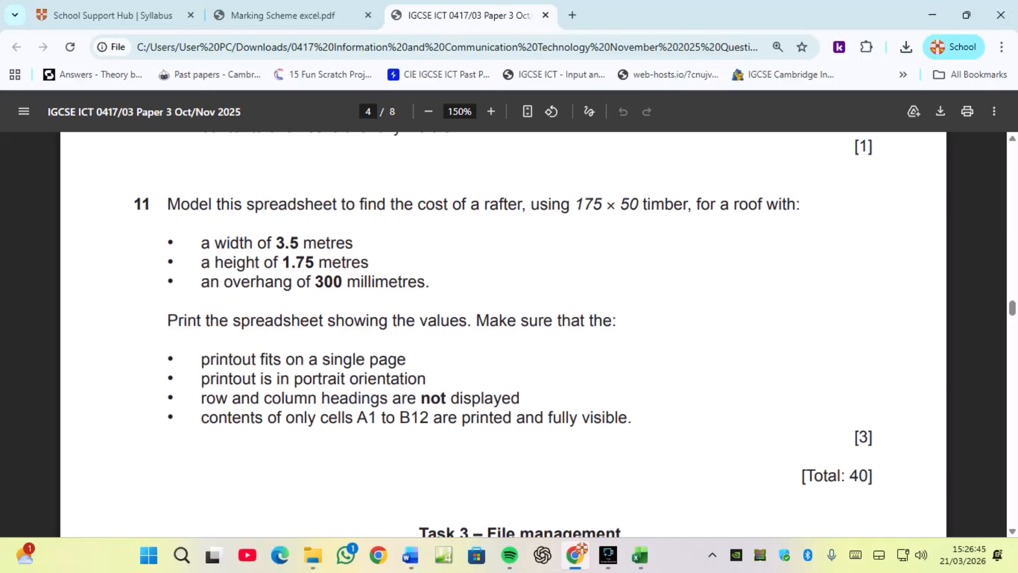
Switch the worksheet back to showing values instead of formulas.
click(640, 556)
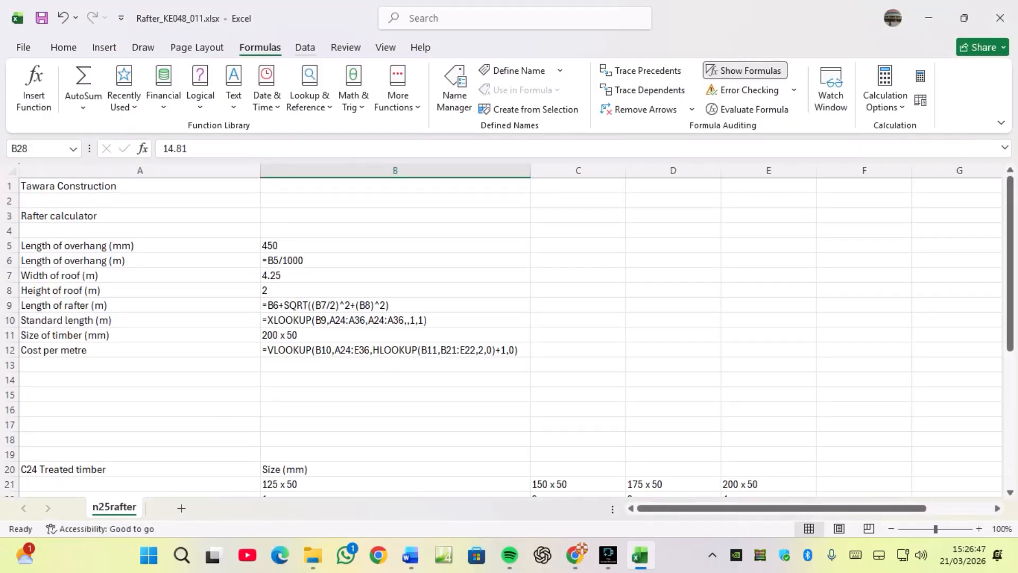
click(745, 70)
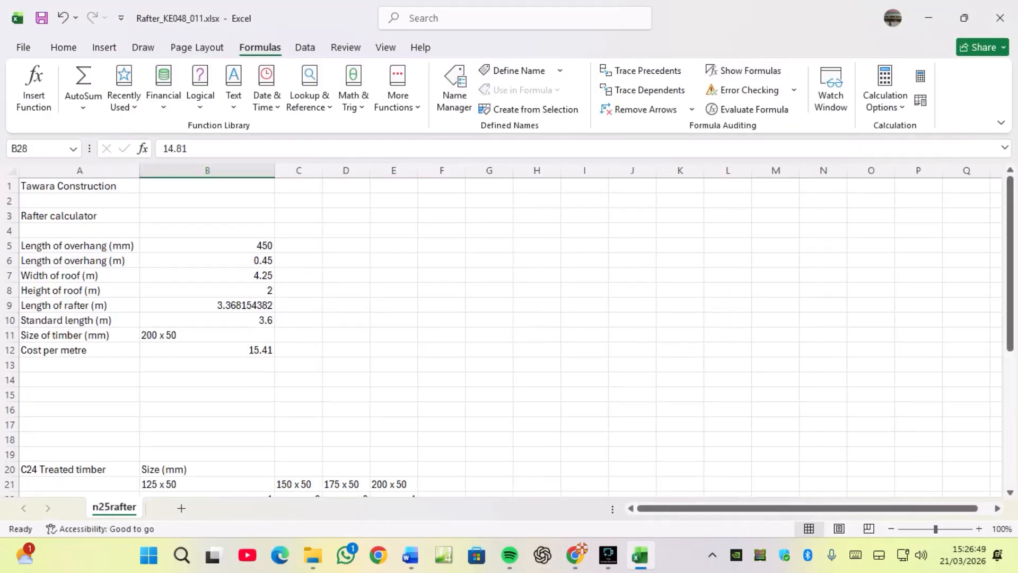
Choose 175 x 50 from the size-of-timber drop-down list in B11.
click(207, 335)
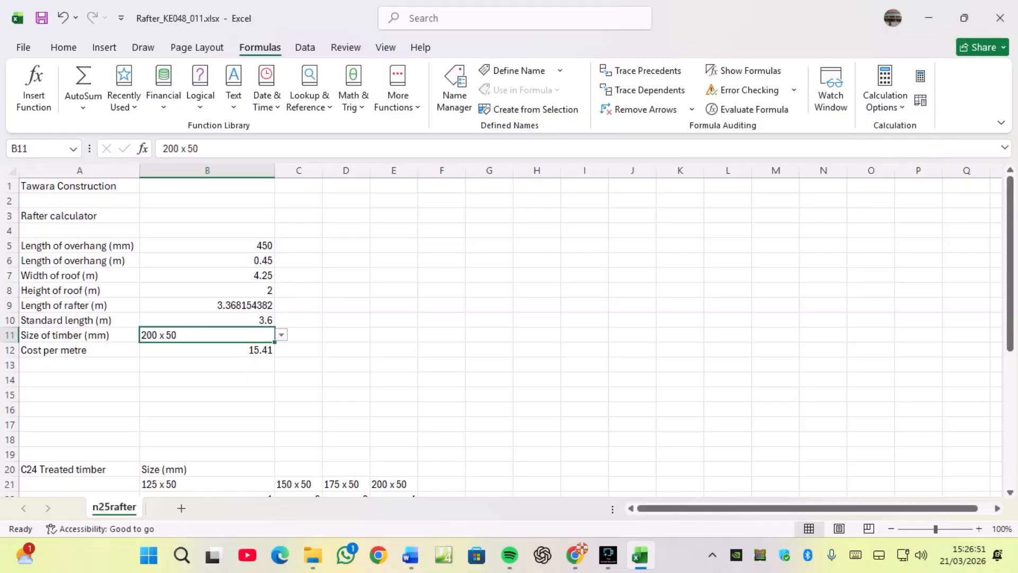
click(281, 335)
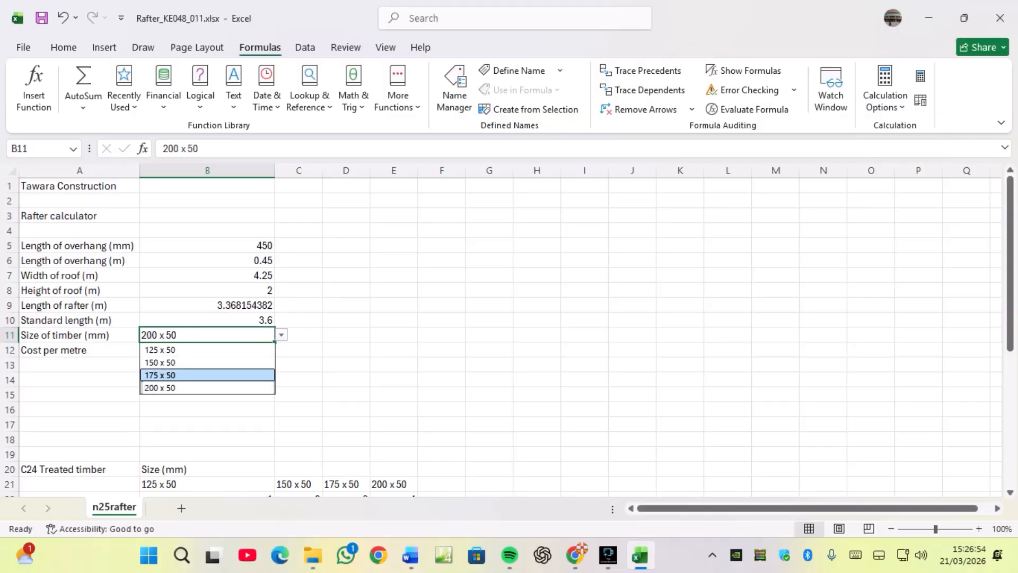
key(Return)
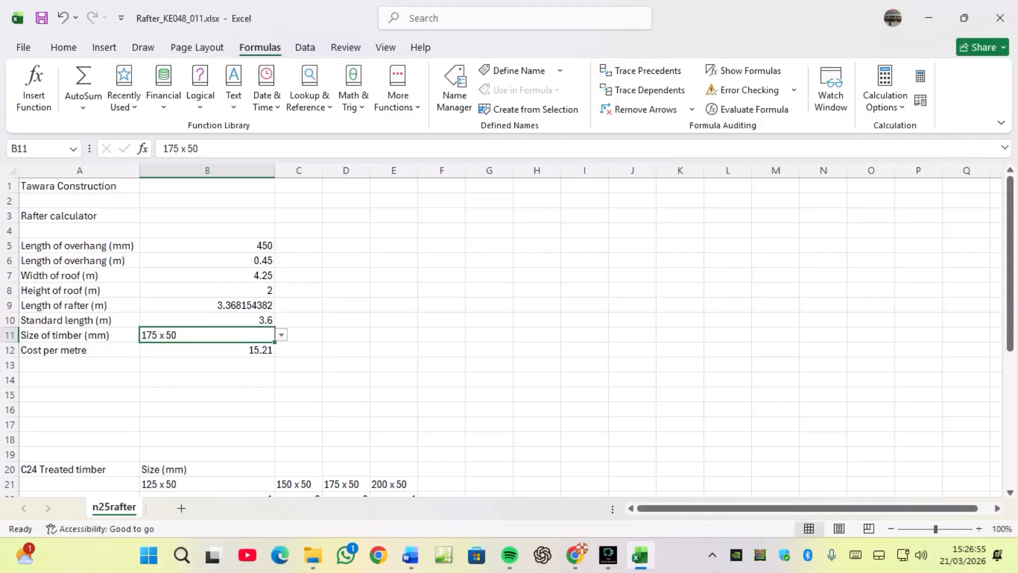
Compare the cost per metre with the matching entry in the timber cost table and the paper's task.
mouse_move(575, 555)
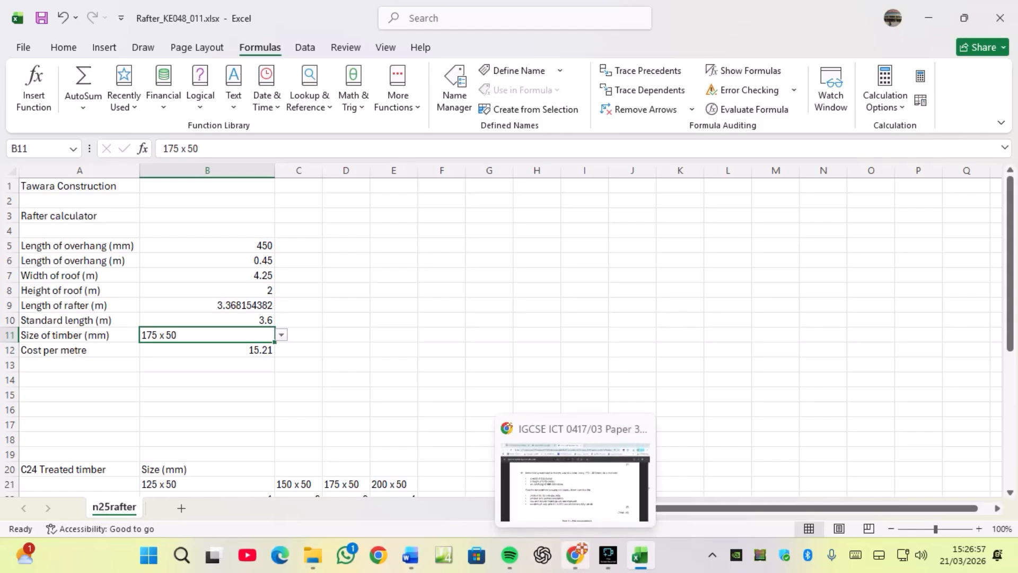
scroll(213, 334, down, 3)
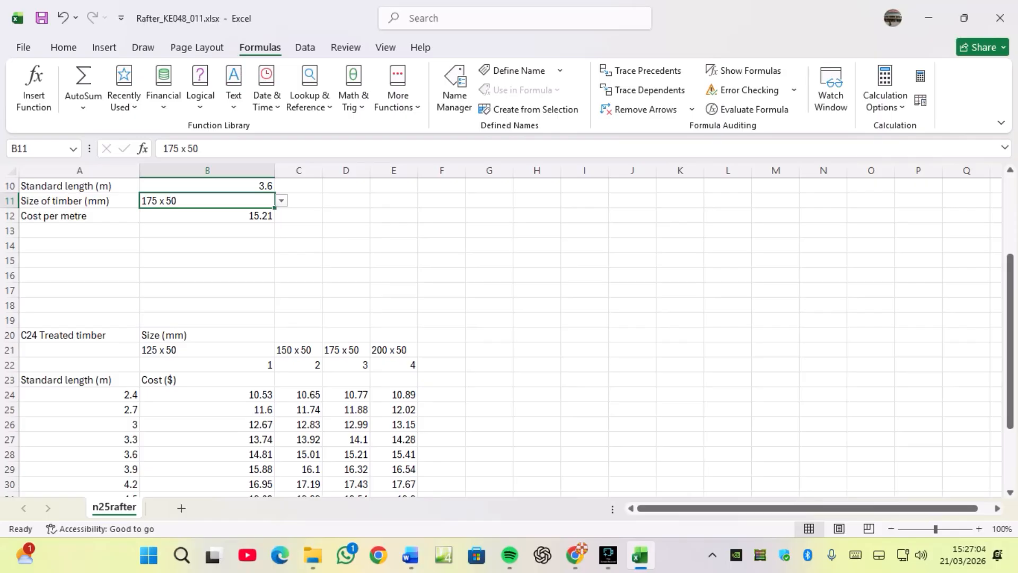
click(346, 454)
click(576, 555)
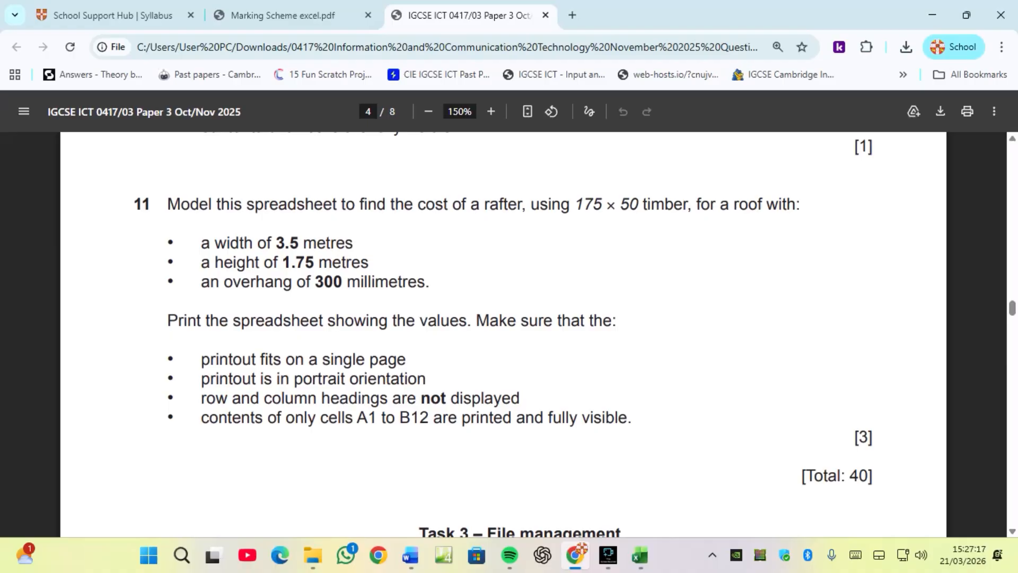
click(640, 555)
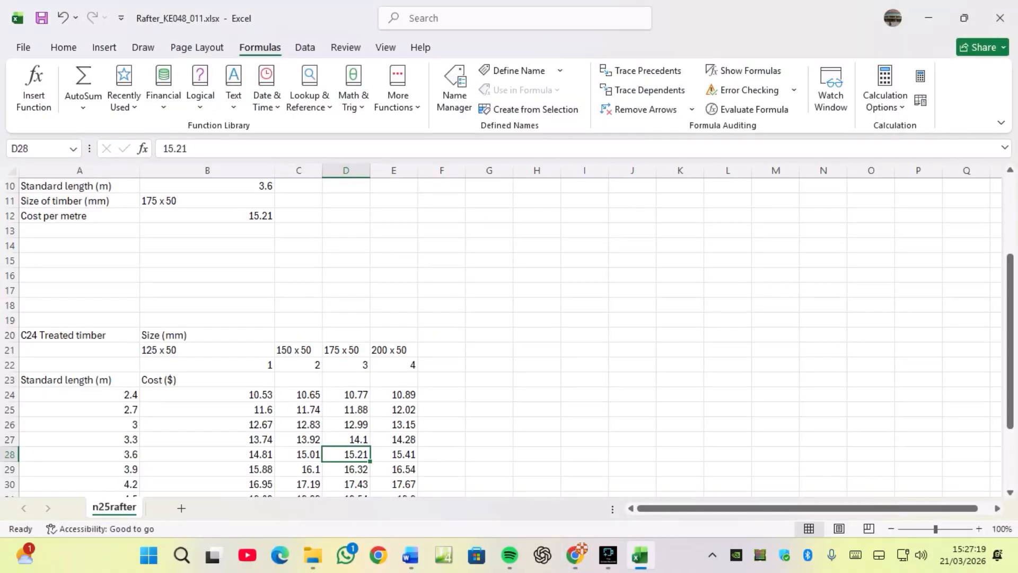
Set the width of roof in B7 to 3.5 metres.
scroll(504, 334, up, 3)
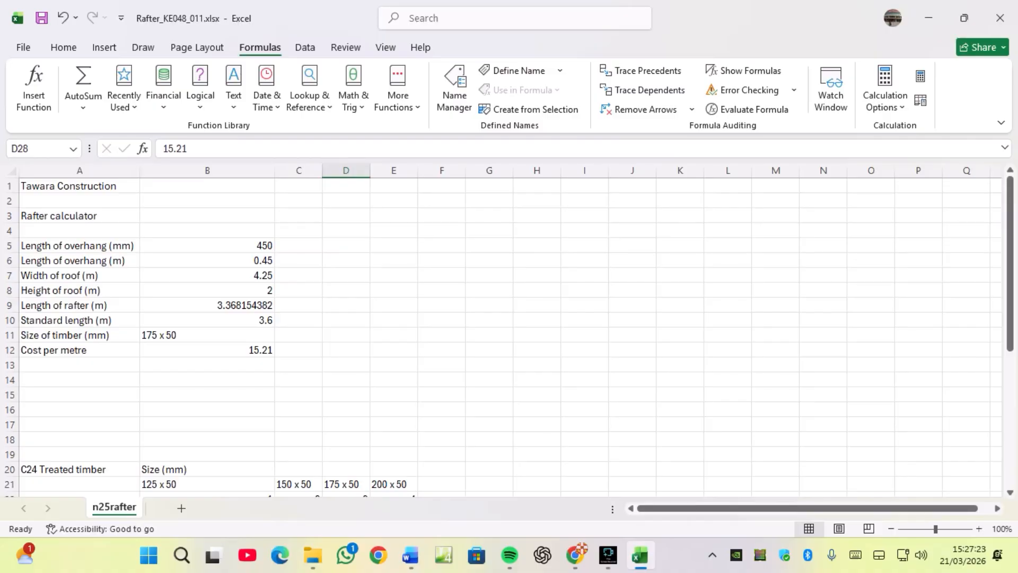
click(207, 275)
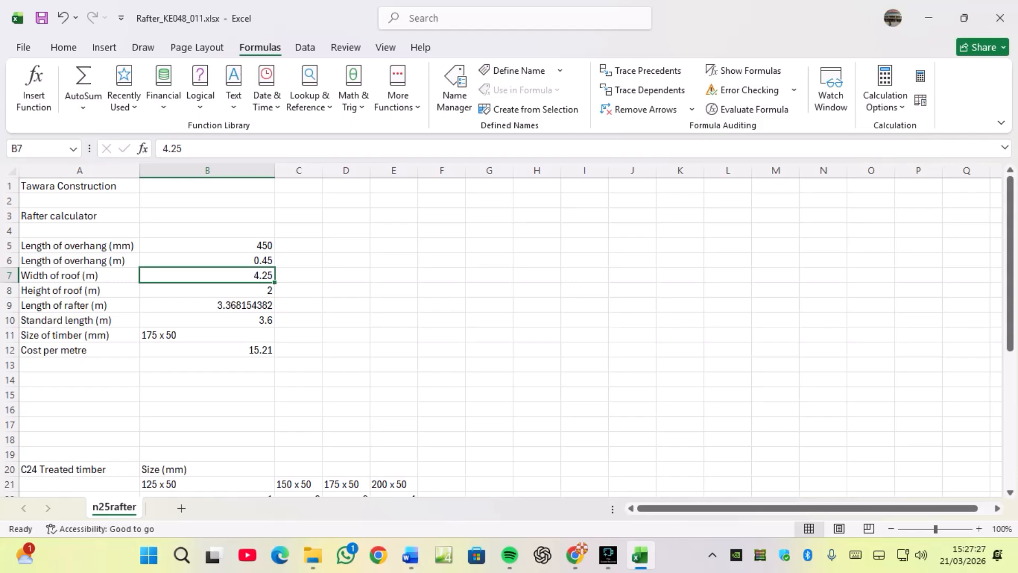
text(3.5)
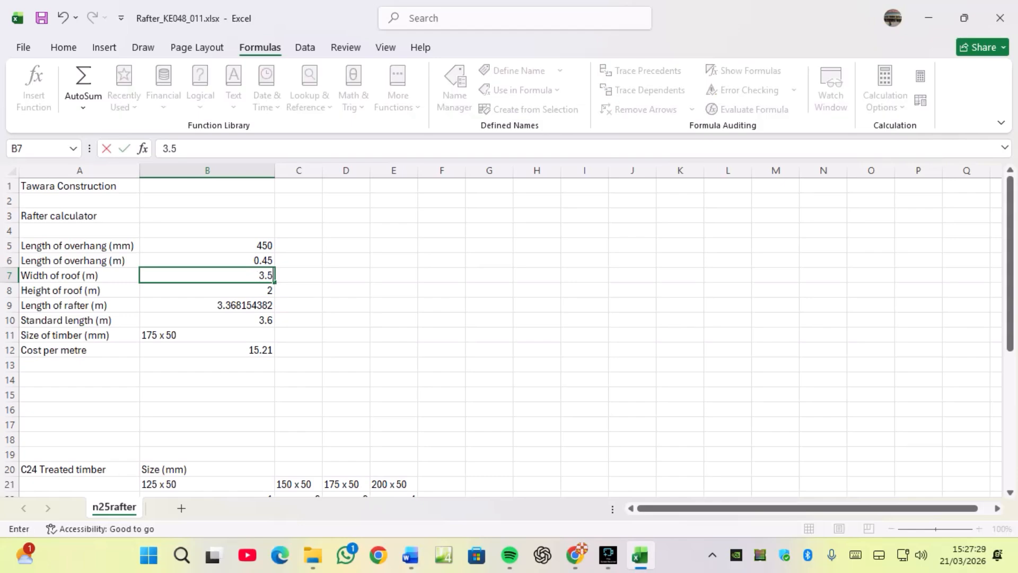
key(Return)
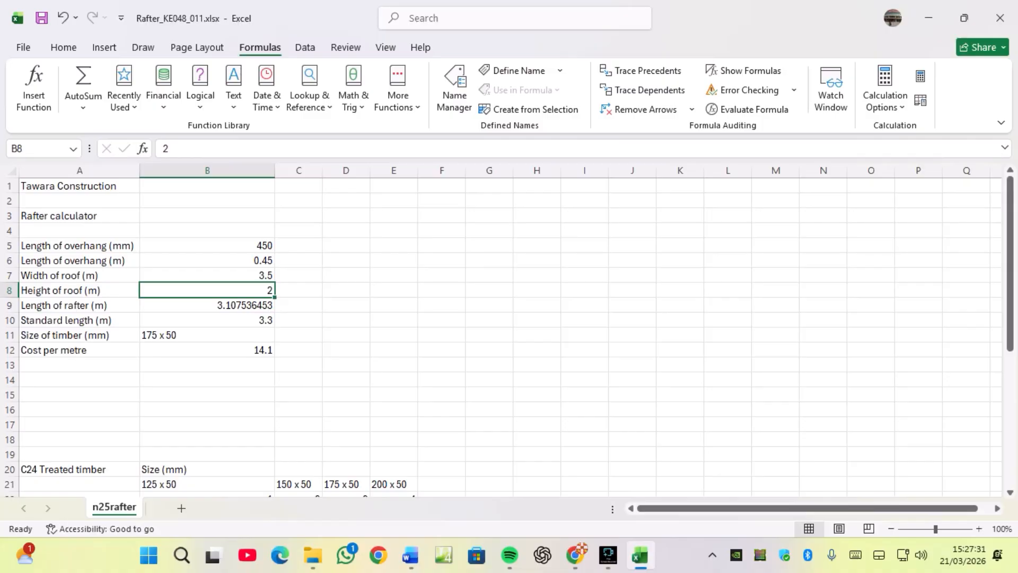
Check the paper's modelling values and set the height of roof in B8 to 1.75 metres.
click(207, 276)
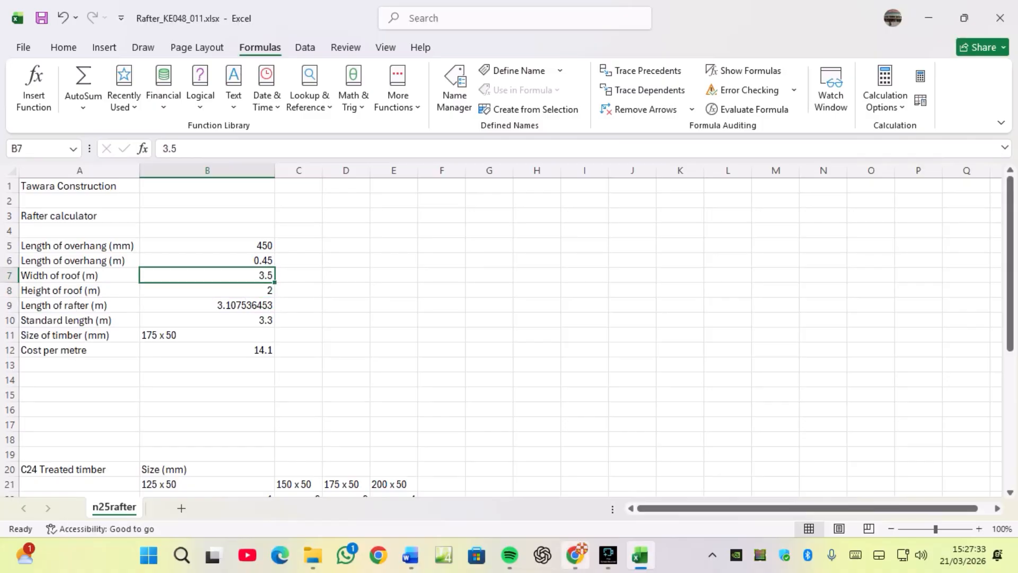
click(576, 555)
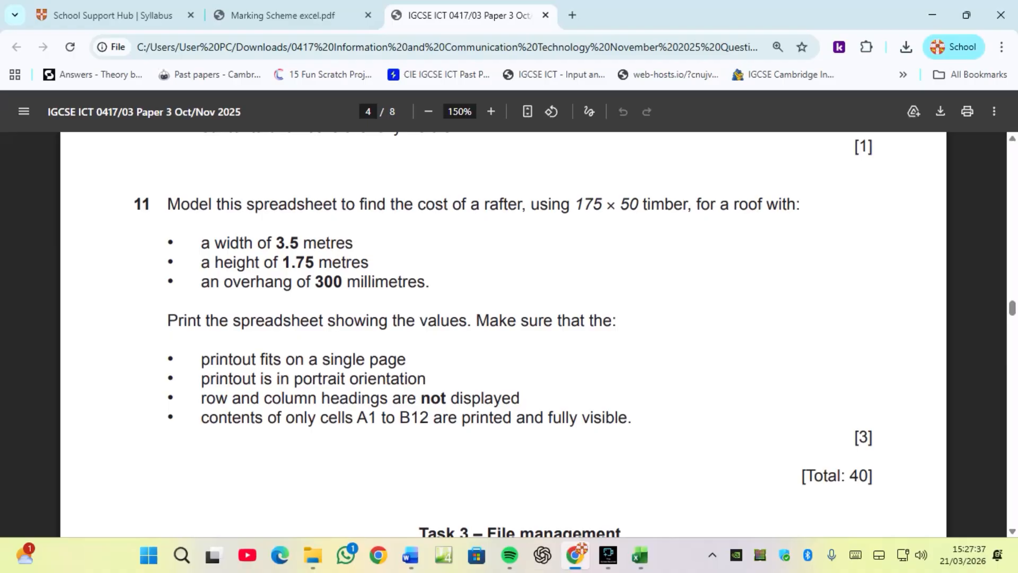
click(641, 555)
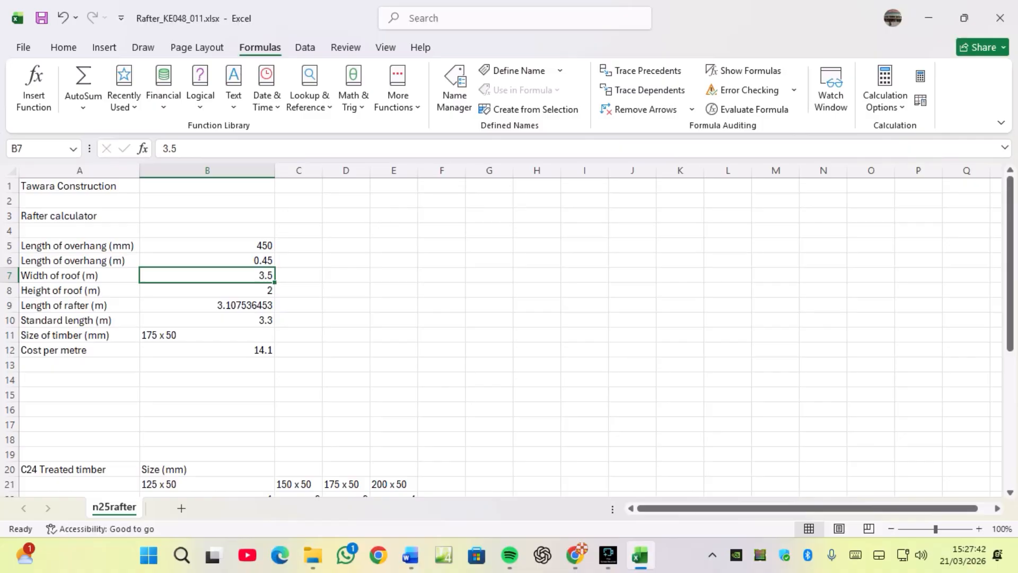
click(207, 290)
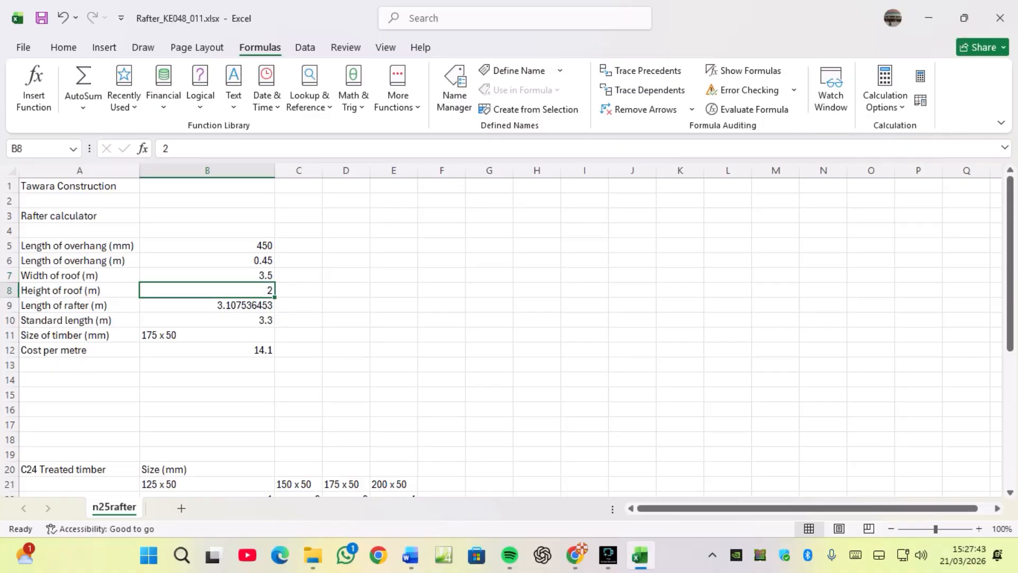
text(1.75)
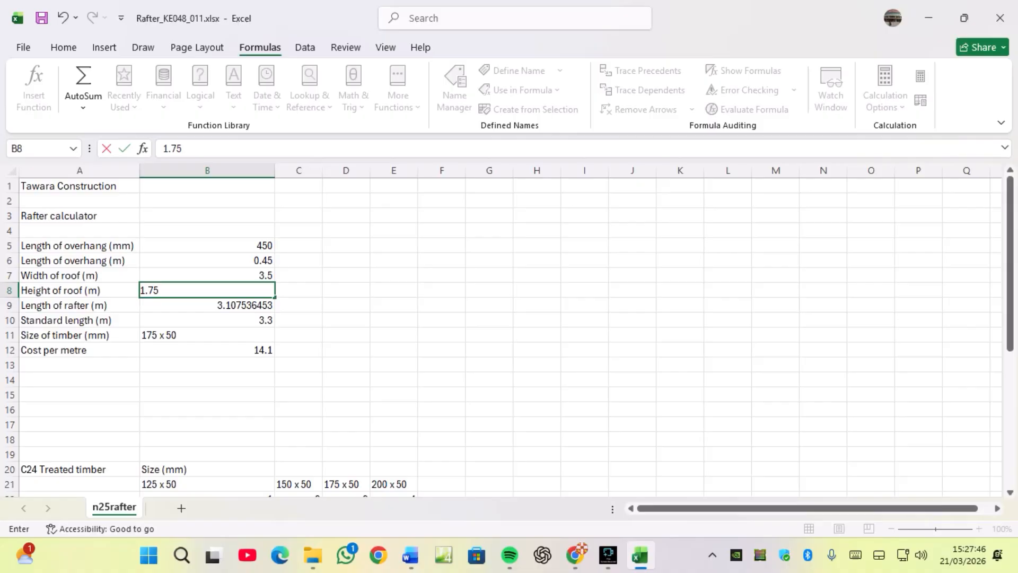
key(Return)
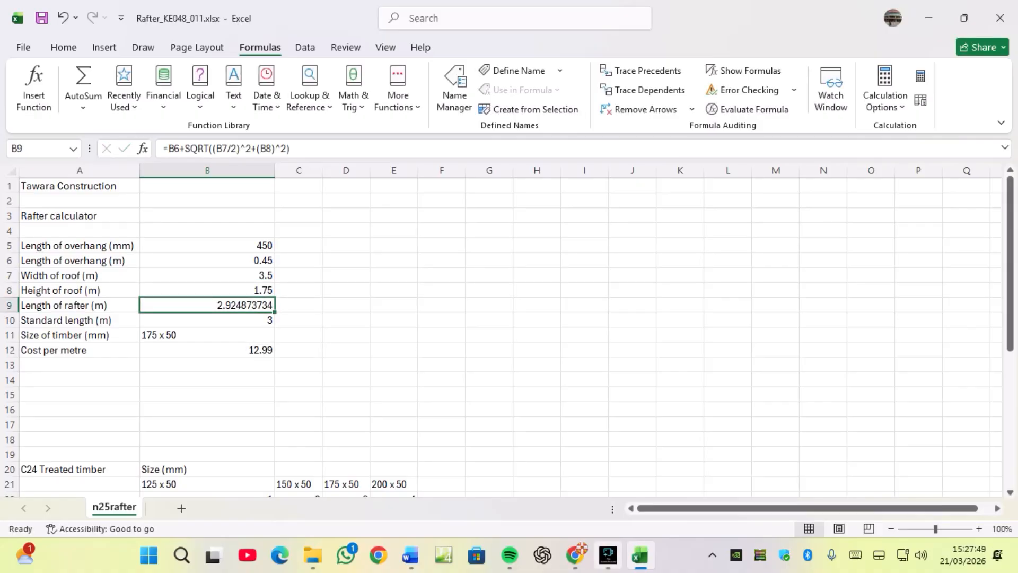
Set the length of overhang in B5 to 300 mm and select the cost per metre in B12.
mouse_move(609, 555)
click(575, 555)
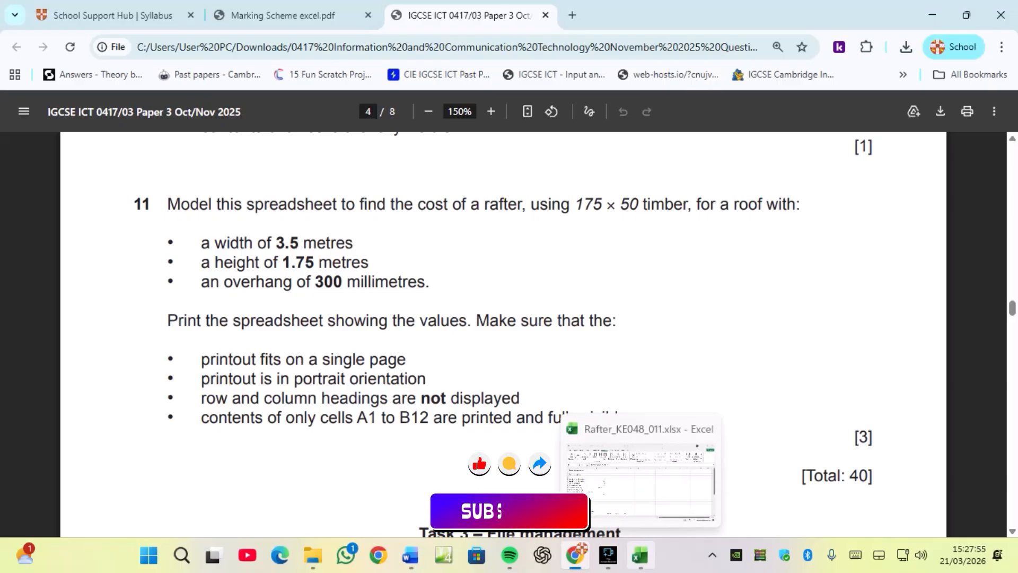
click(640, 555)
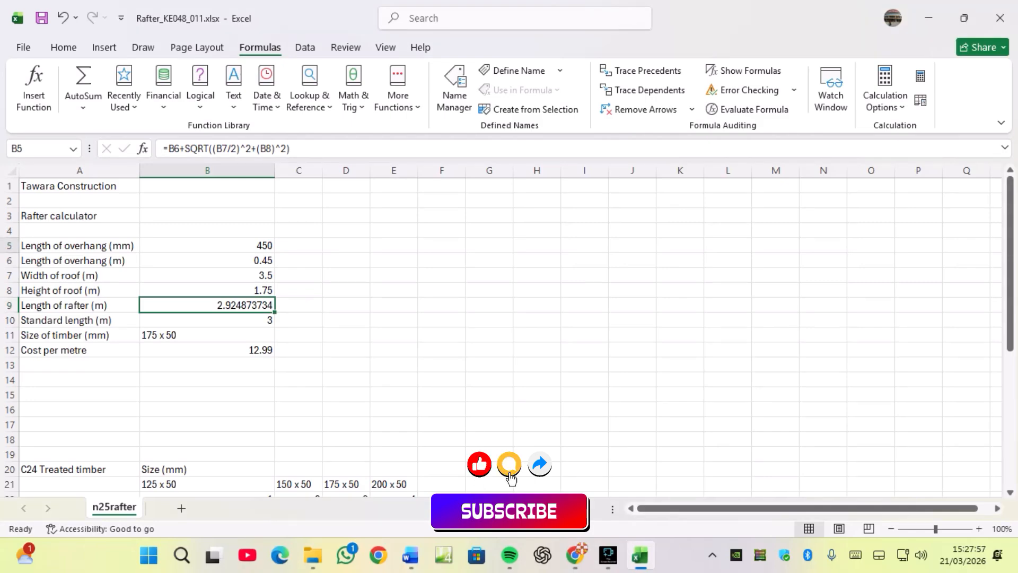
click(207, 245)
click(575, 555)
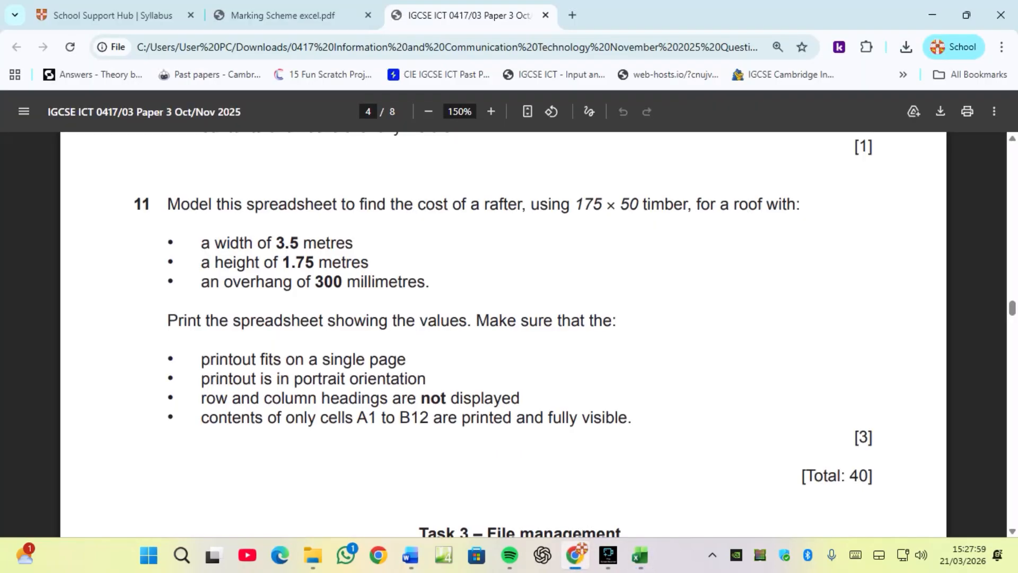
click(640, 555)
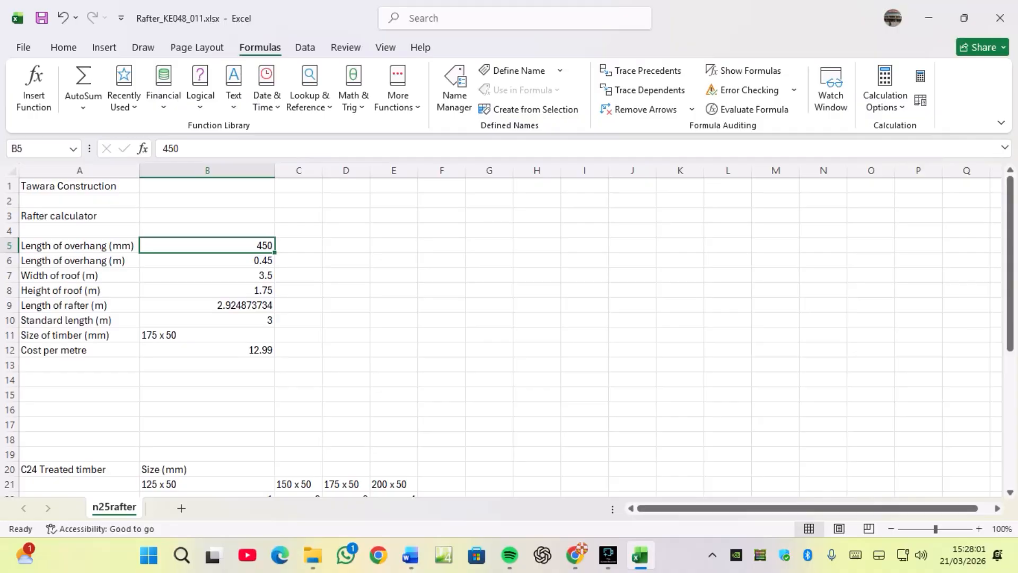
text(300)
key(Return)
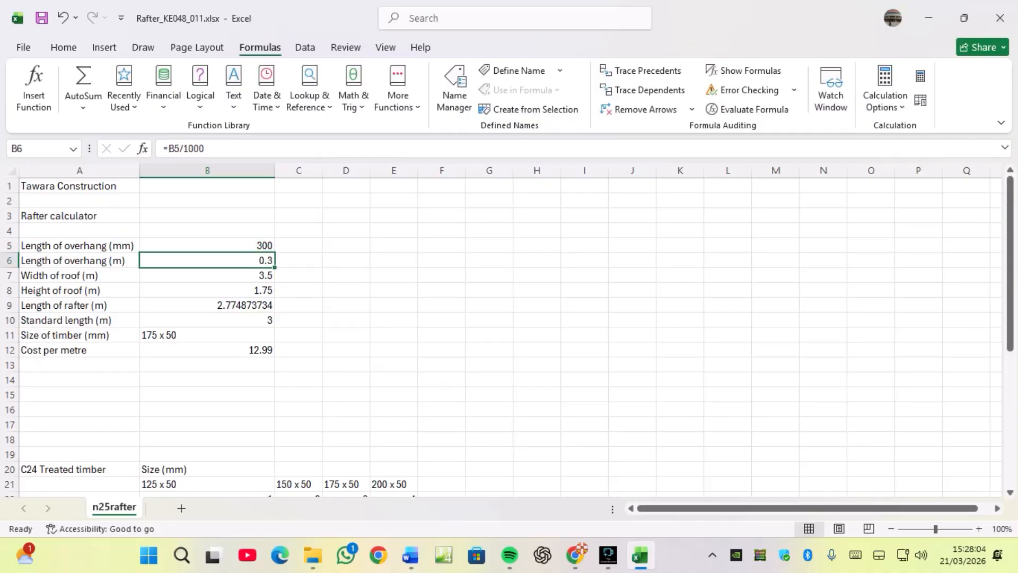
scroll(504, 334, down, 1)
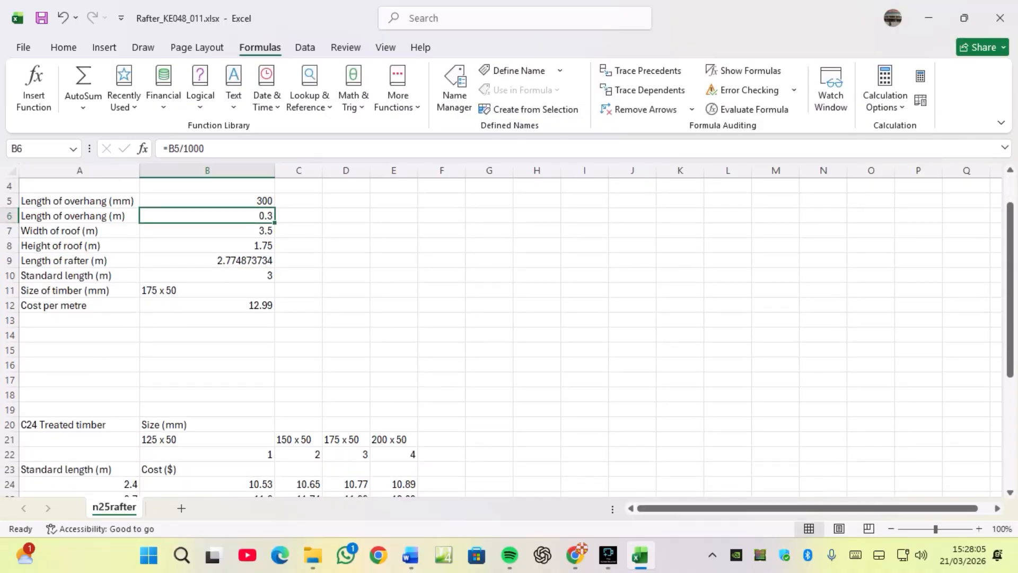
click(207, 306)
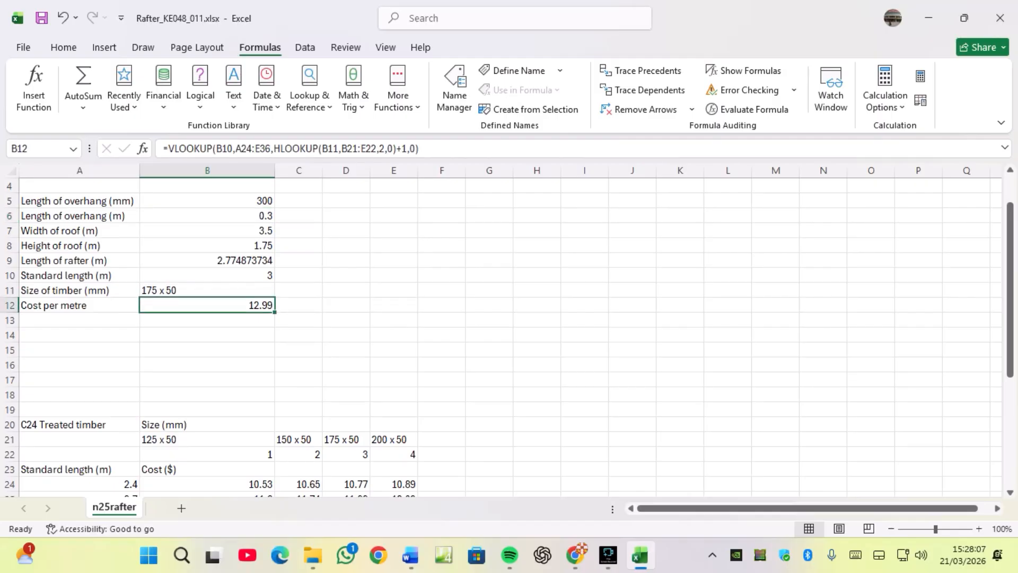
Check the cost per metre against the 3 m standard length, 175 x 50 entry in the timber cost table.
scroll(504, 334, down, 2)
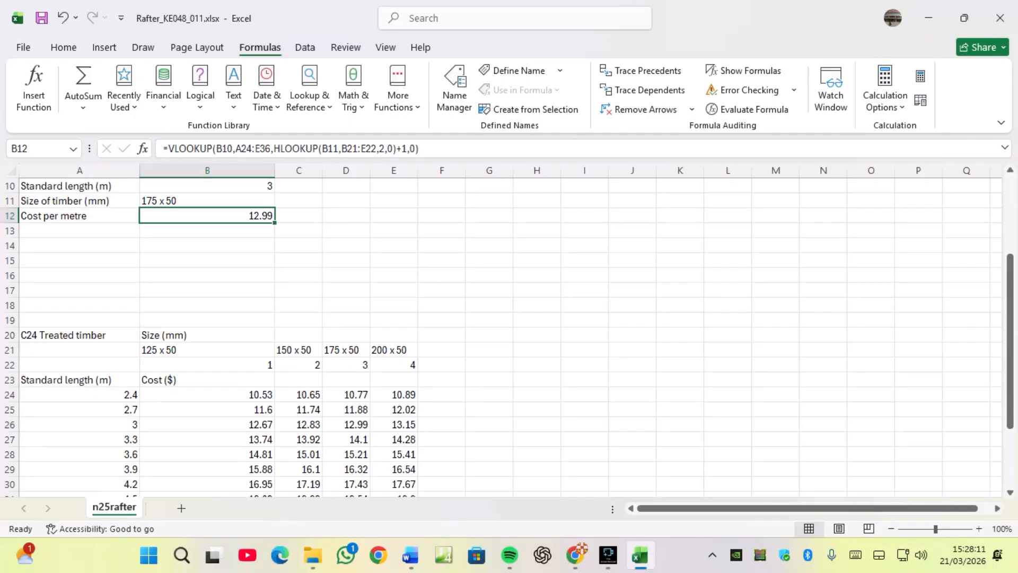
scroll(504, 334, up, 2)
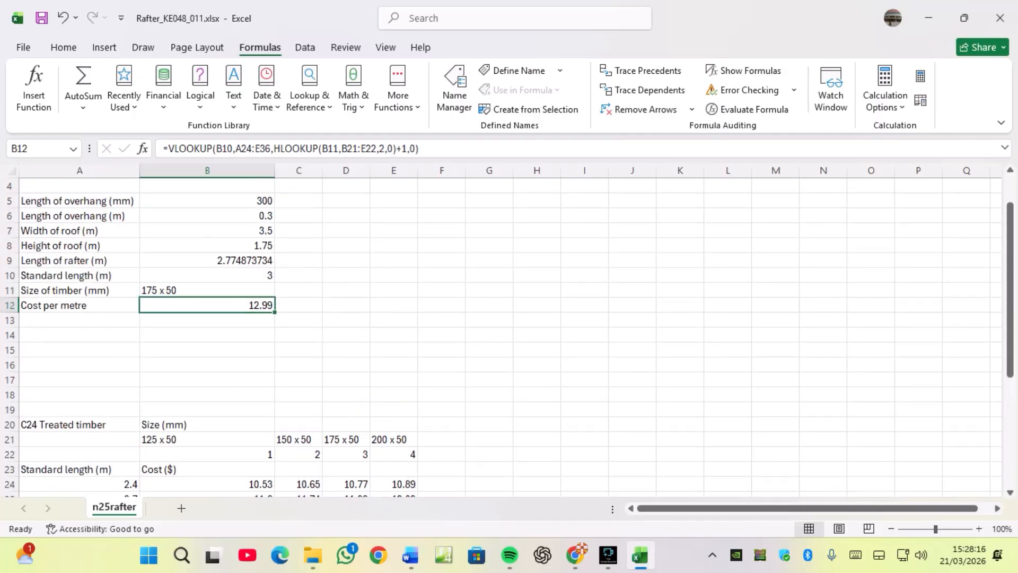
scroll(504, 334, down, 2)
click(80, 425)
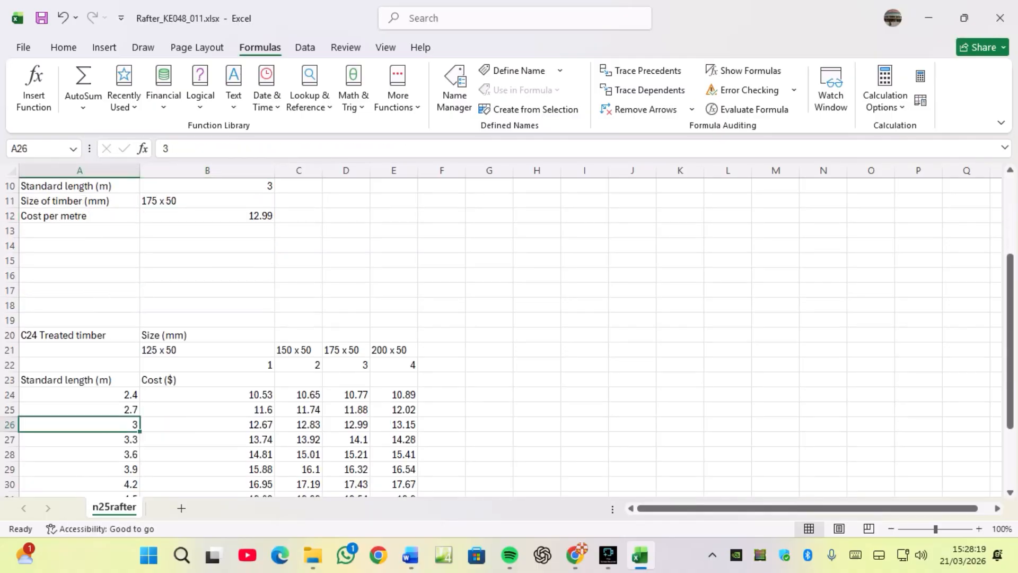
click(346, 425)
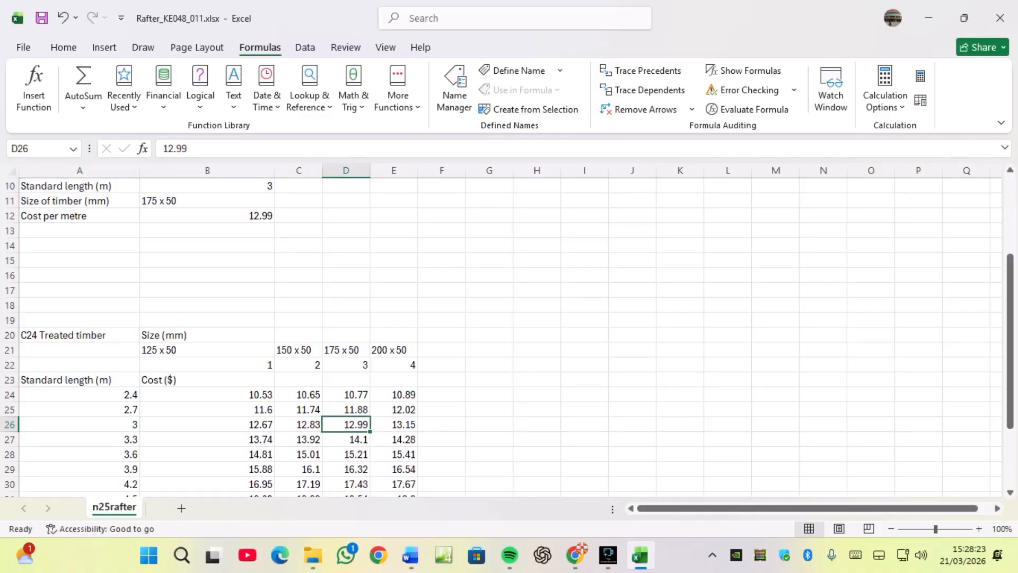
scroll(504, 334, up, 1)
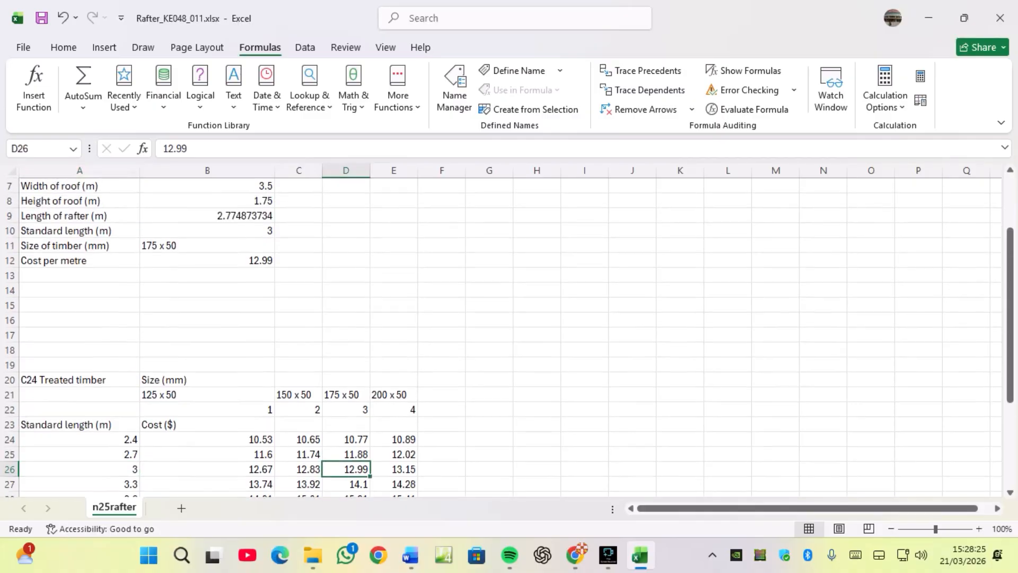
scroll(504, 334, down, 1)
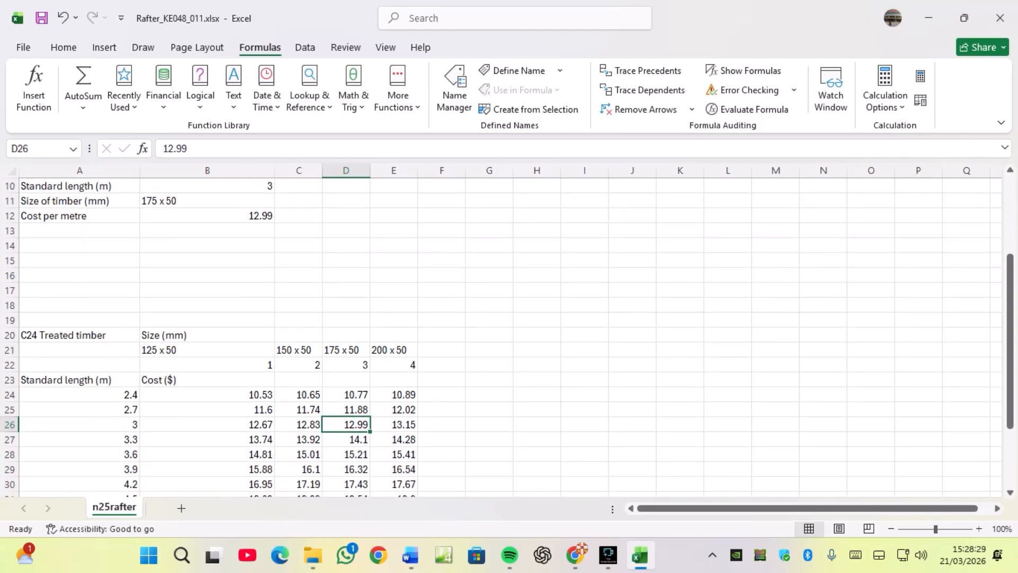
Switch to the exam paper in the browser and read question 11 and the Task 3 file management instructions.
click(576, 556)
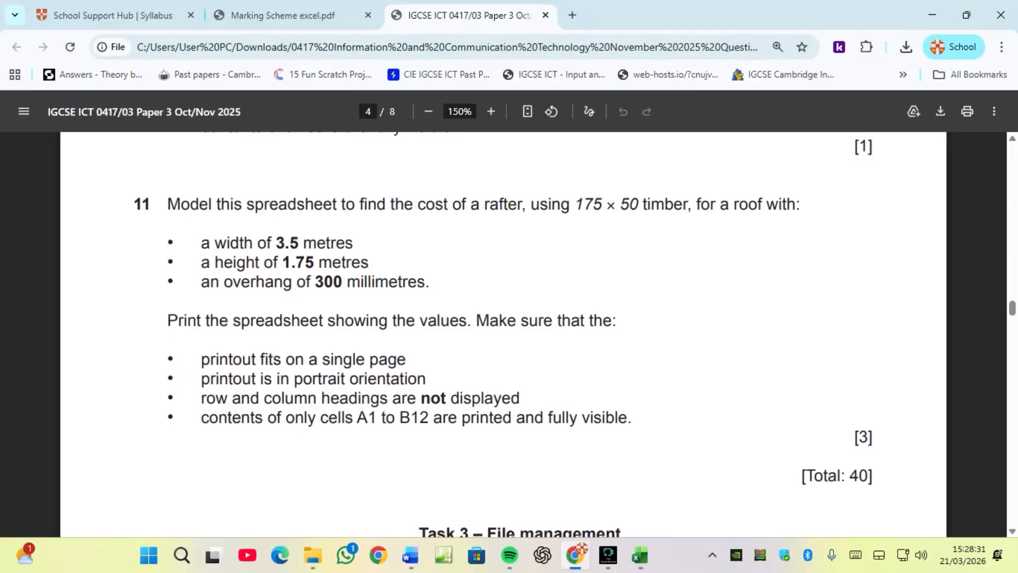
scroll(504, 334, down, 10)
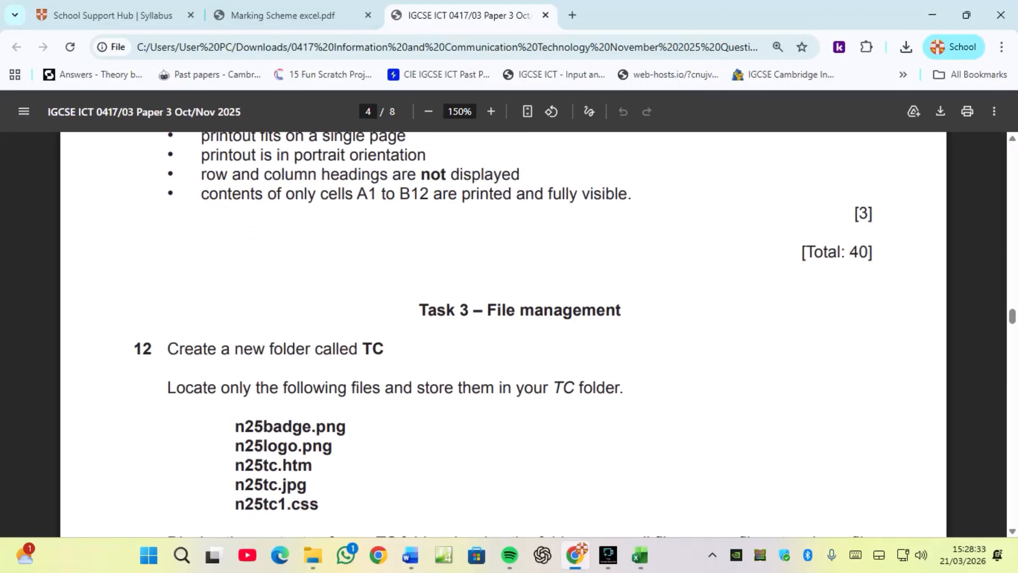
scroll(504, 334, down, 1)
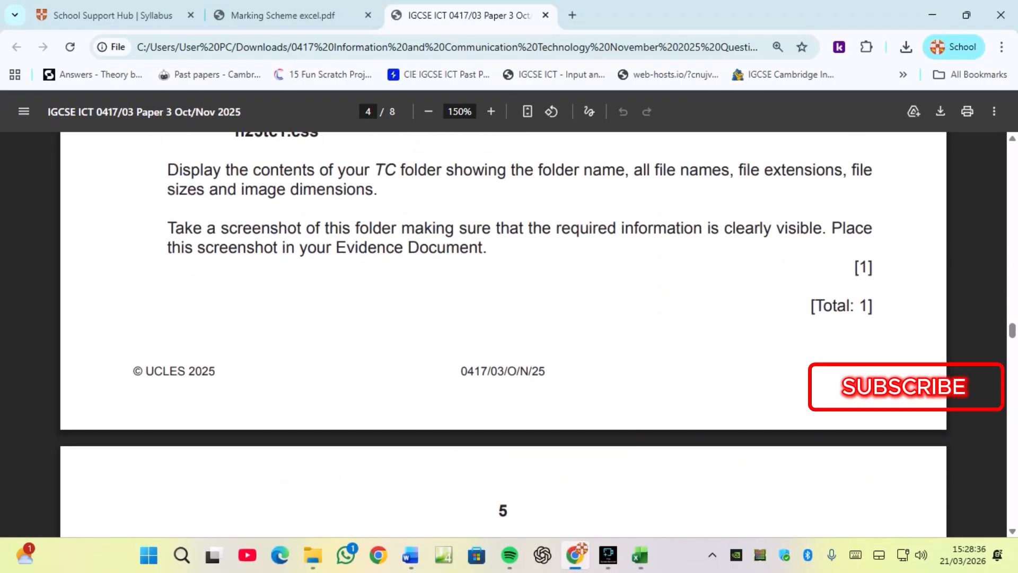
scroll(504, 329, up, 5)
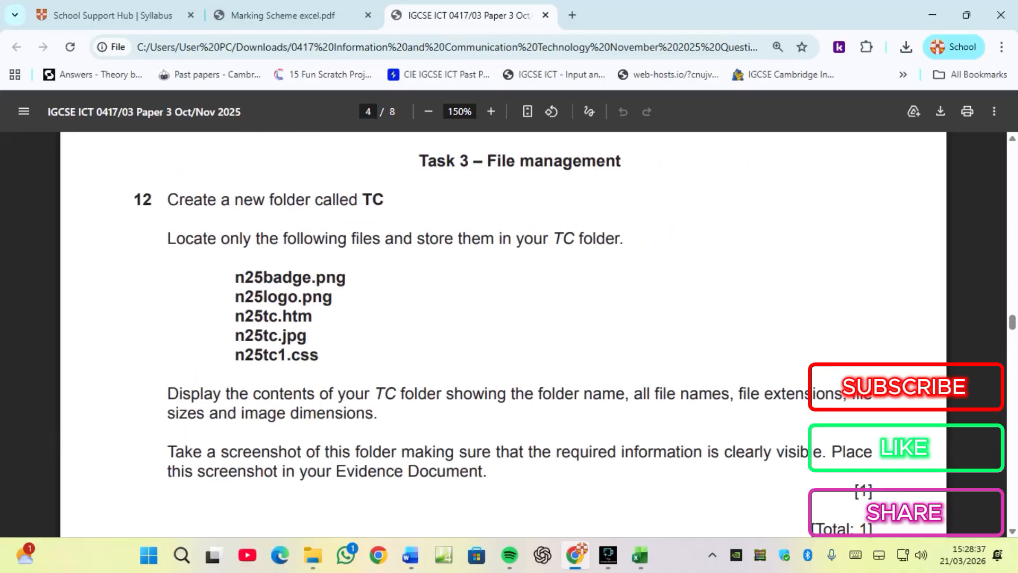
scroll(504, 329, down, 5)
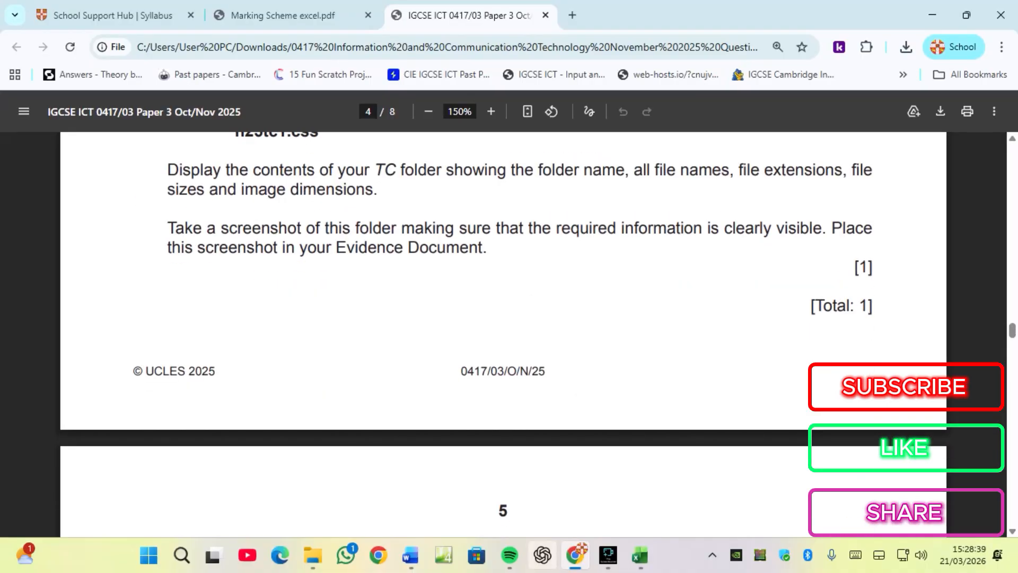
click(608, 555)
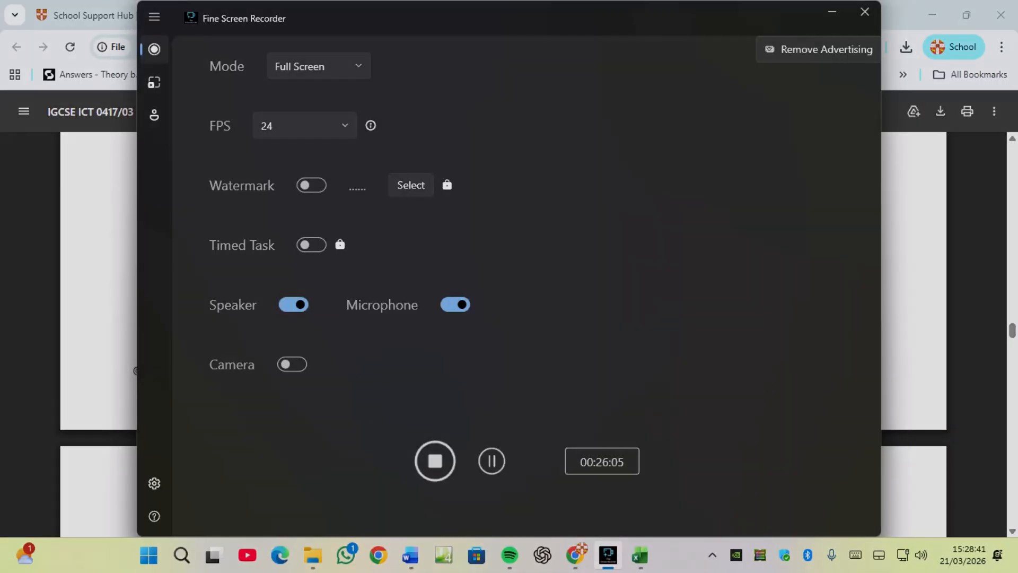